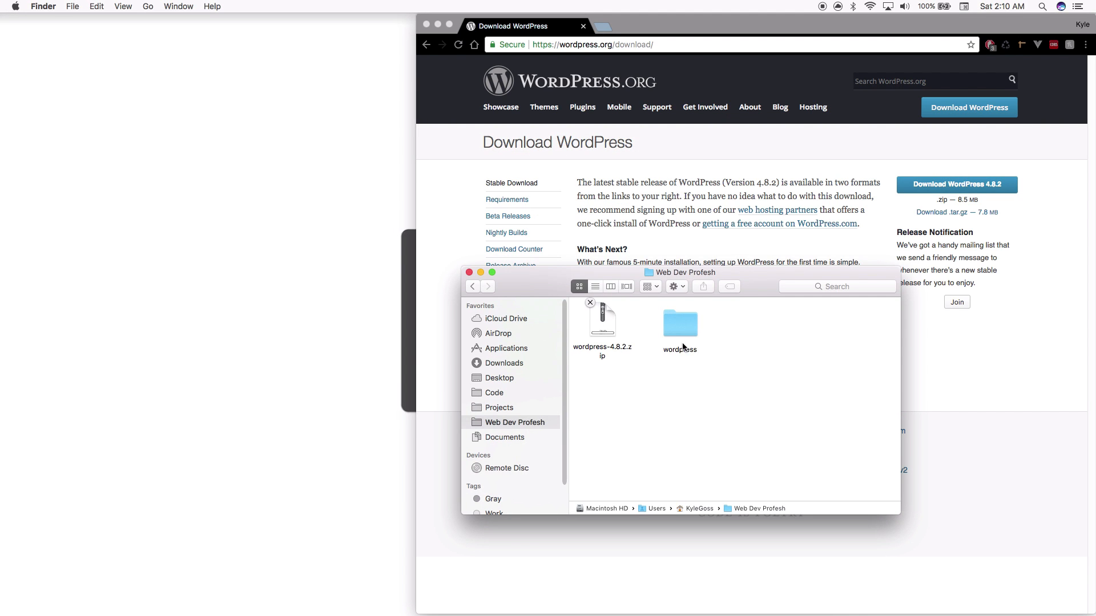
Rename the wordpress folder beside wordpress-4.8.2.zip to HeadlessBlog in Finder
click(684, 346)
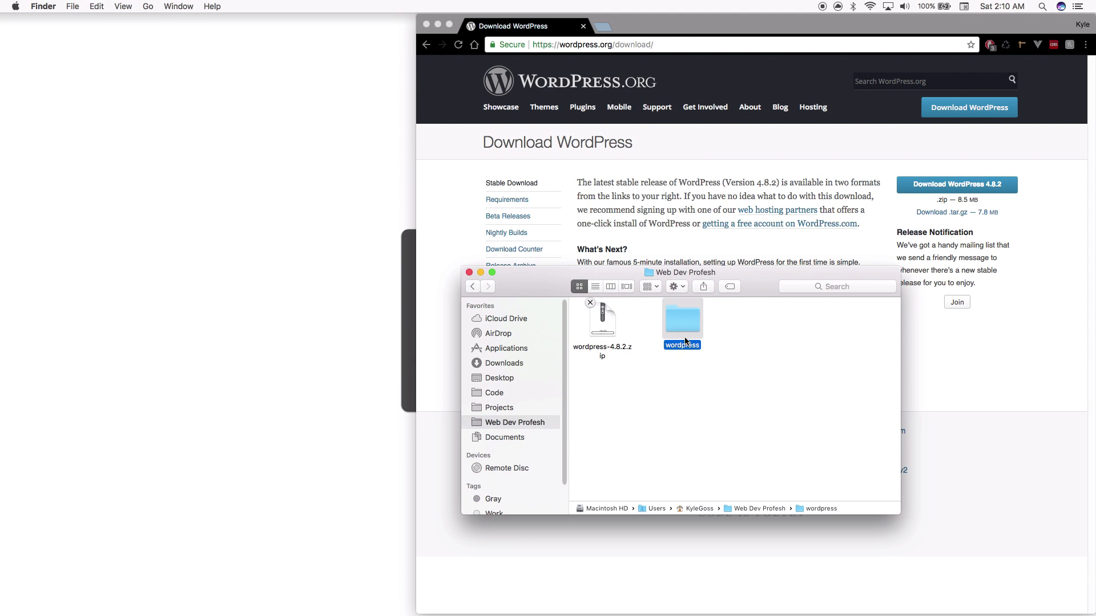
click(735, 372)
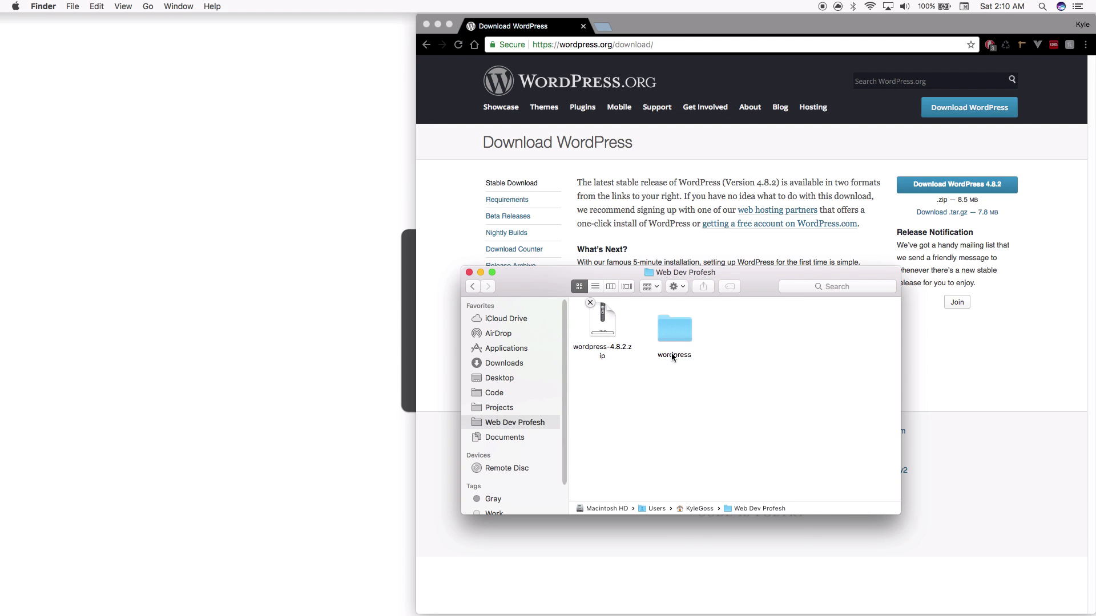
right_click(673, 358)
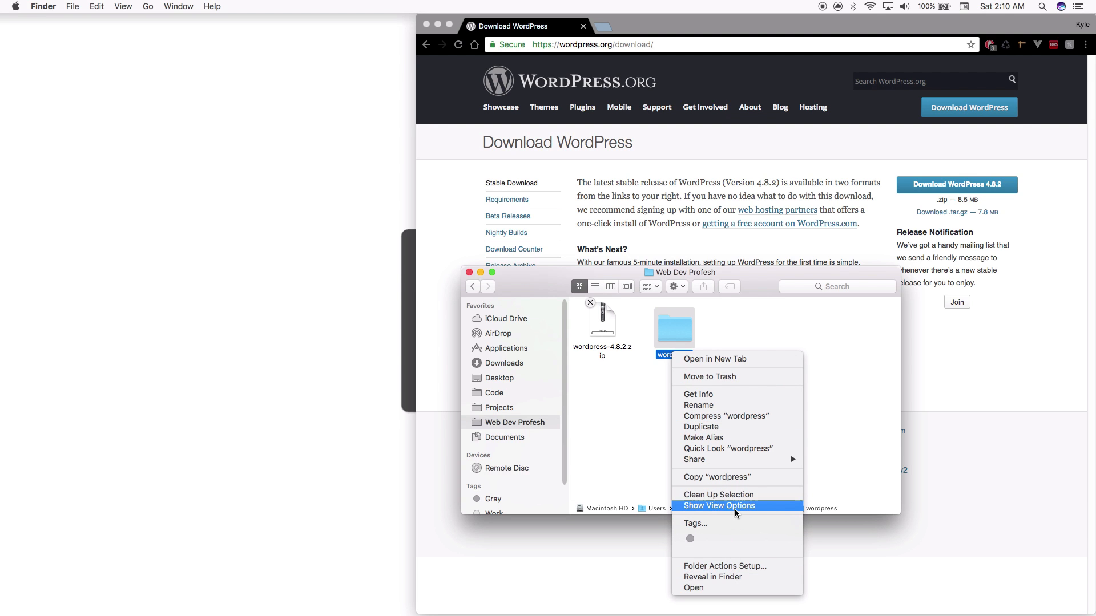
click(723, 416)
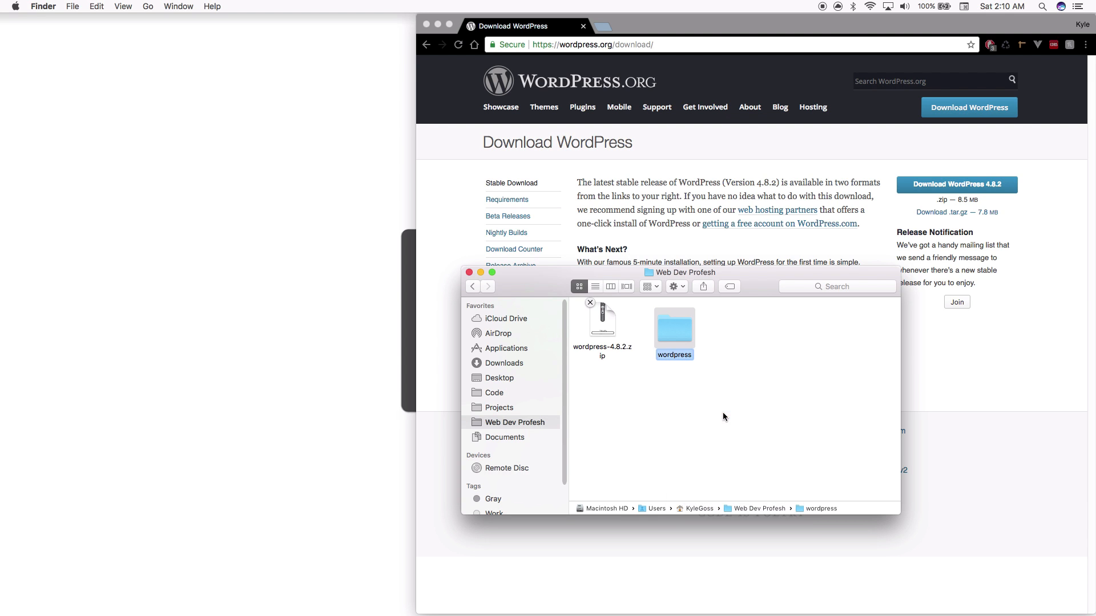
key(Return)
text(HeadlessBlog)
key(Return)
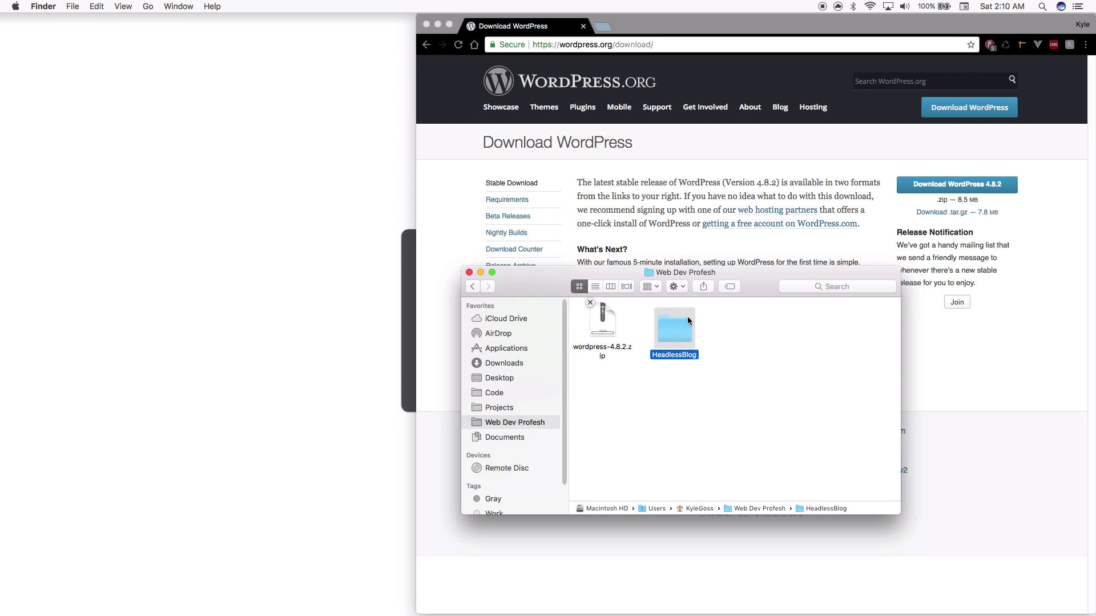
Launch MAMP from the Dock and move its window to the left
mouse_move(670, 613)
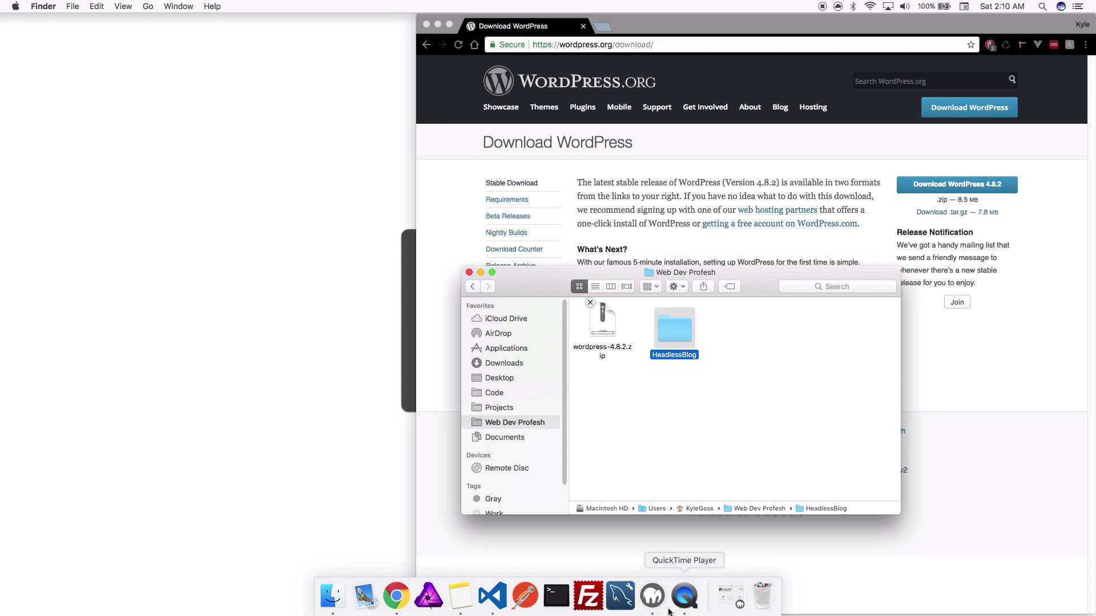
click(653, 597)
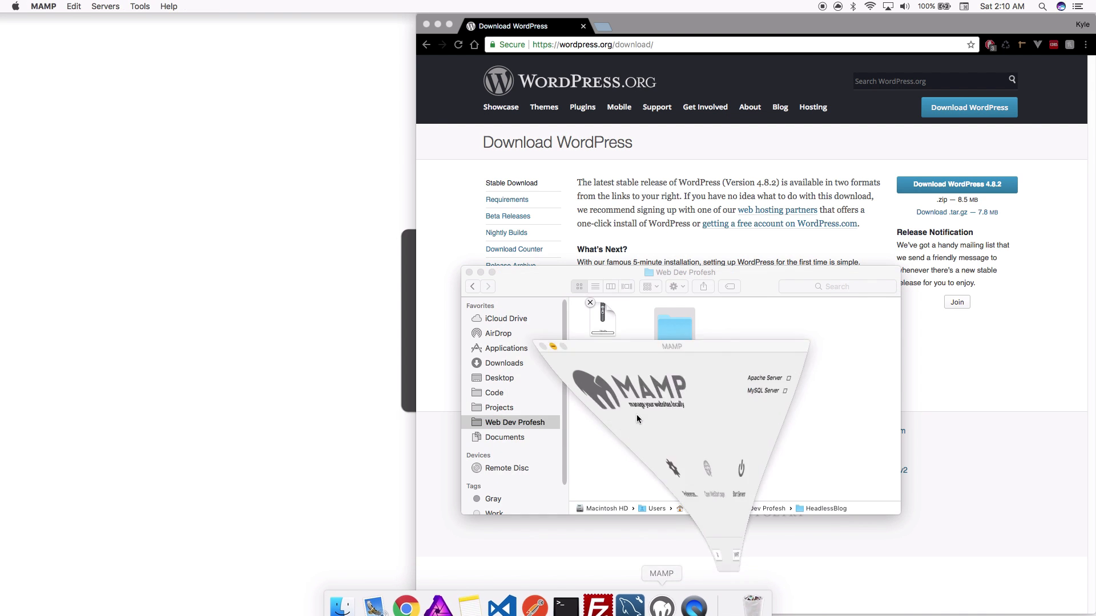
drag(344, 70, 246, 88)
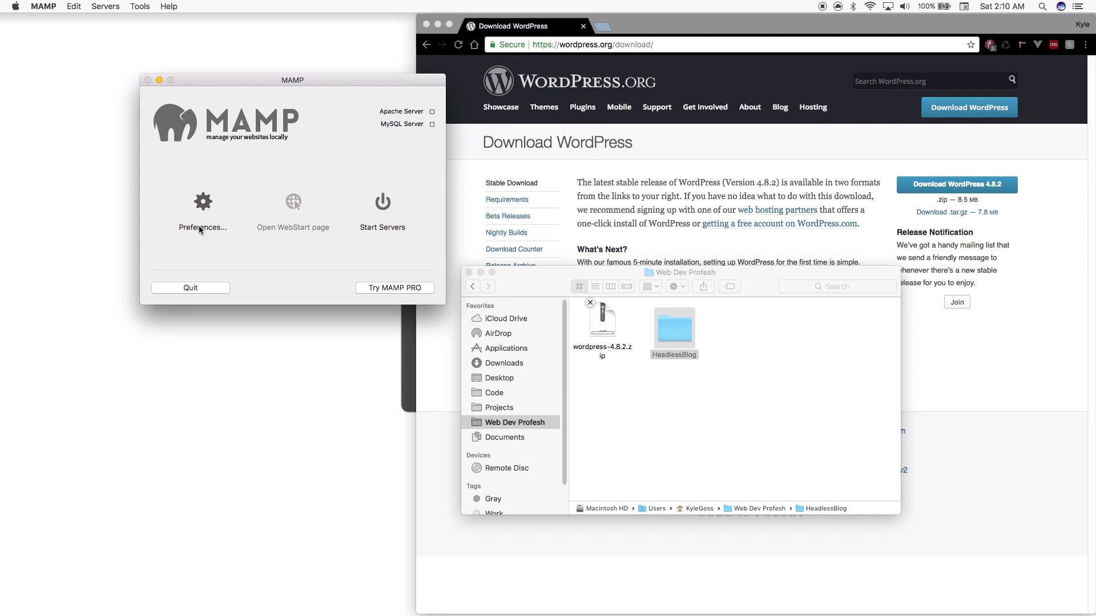
Set MAMP's Web Server document root to the HeadlessBlog folder and save the preferences
click(204, 204)
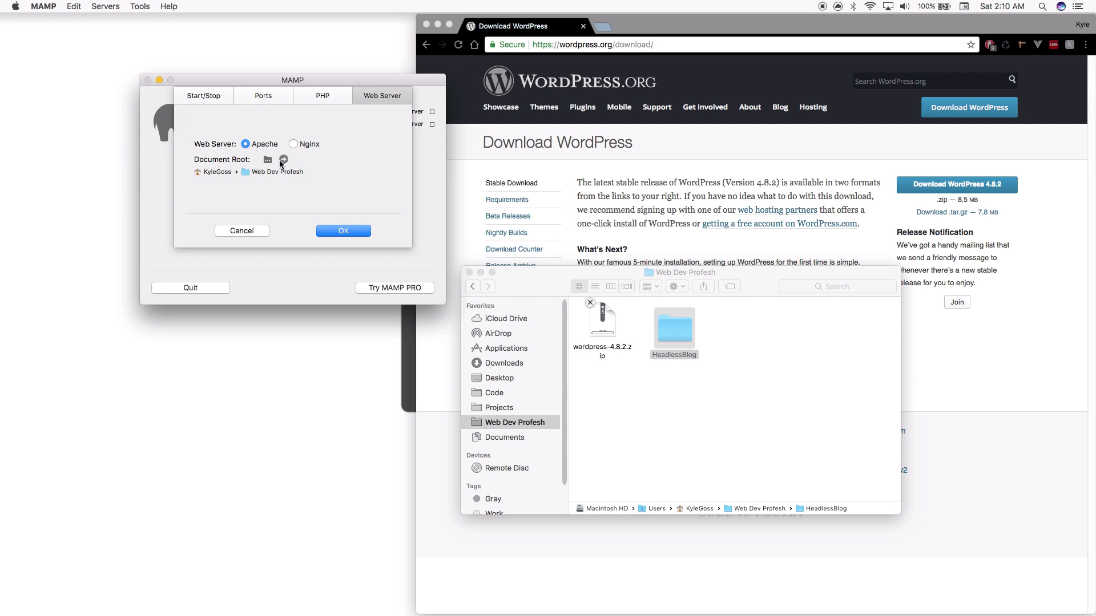
click(267, 161)
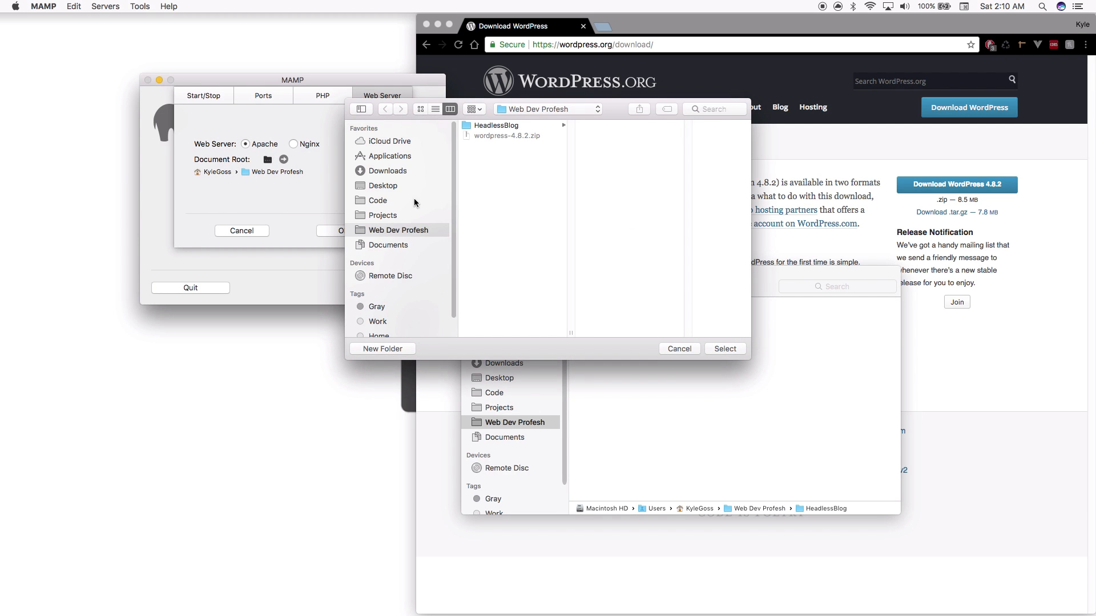
click(505, 126)
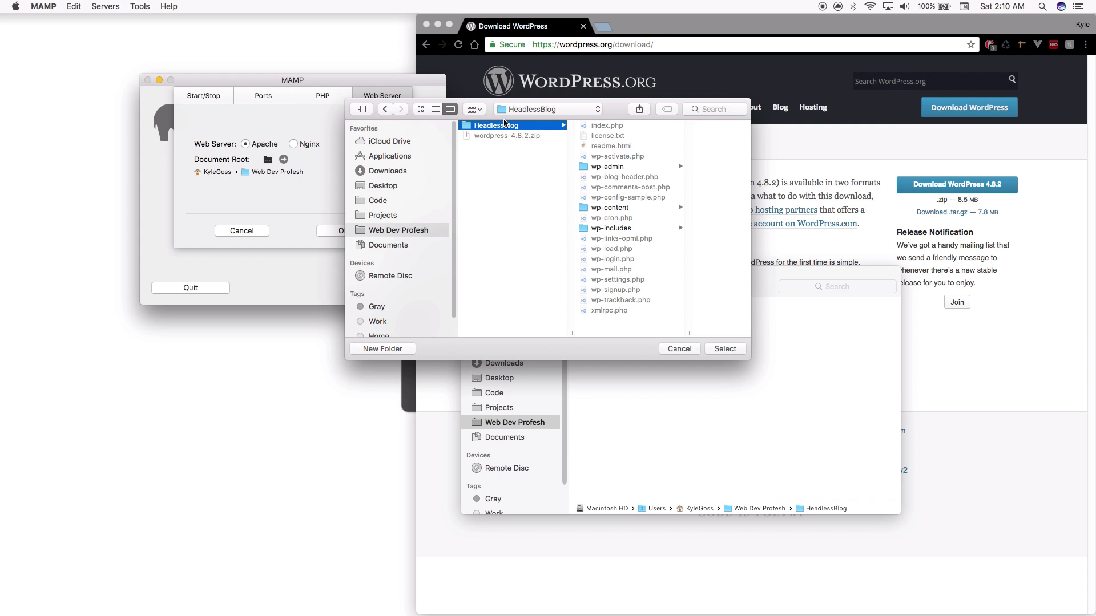
click(725, 348)
click(360, 230)
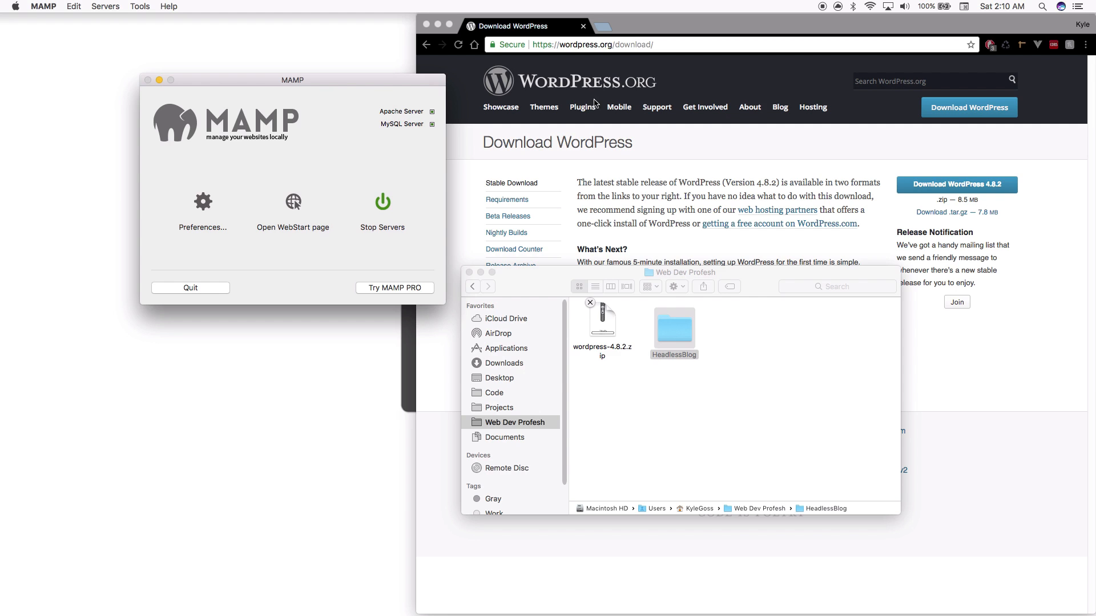
click(623, 31)
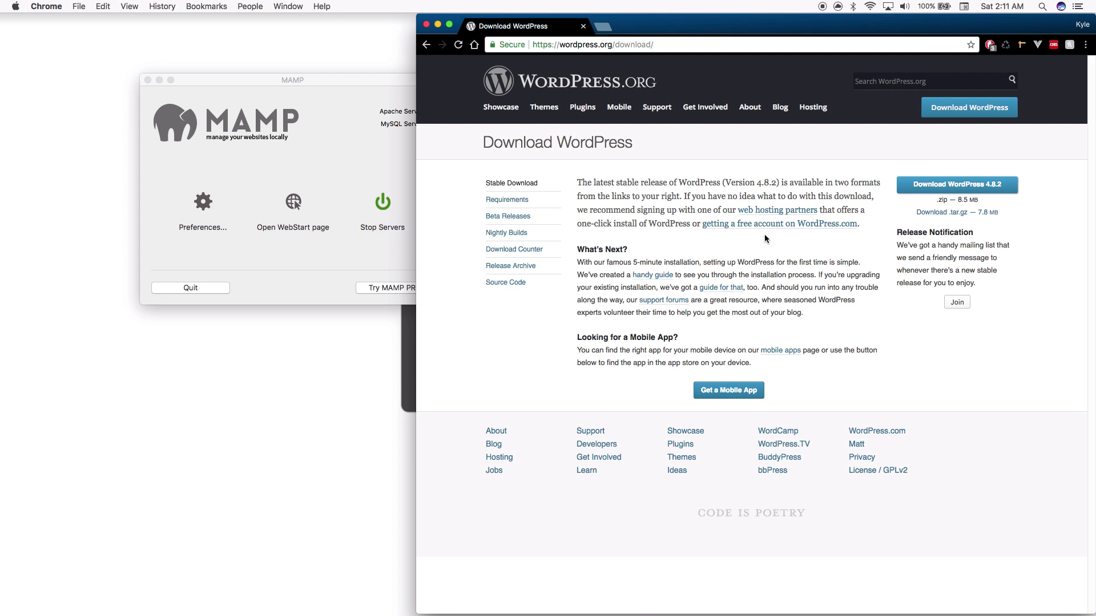
Open a new Chrome tab and enter localhost:8888 as its address
click(604, 27)
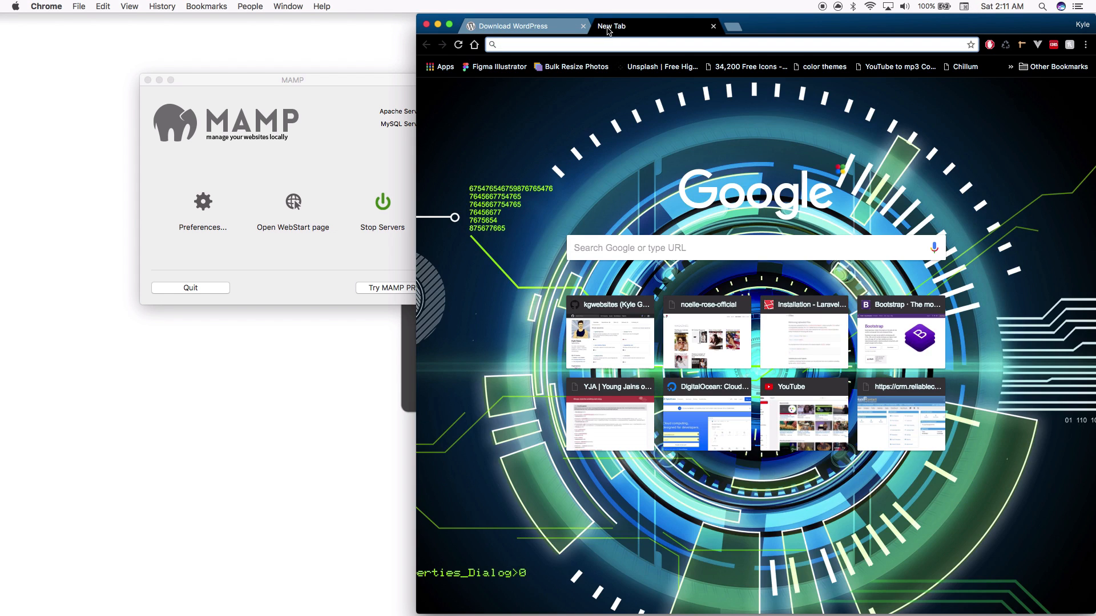
text(local)
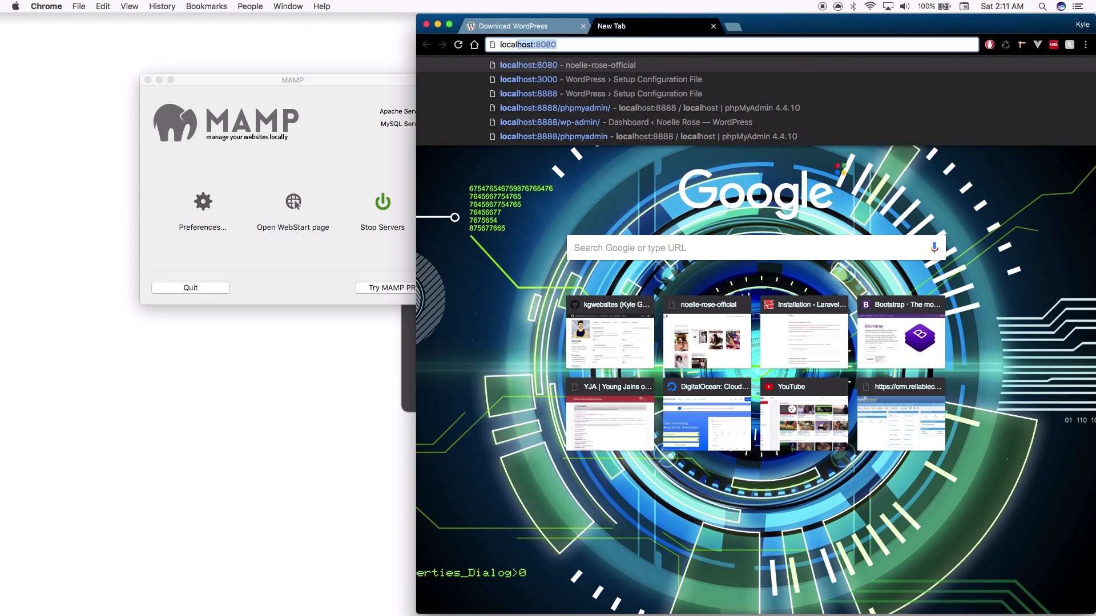
text(host:888)
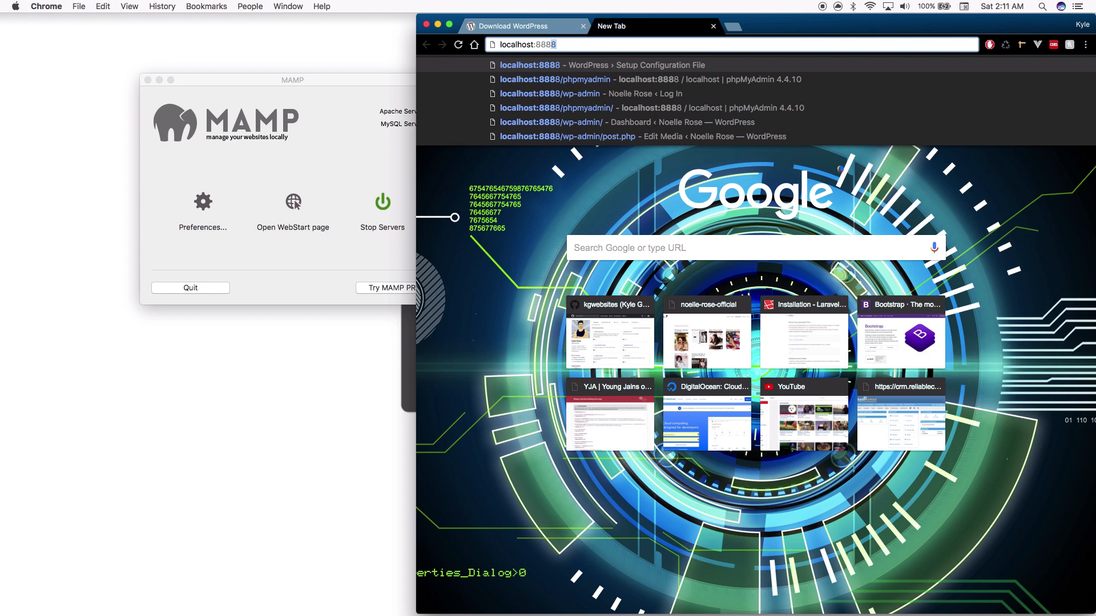
text(8)
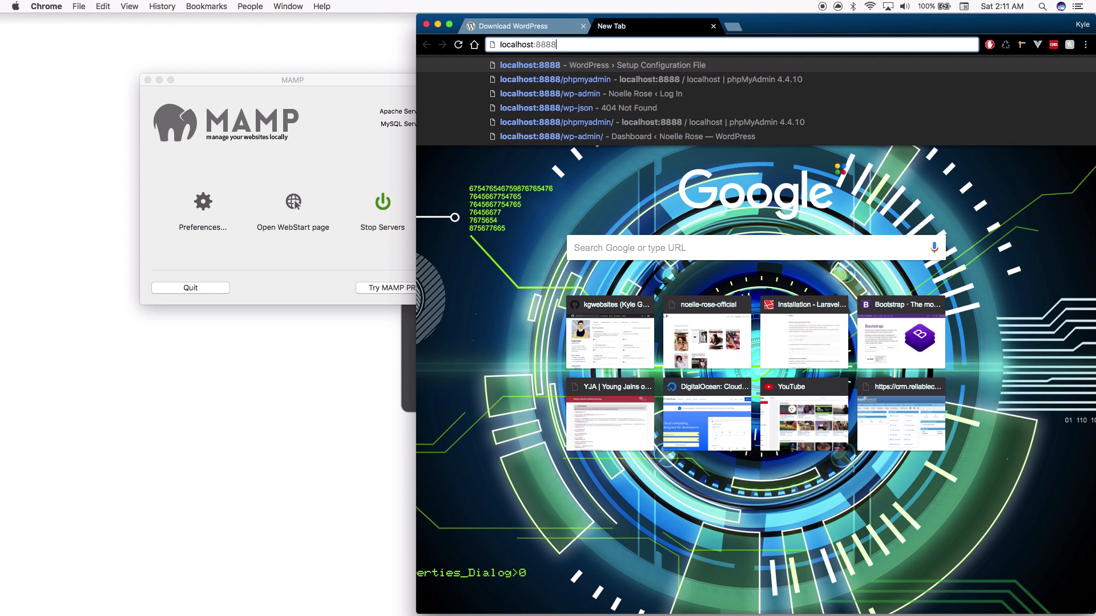
click(331, 191)
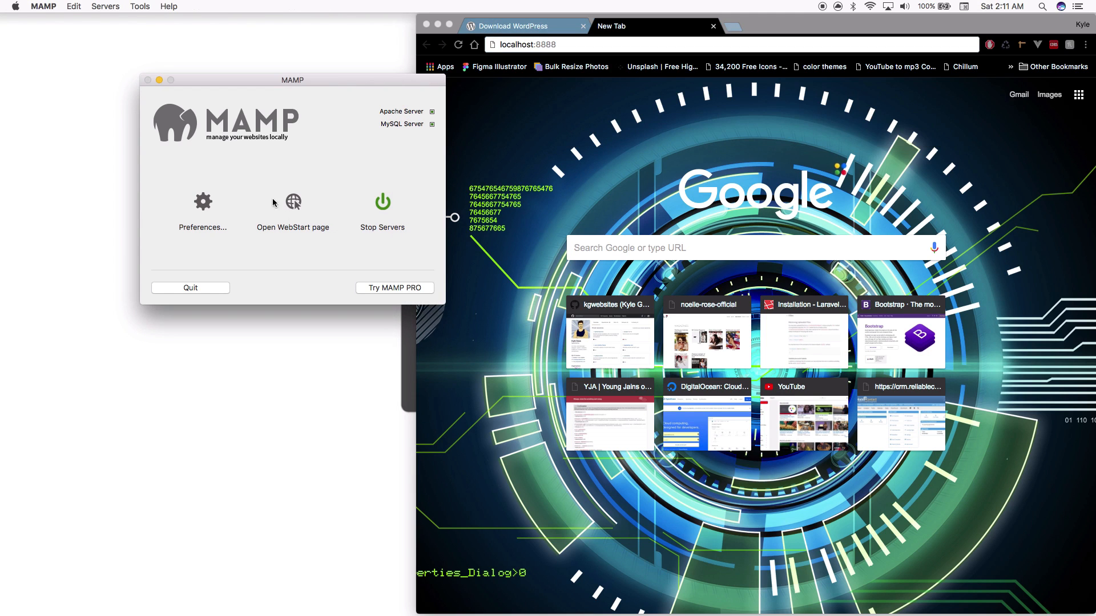
Verify MAMP's Apache port is 8888 without saving changes, minimize MAMP, and load localhost:8888
click(195, 209)
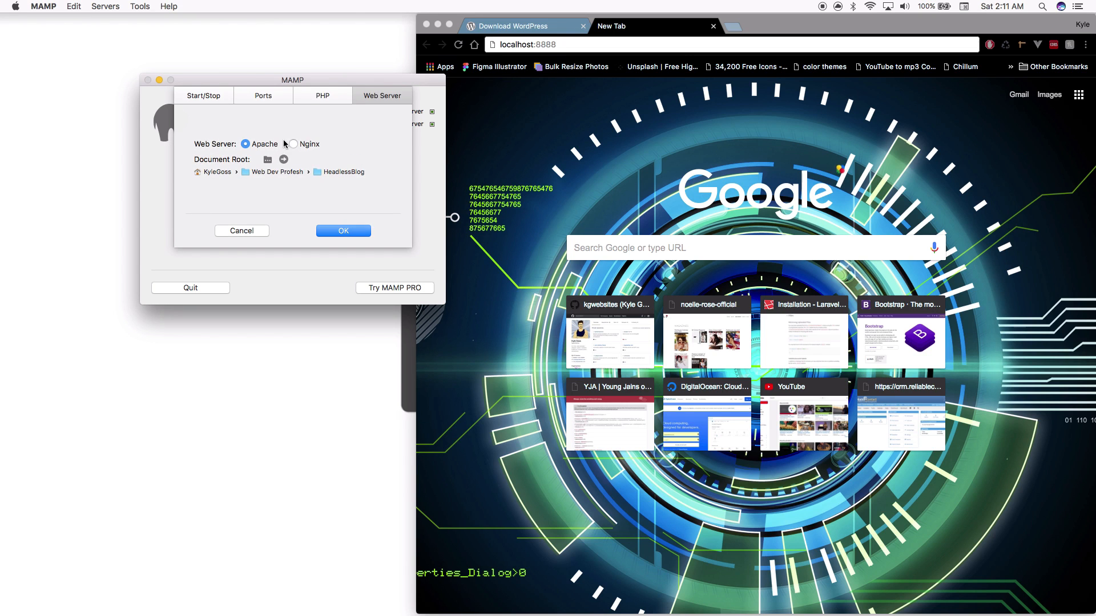
click(282, 95)
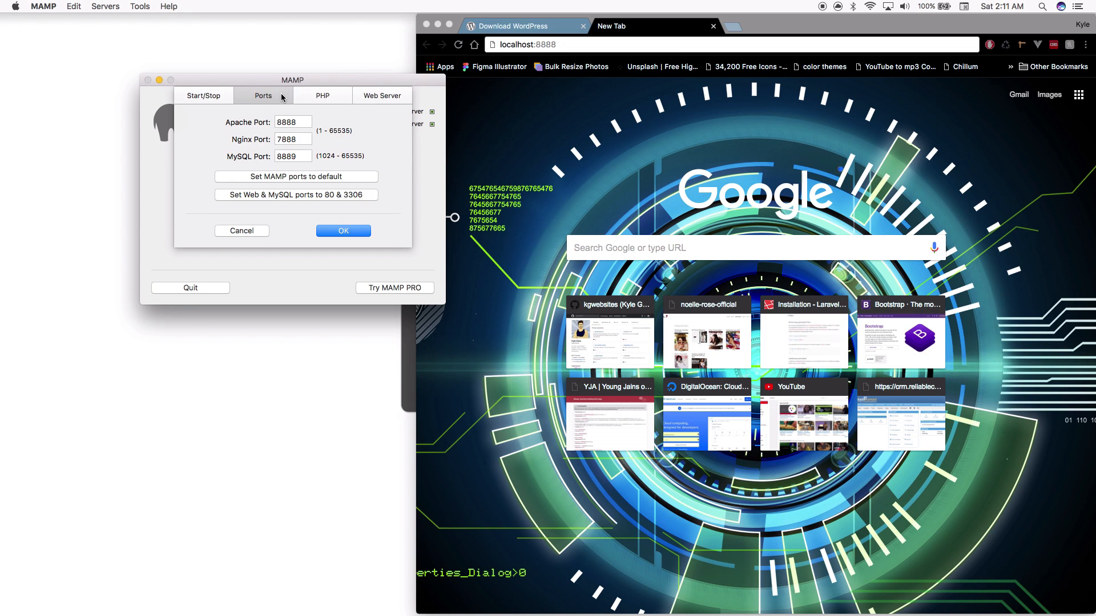
double_click(303, 120)
click(297, 121)
click(240, 231)
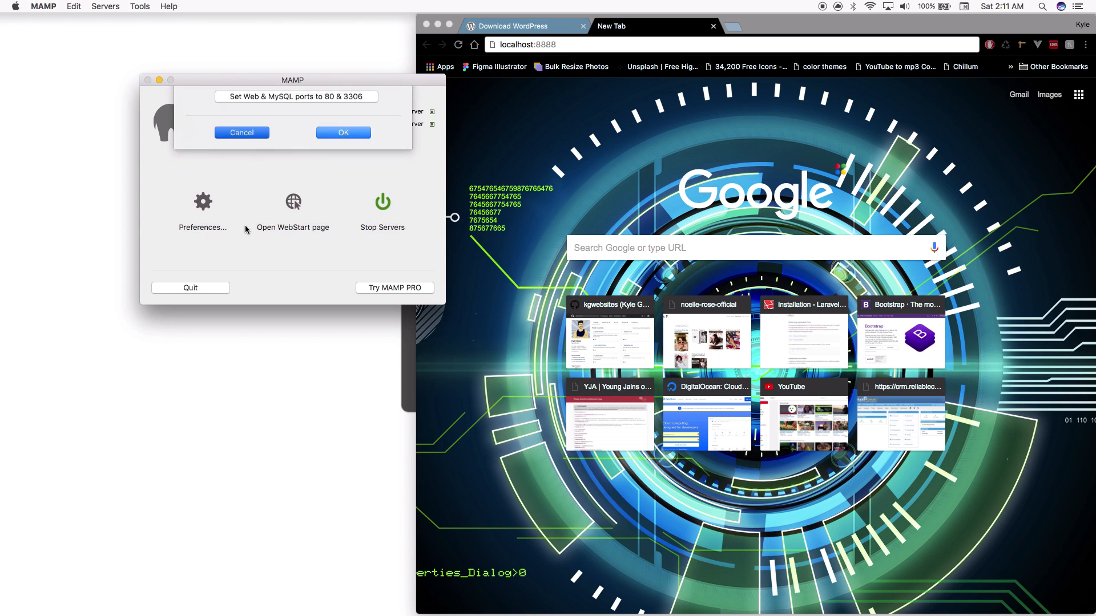
click(159, 80)
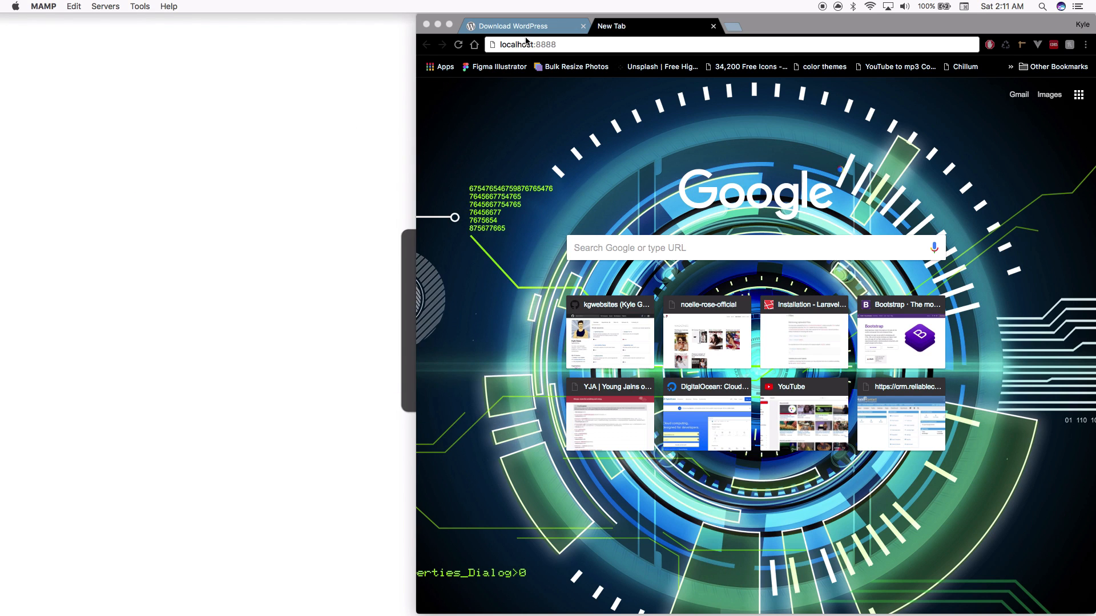
key(Return)
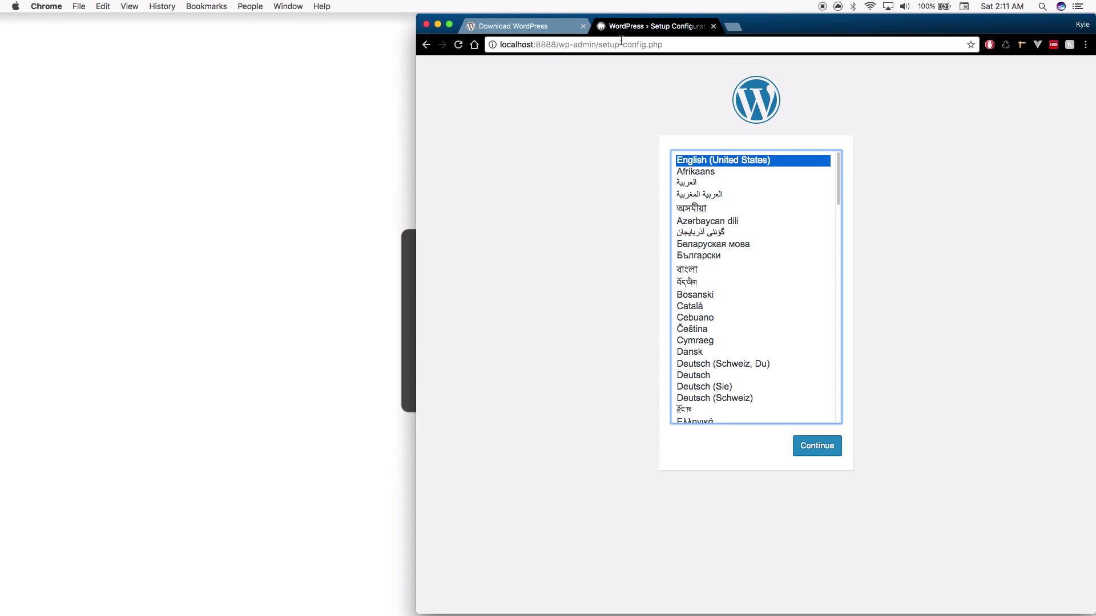
Change the setup tab's address to localhost:8888/phpmyadmin/ and load phpMyAdmin
click(531, 28)
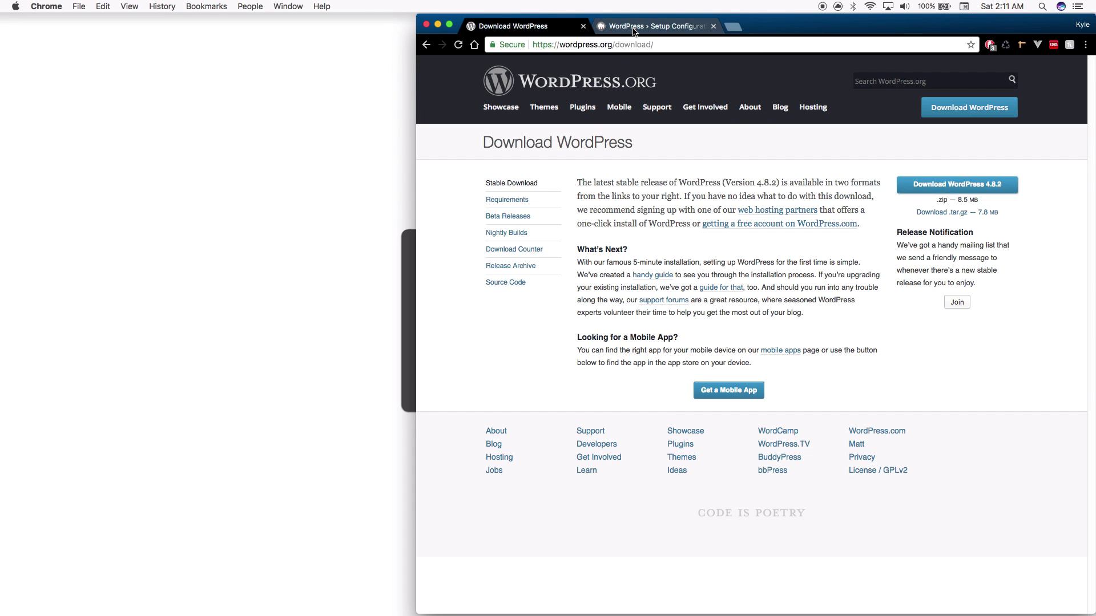
click(605, 26)
drag(564, 44, 873, 86)
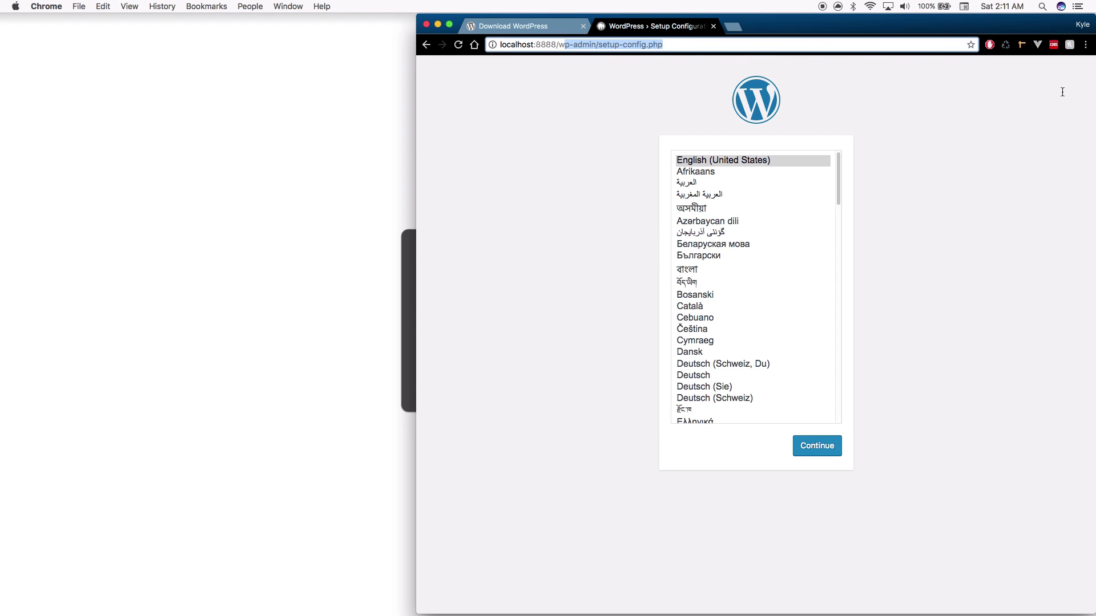
key(BackSpace)
key(BackSpace)
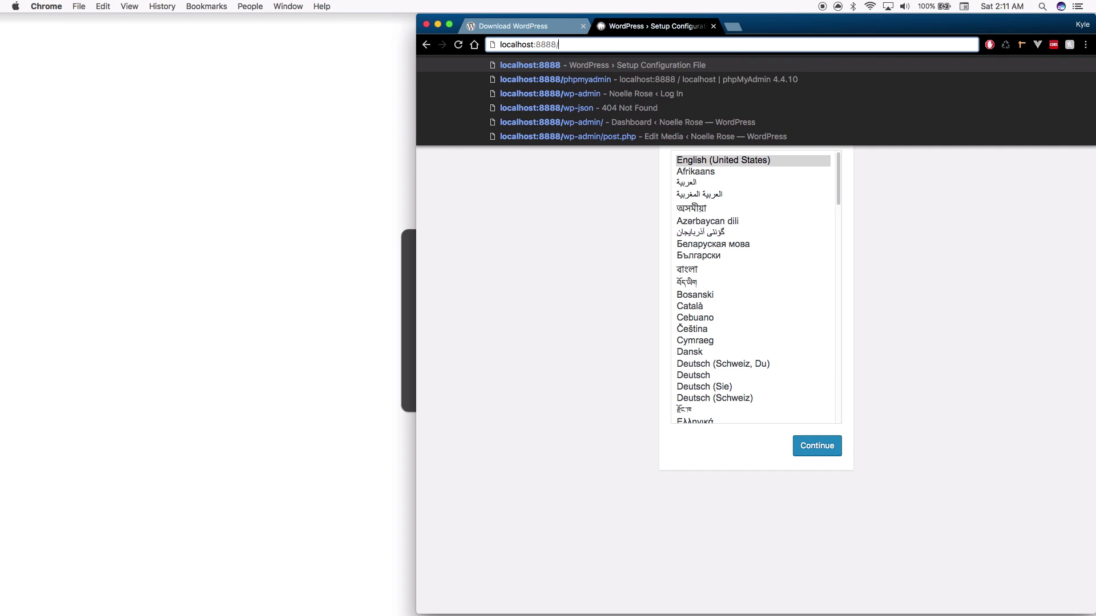
text(phpmyadmin/)
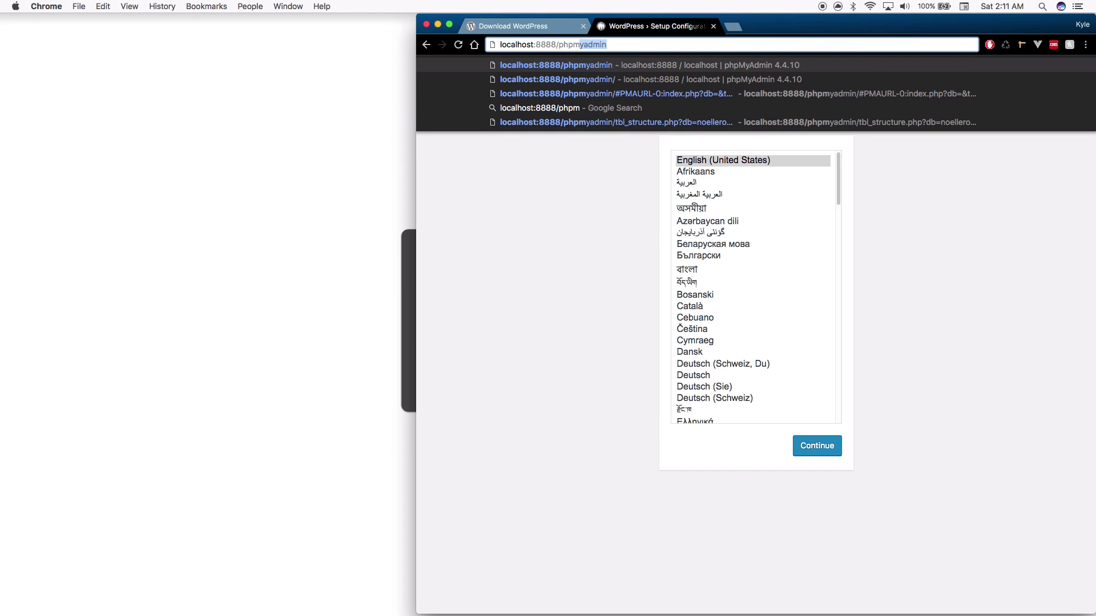
key(Return)
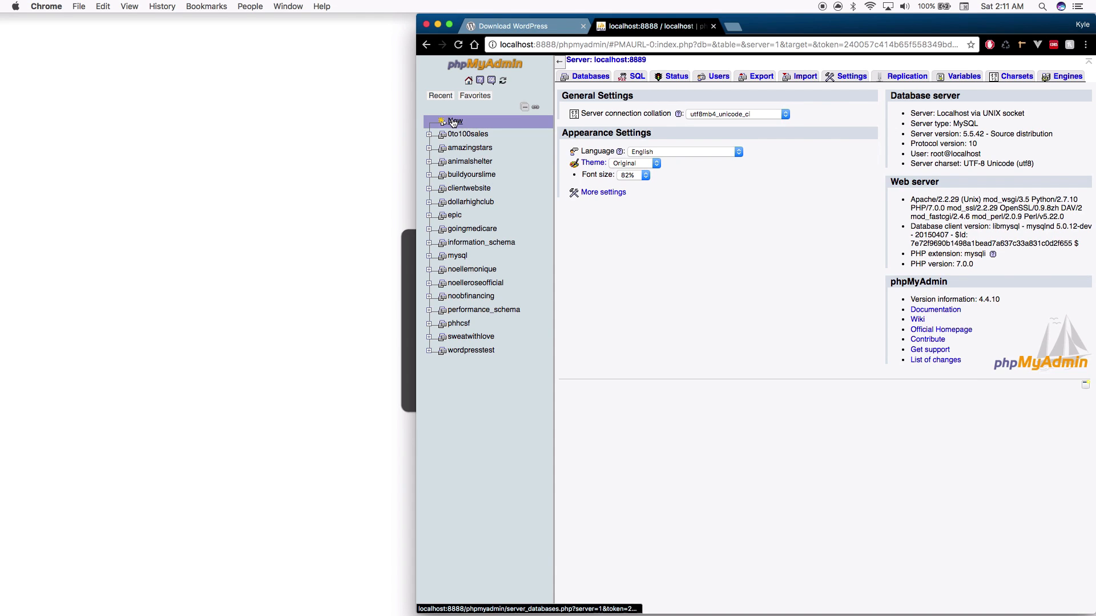
Create an empty headlessblog database in phpMyAdmin, then close the phpMyAdmin tab
click(455, 121)
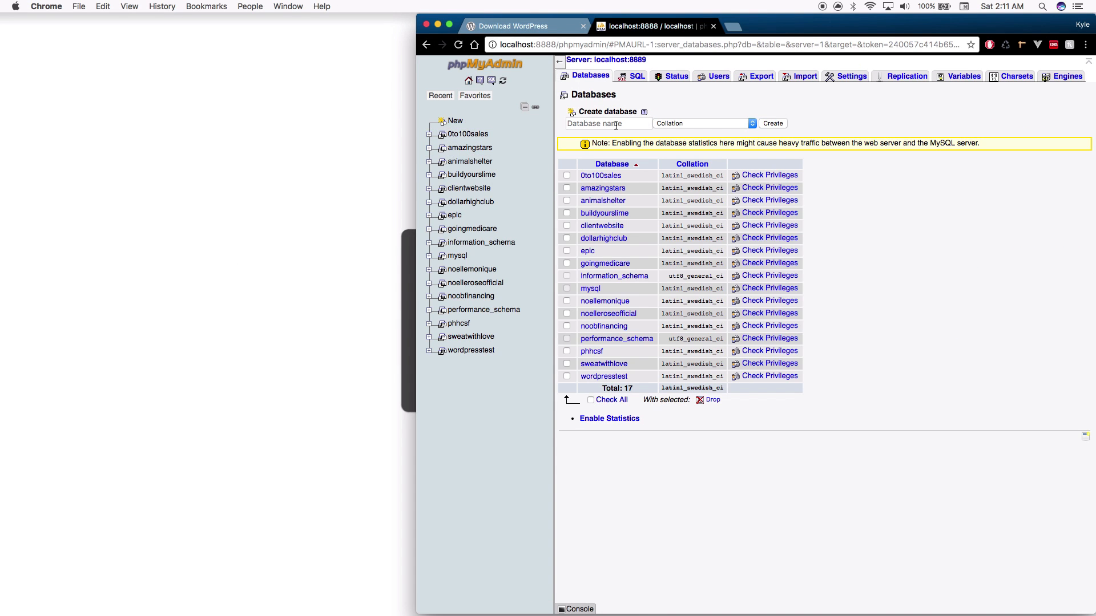
click(611, 127)
text(headlessblog)
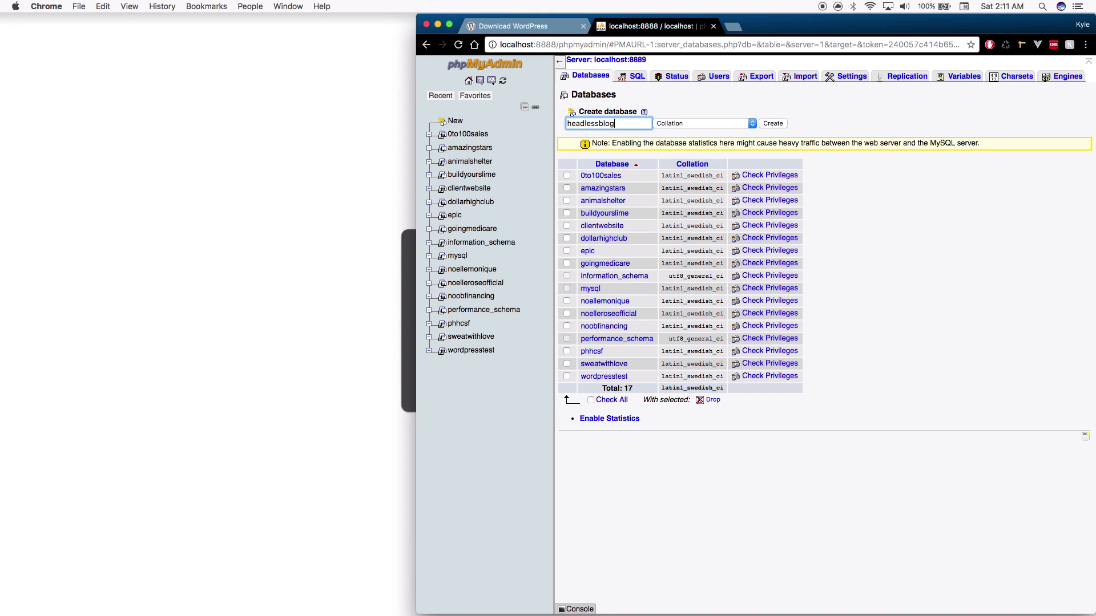
click(773, 123)
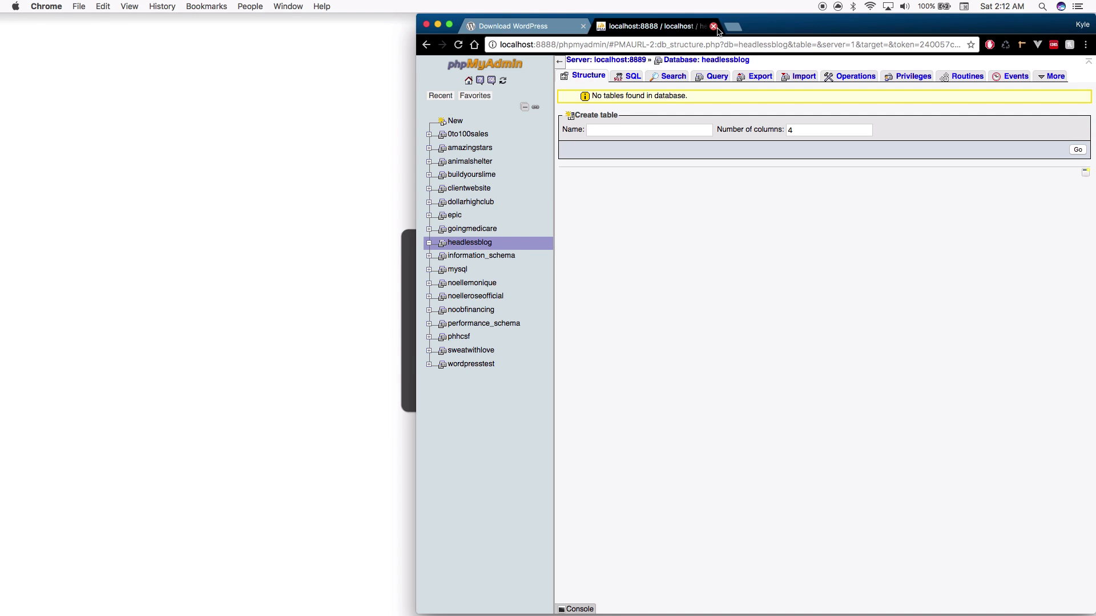
click(713, 26)
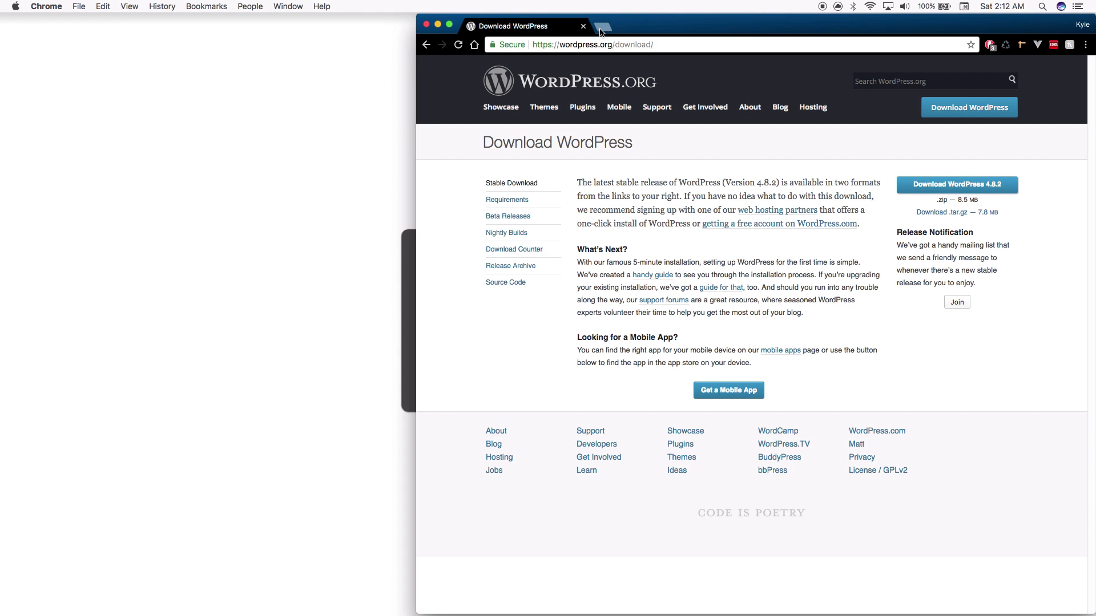
Load localhost:8888 and continue WordPress setup in English (United States) to the database form
click(602, 28)
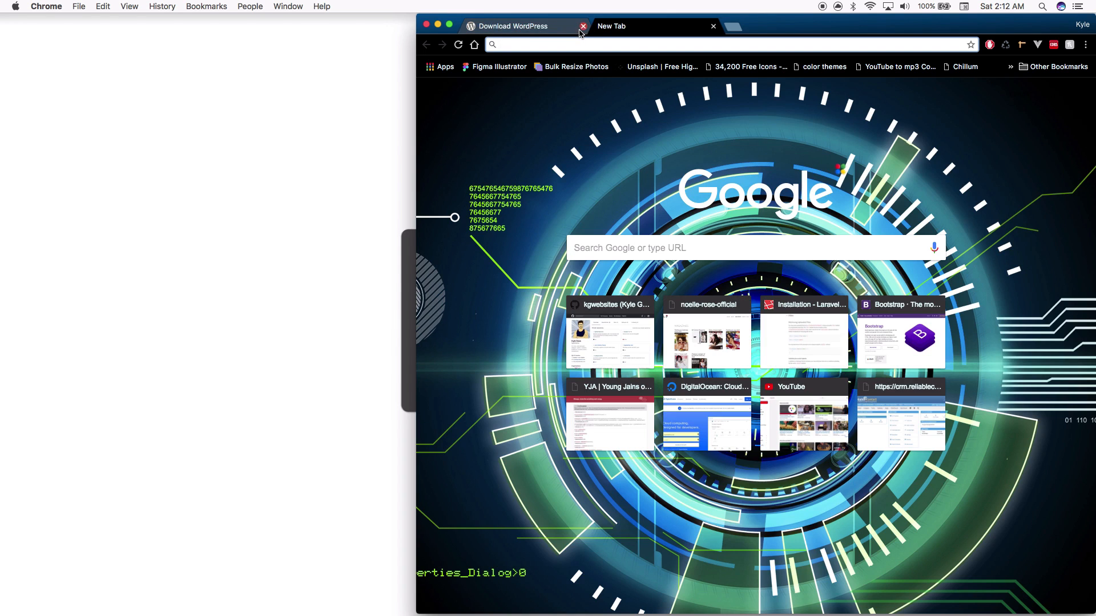
click(582, 26)
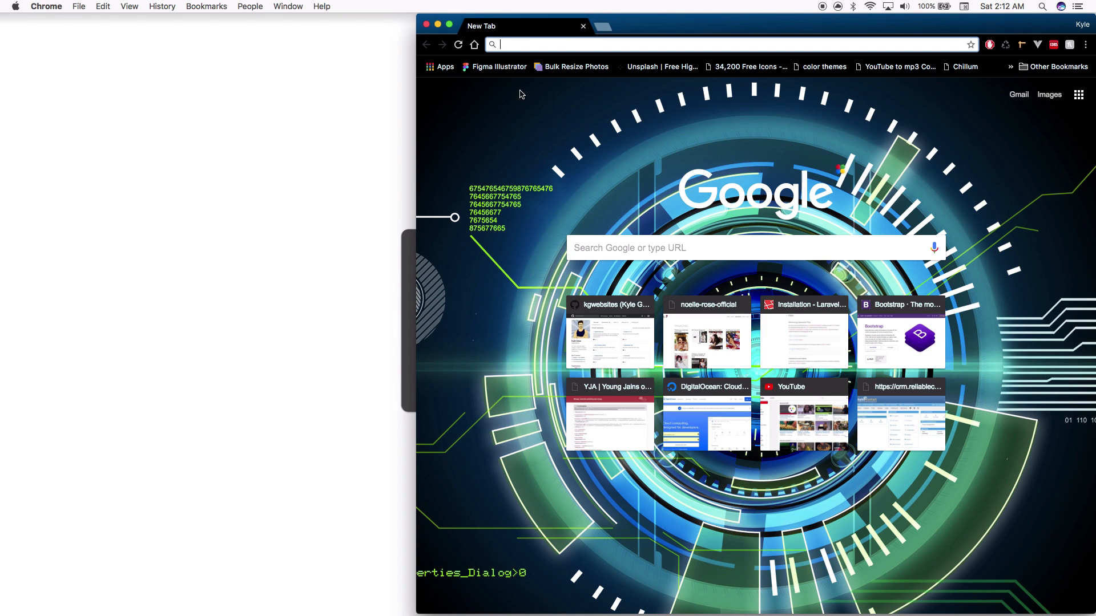
text(localhost:8888)
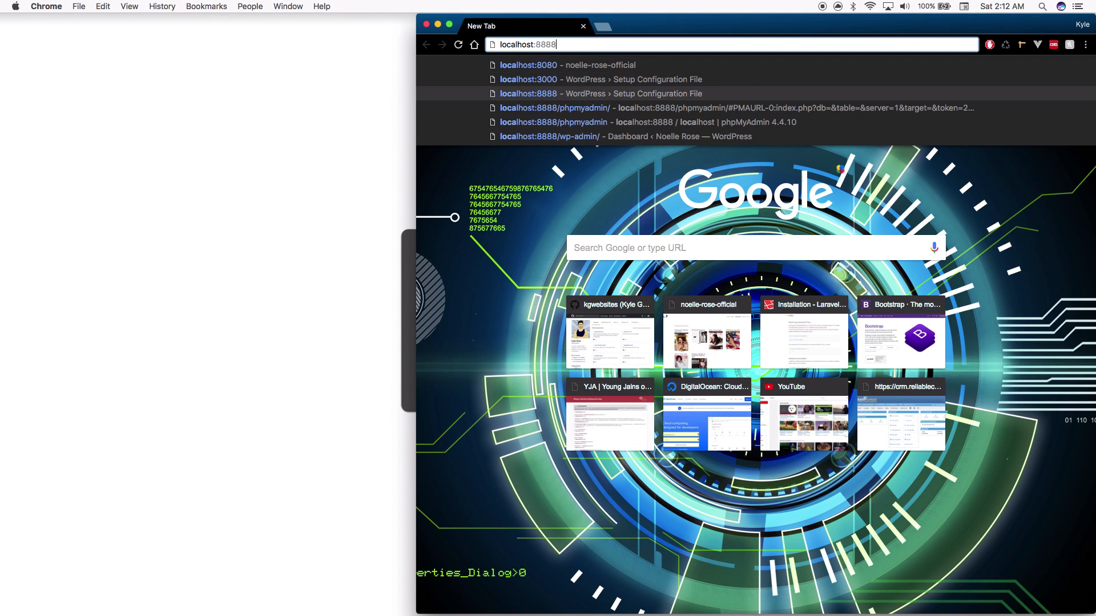
key(Return)
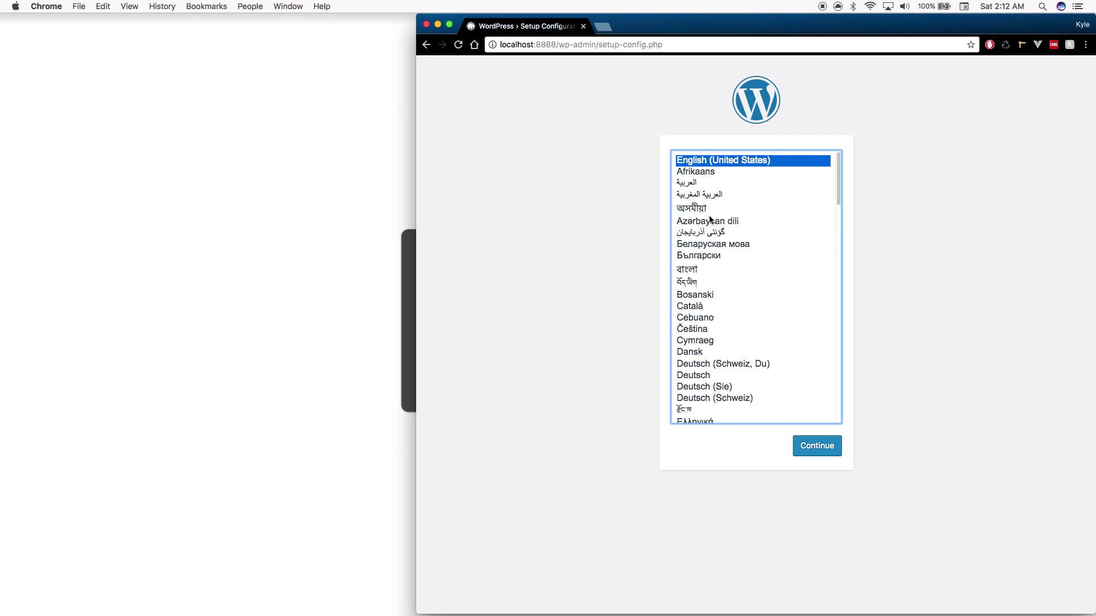
click(832, 448)
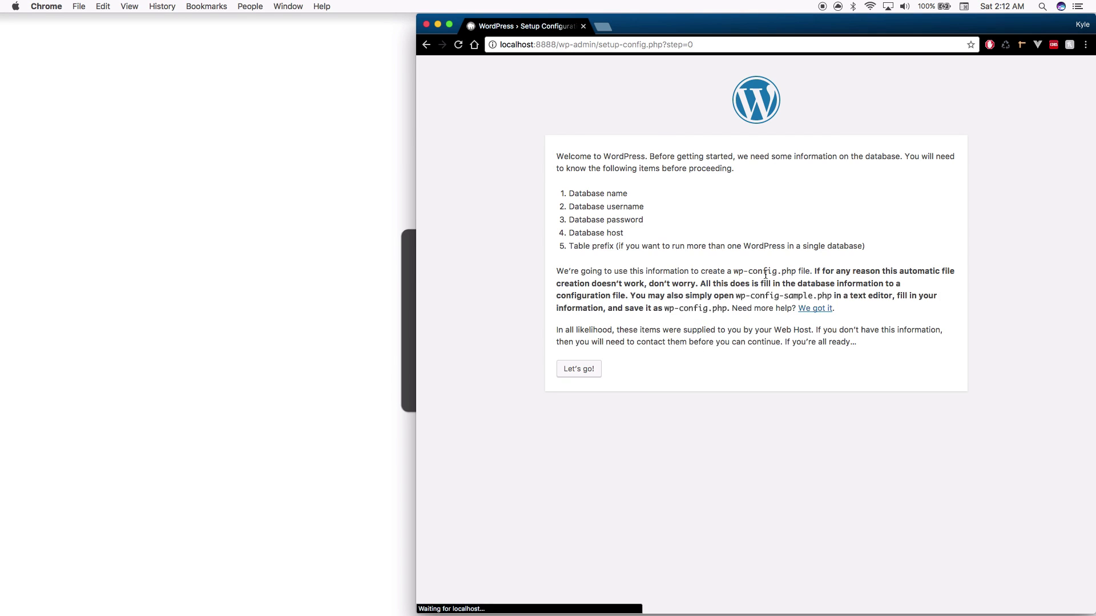
click(579, 371)
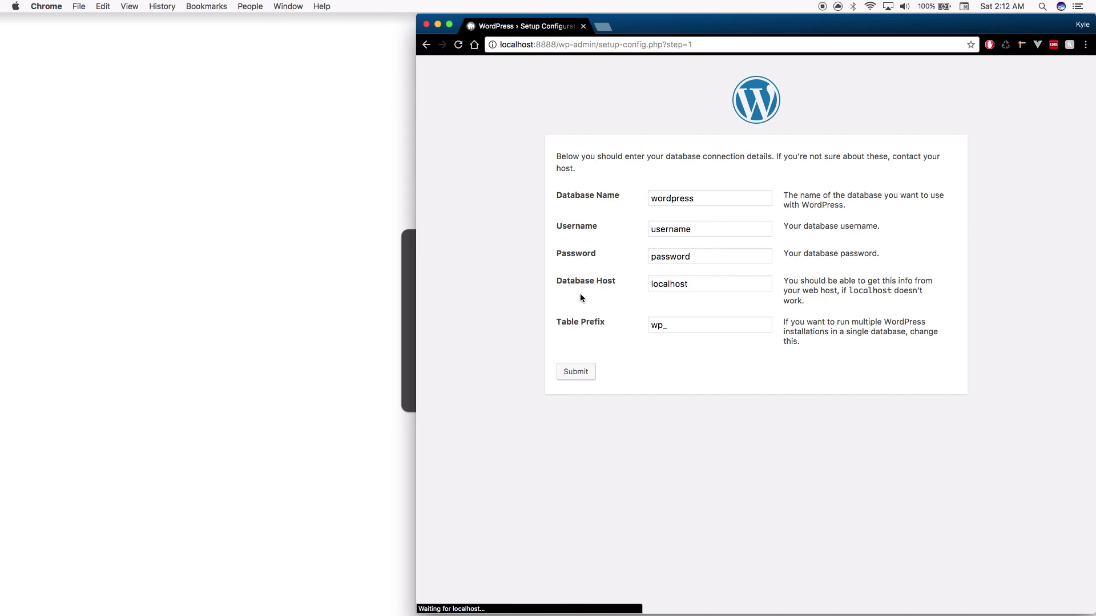
Submit database name headlessblog, username root and the database password
click(730, 192)
key(super+a)
text(he)
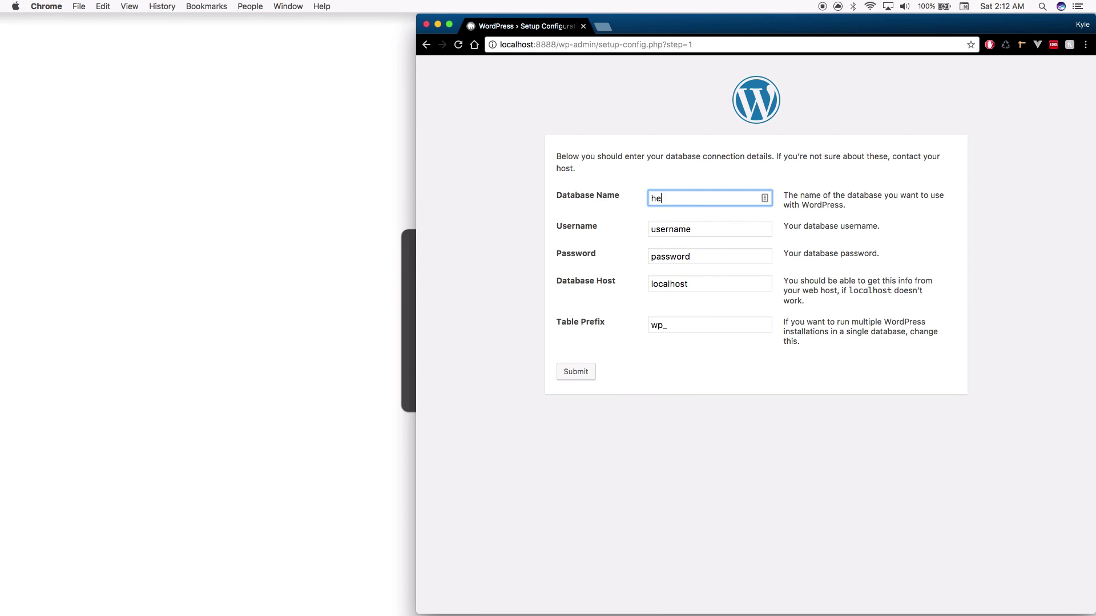
text(adlessblog)
key(Tab)
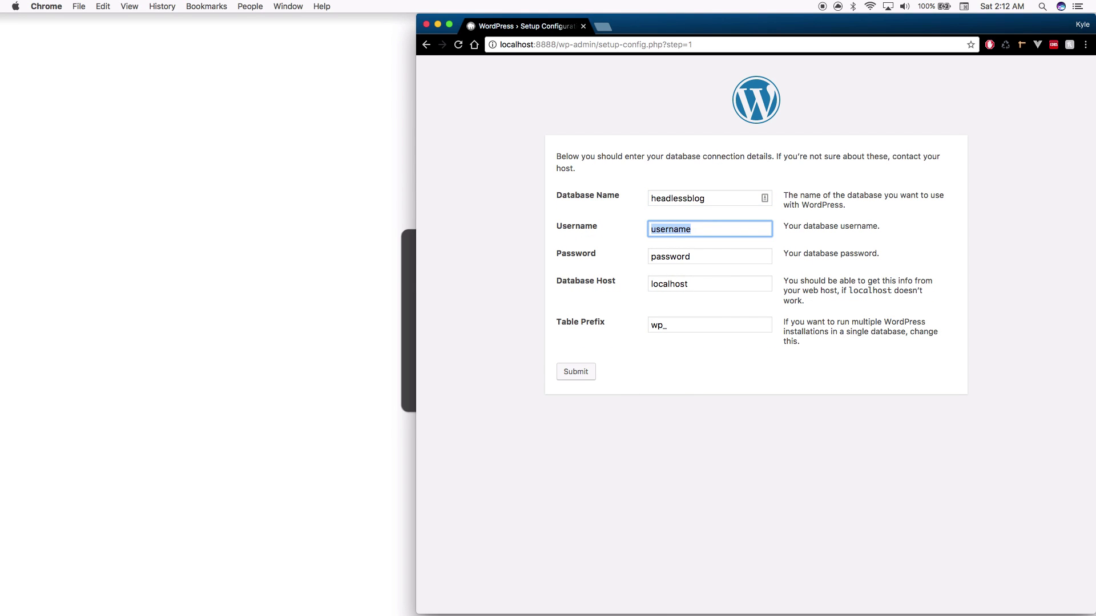
text(root)
key(Tab)
text(ro)
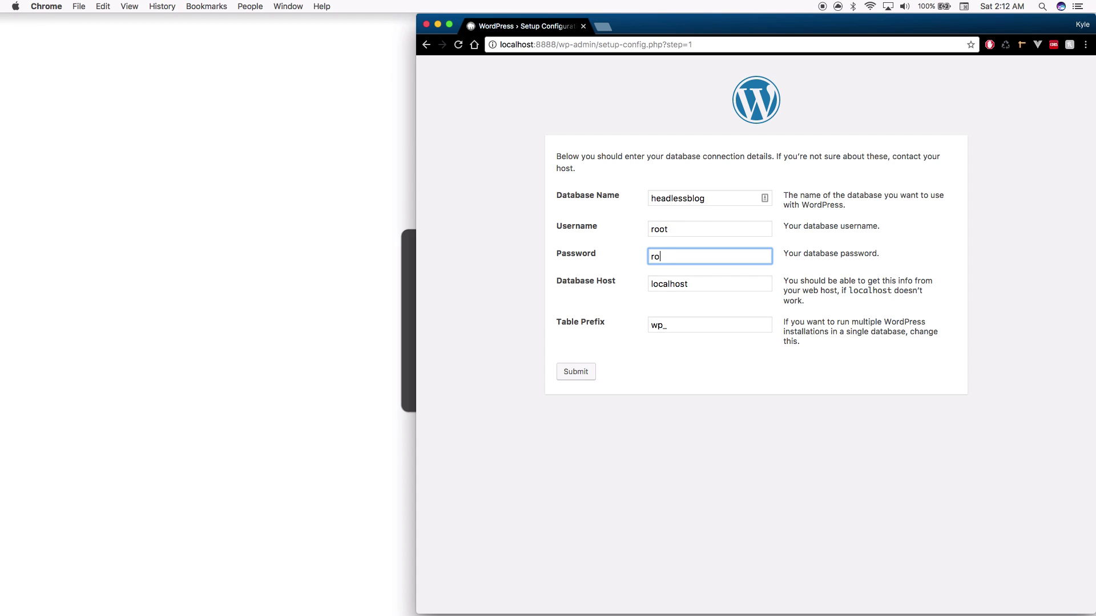
text(ot)
click(688, 372)
click(577, 374)
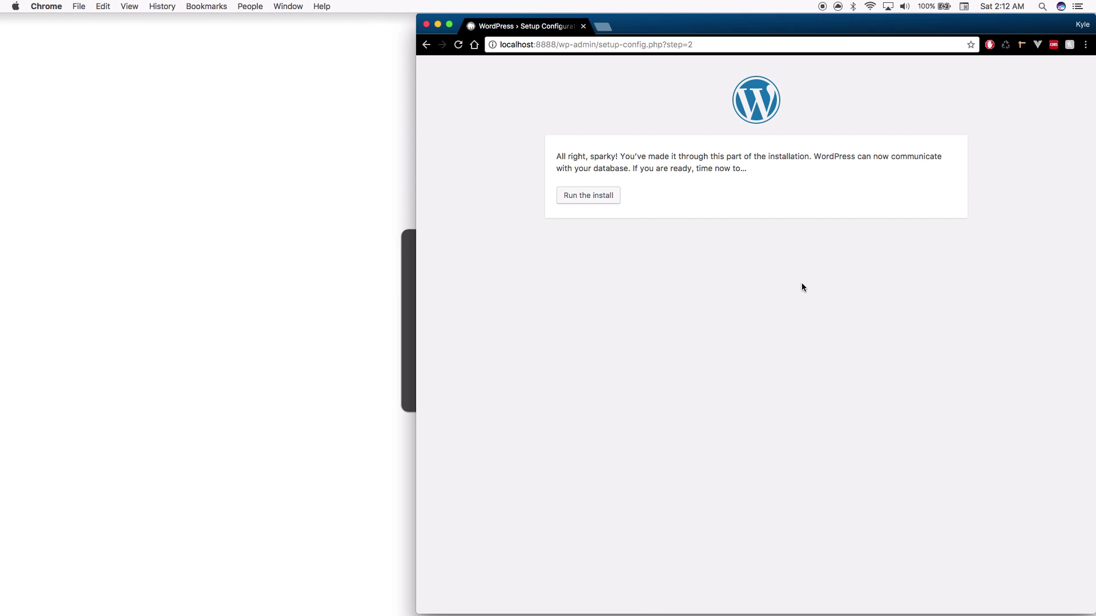
Start the install with site title Headless Blog, username admin and a short password
click(577, 197)
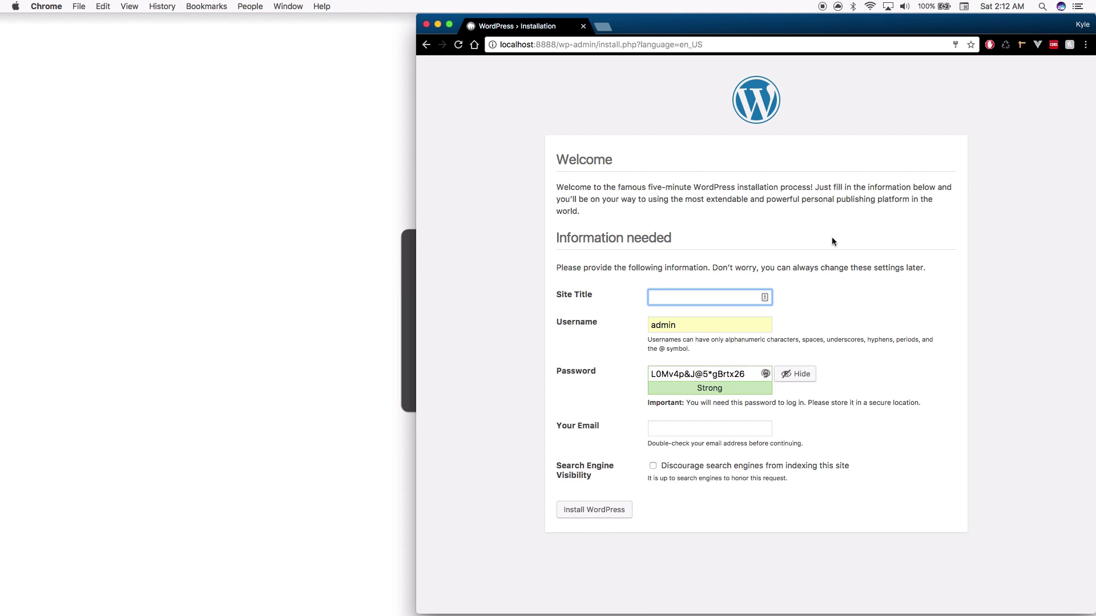
text(Headless Blog)
key(Tab)
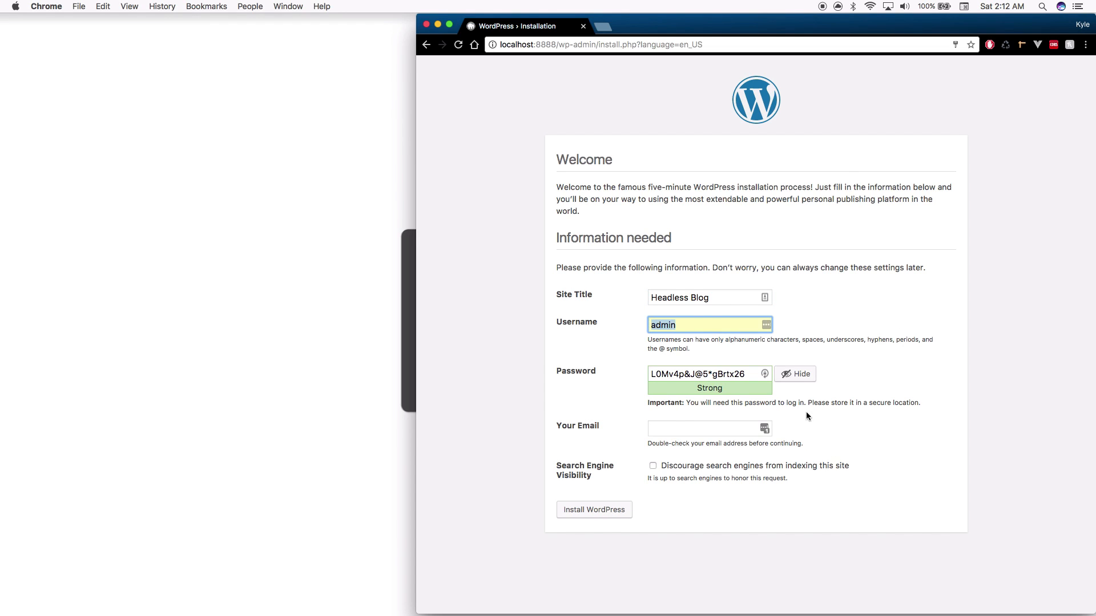
key(Tab)
click(796, 376)
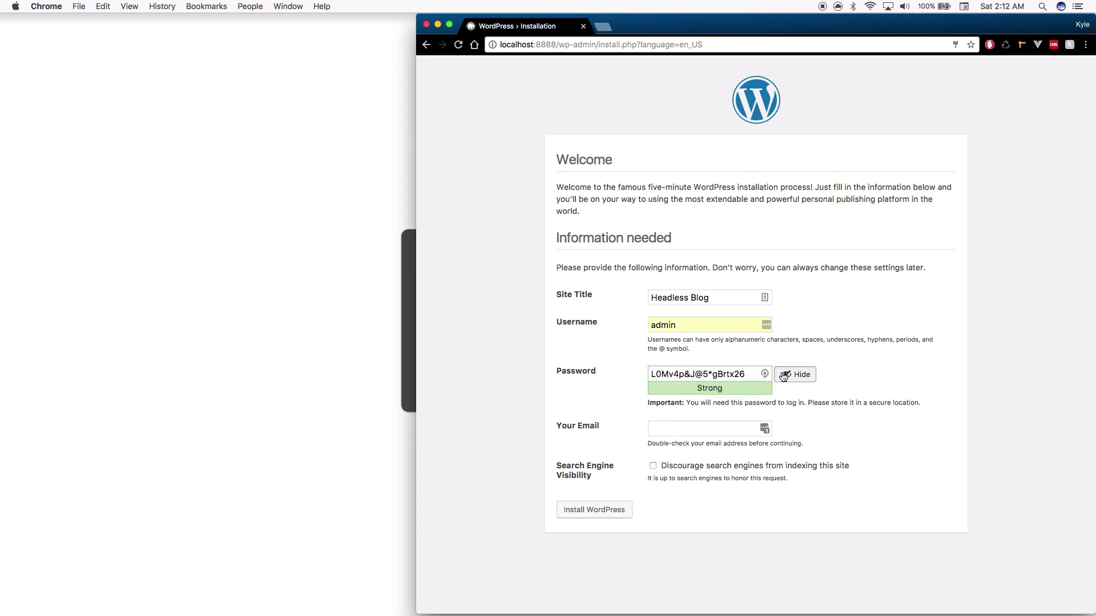
click(729, 374)
double_click(728, 374)
text(••)
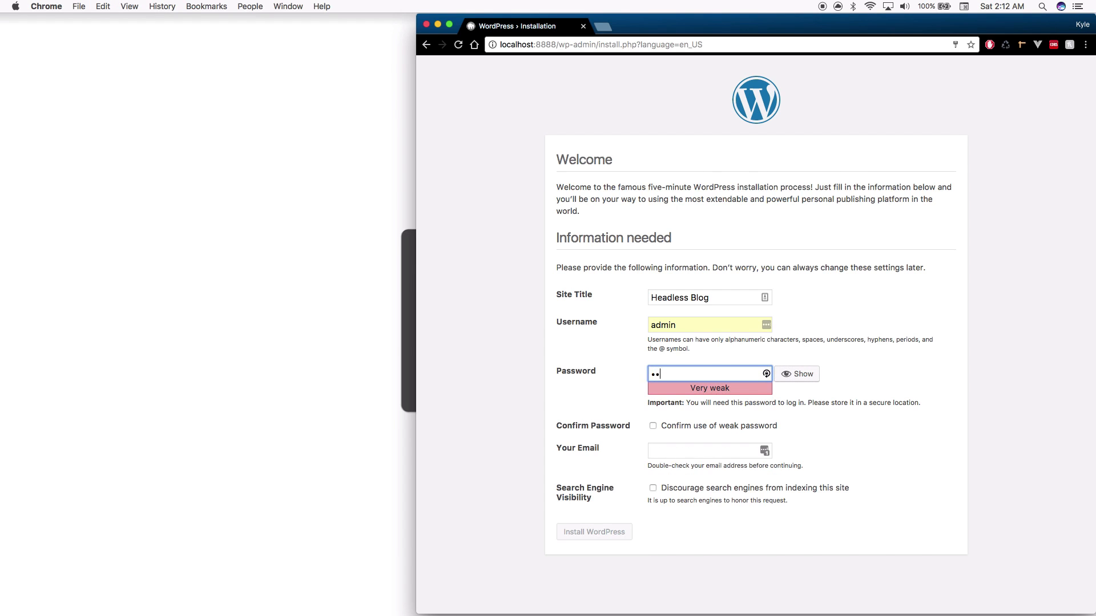
Confirm the weak password, add the admin e-mail, discourage search engines, and install WordPress
click(736, 426)
click(697, 453)
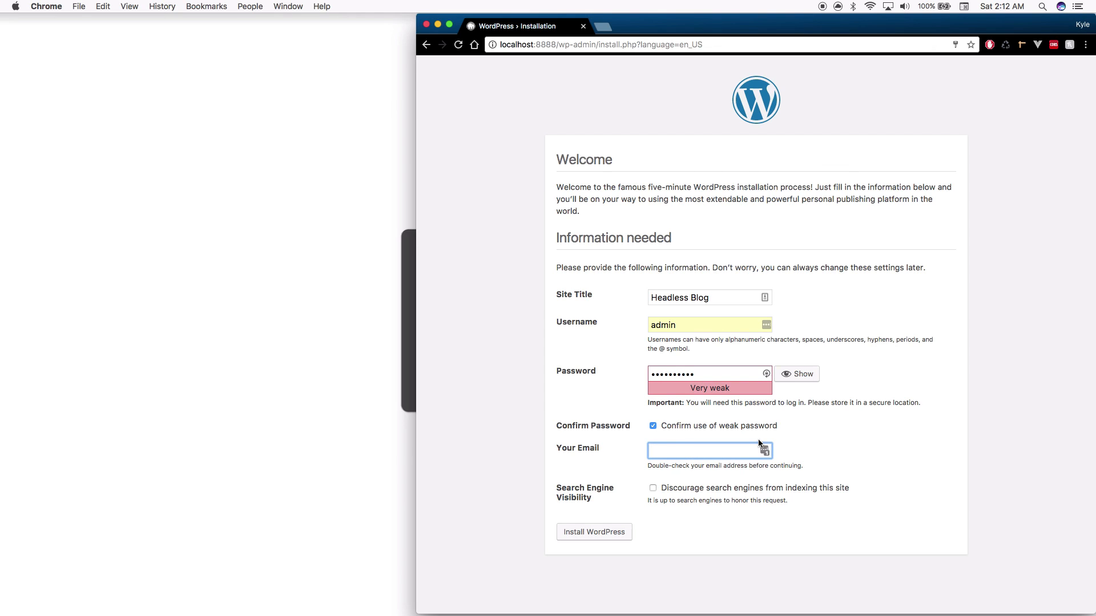
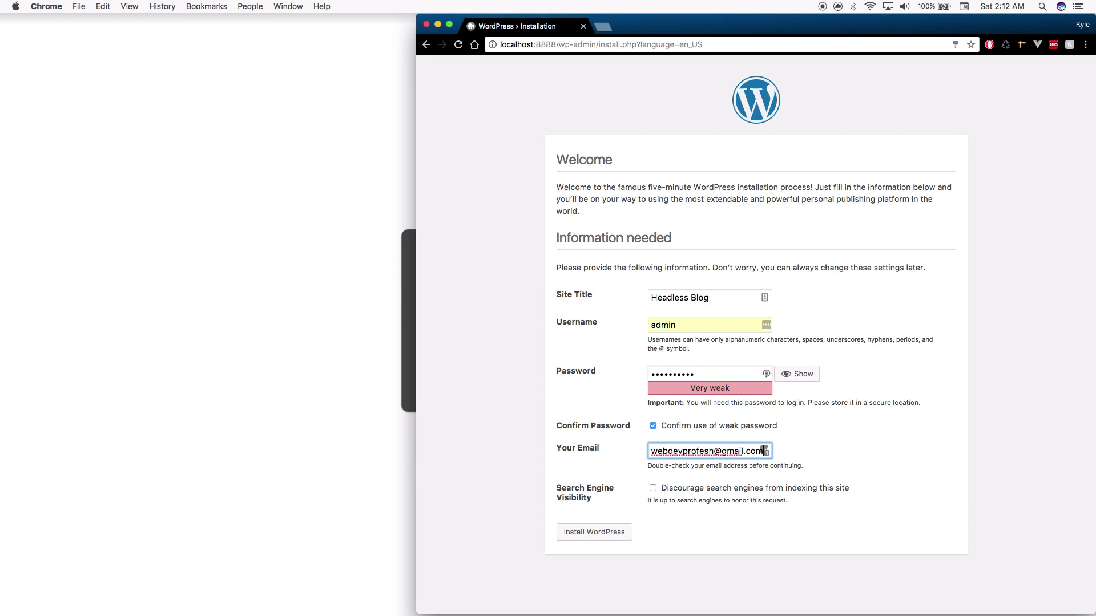
click(656, 490)
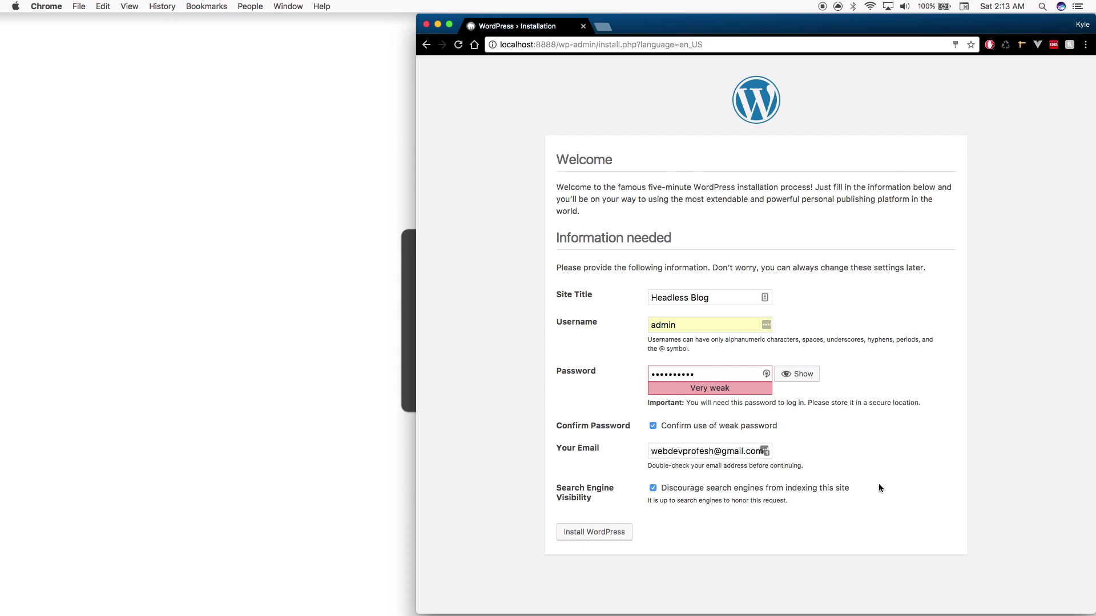
click(594, 533)
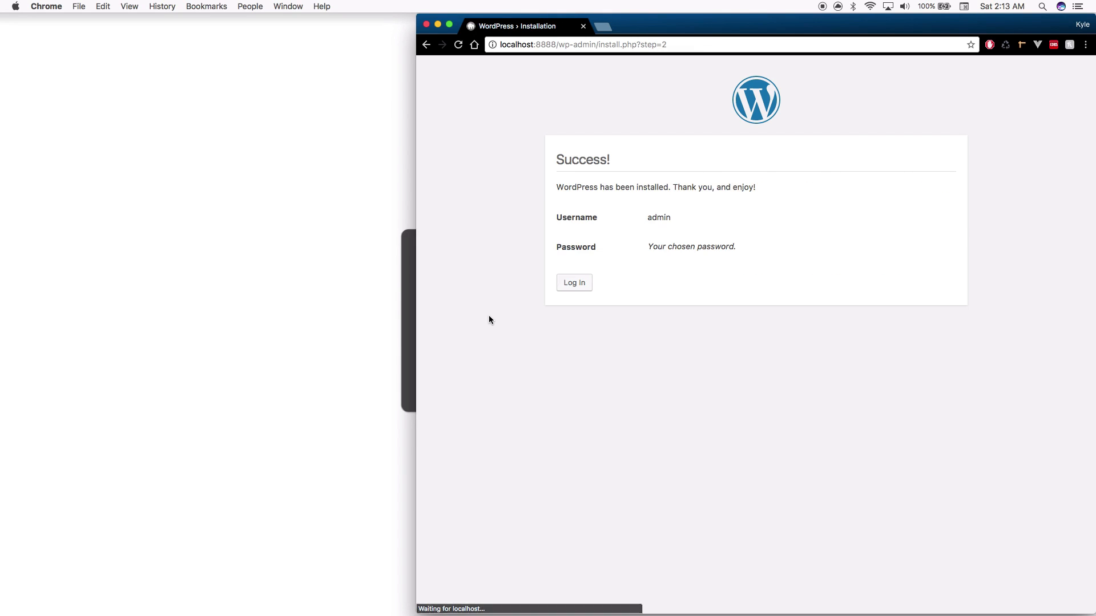
Log in as admin with the retyped password, dismissing the password-saving prompts
click(574, 282)
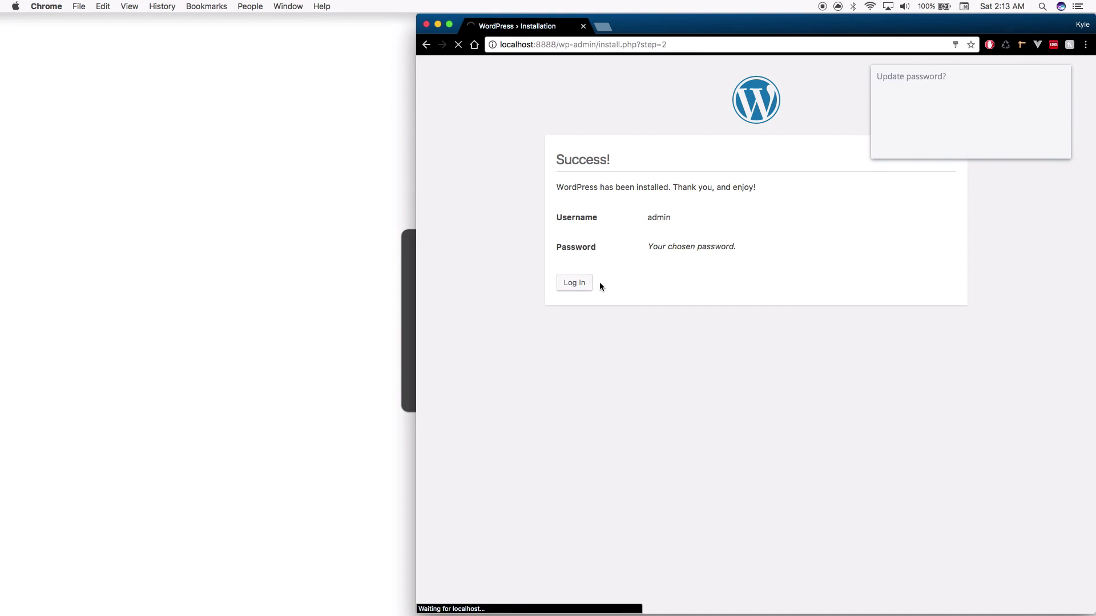
click(998, 144)
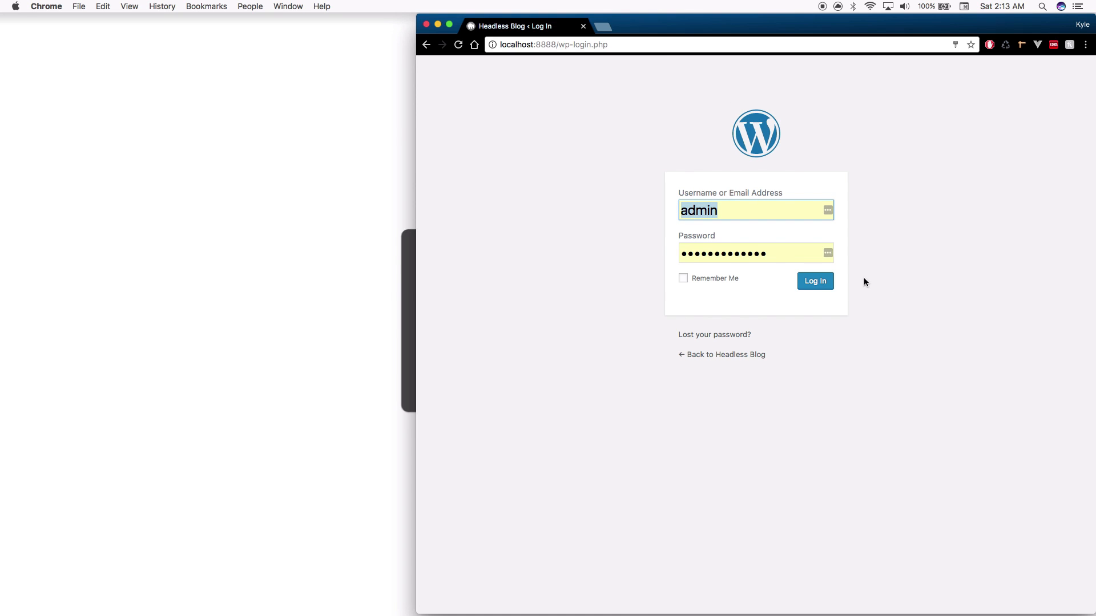
click(826, 285)
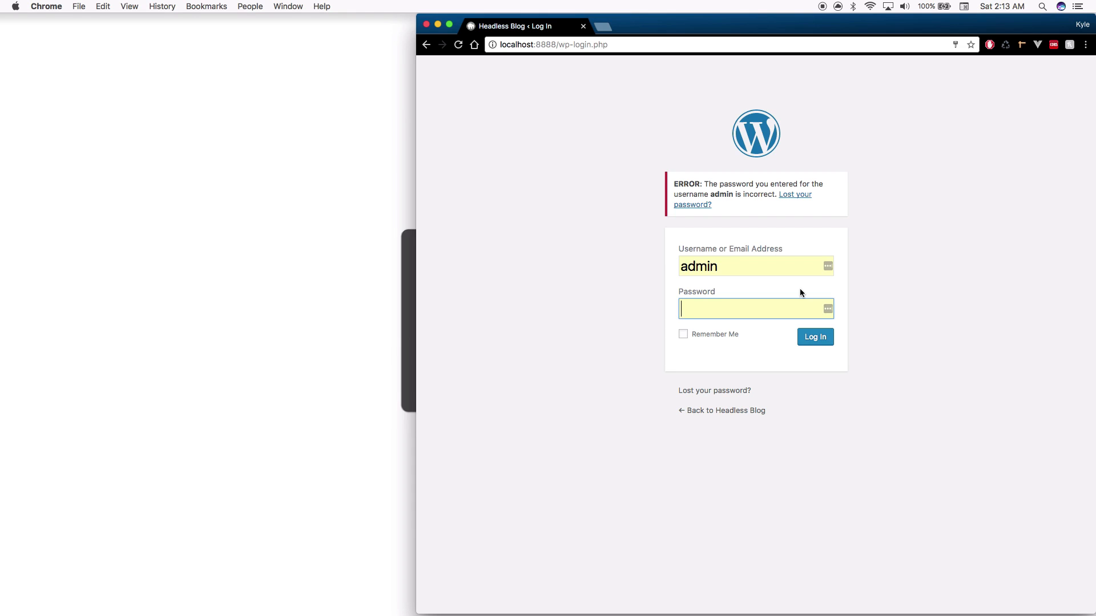
text(••••••••••)
key(Return)
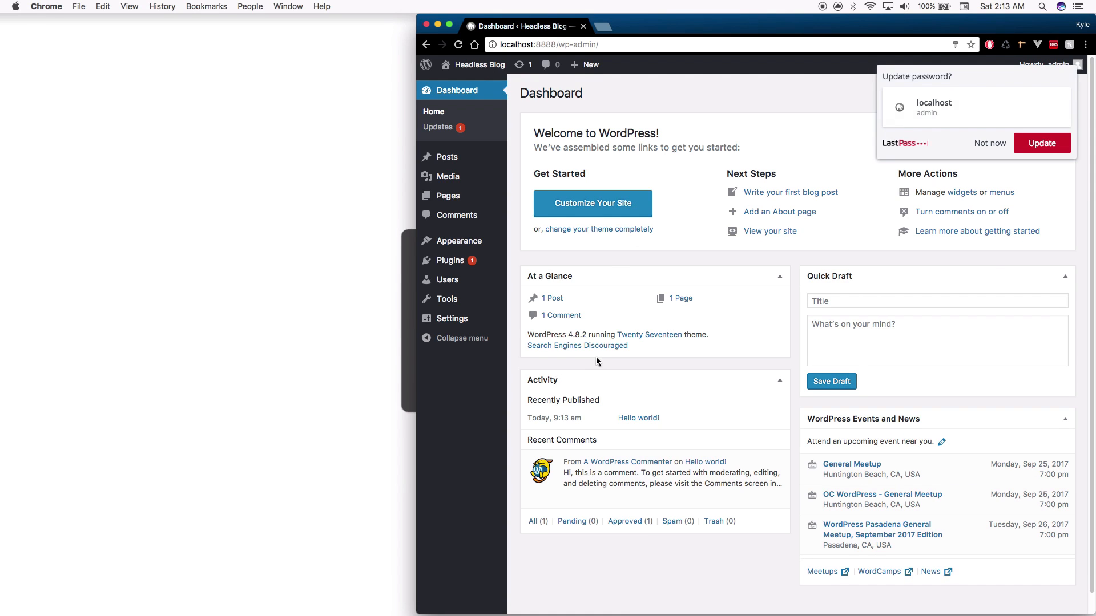
click(995, 144)
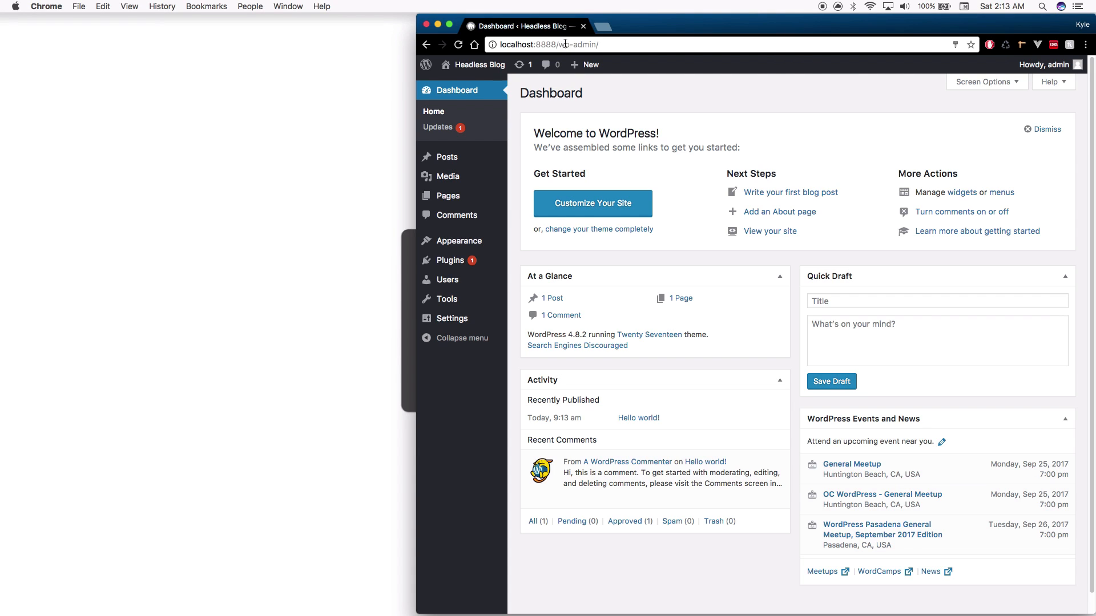
drag(565, 44, 690, 60)
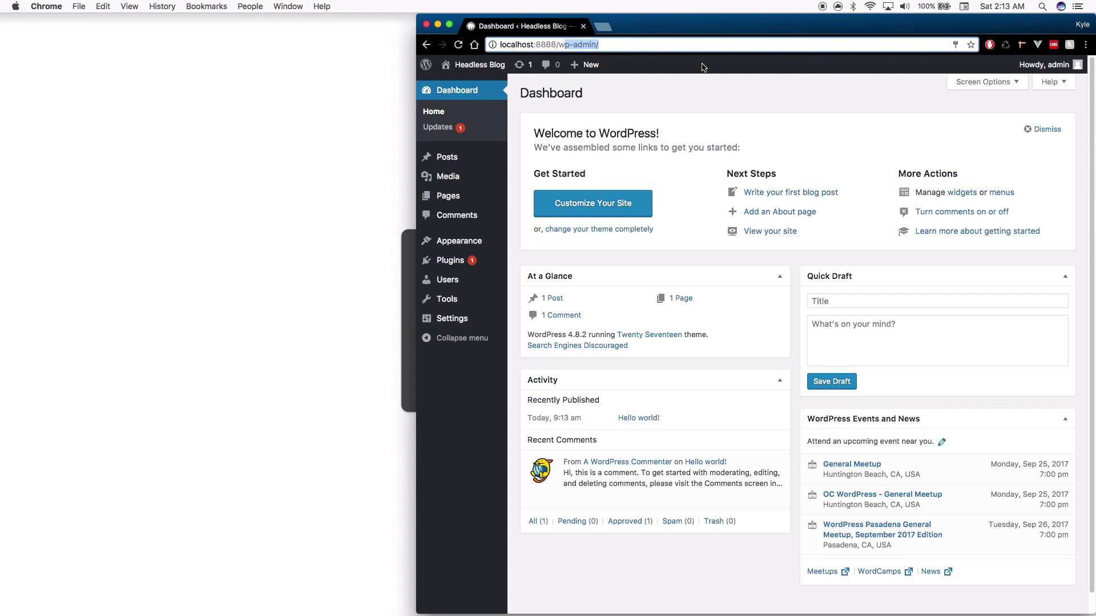
key(BackSpace)
text(p)
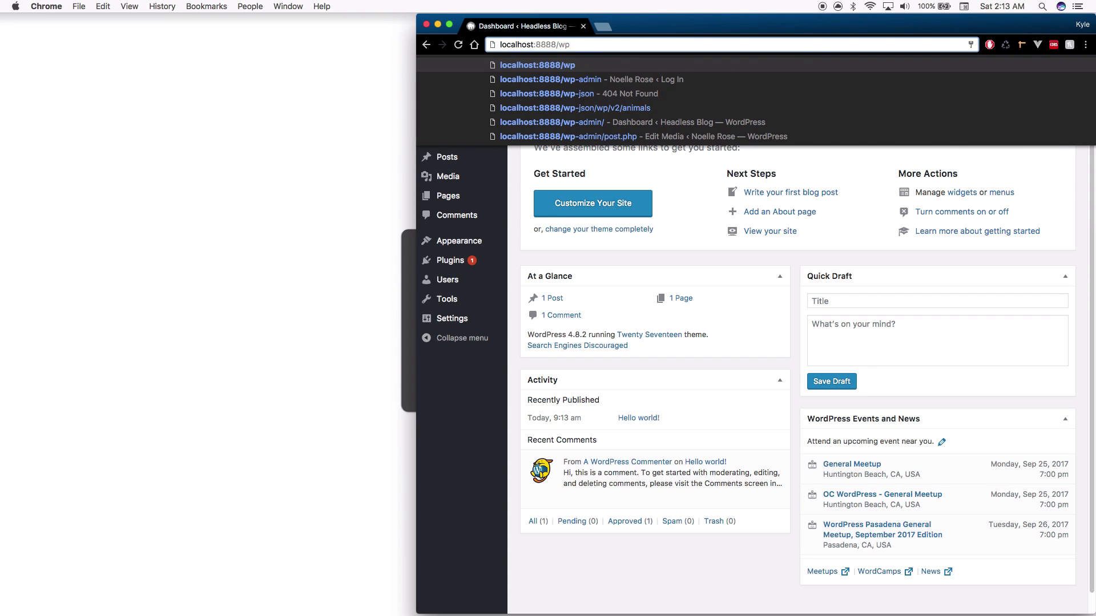
text(-json)
key(Return)
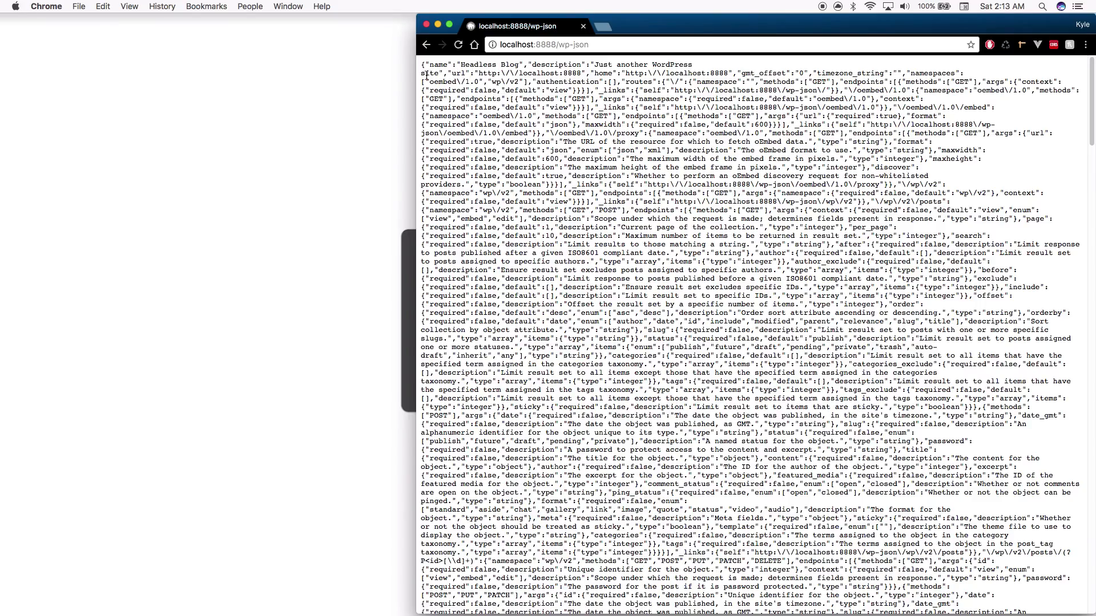
drag(421, 66, 897, 614)
scroll(776, 472, down, 20)
scroll(787, 499, down, 10)
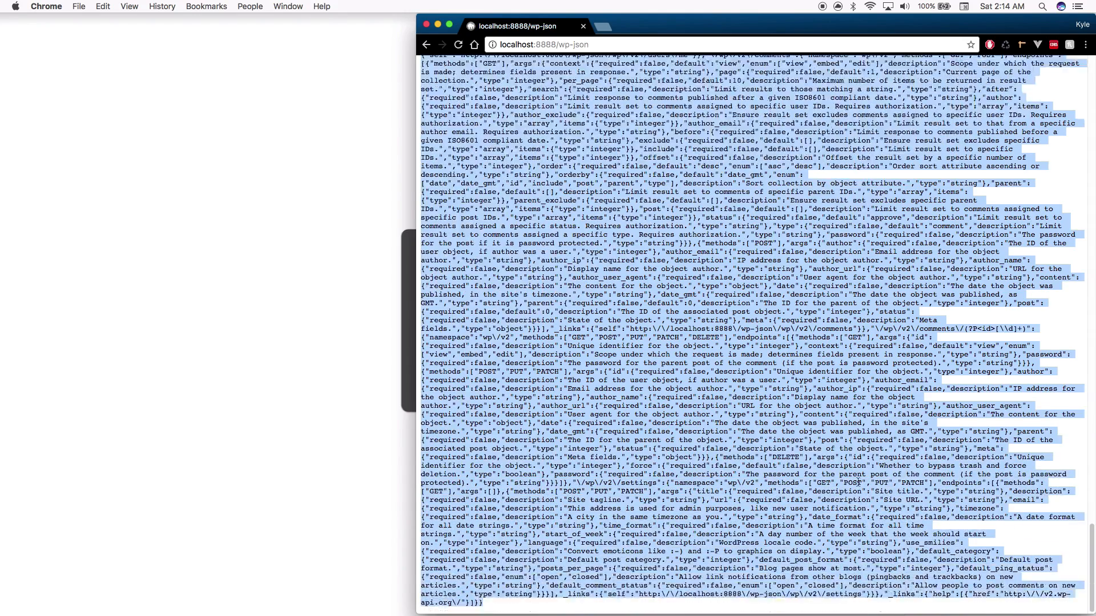
scroll(768, 337, up, 10)
scroll(768, 335, up, 15)
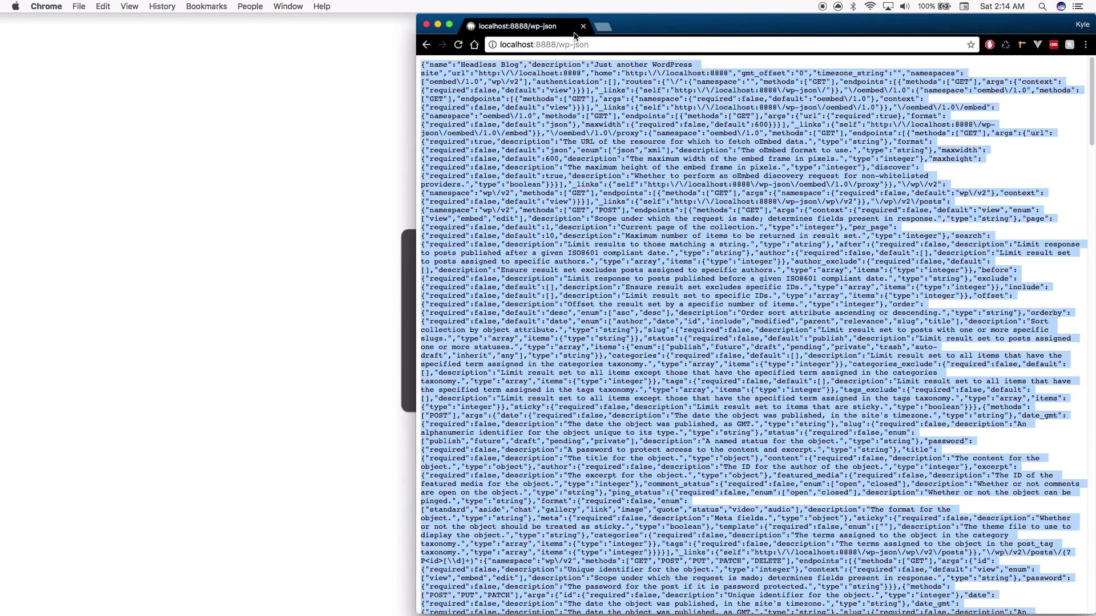
click(425, 45)
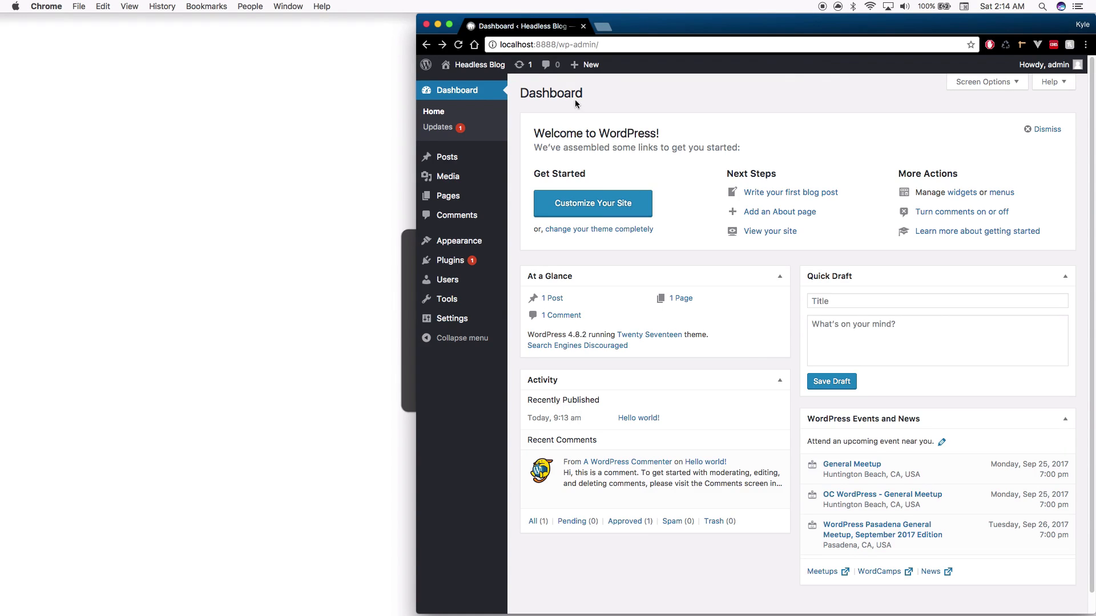
Search plugins for 'custom post type', then install and activate Custom Post Type UI
mouse_move(449, 156)
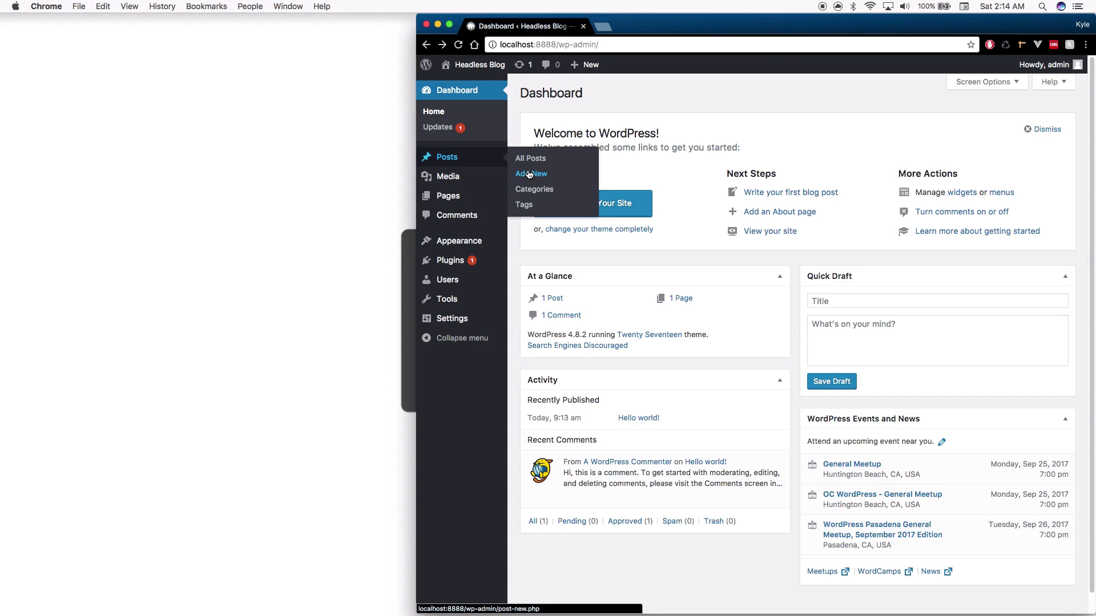
mouse_move(460, 247)
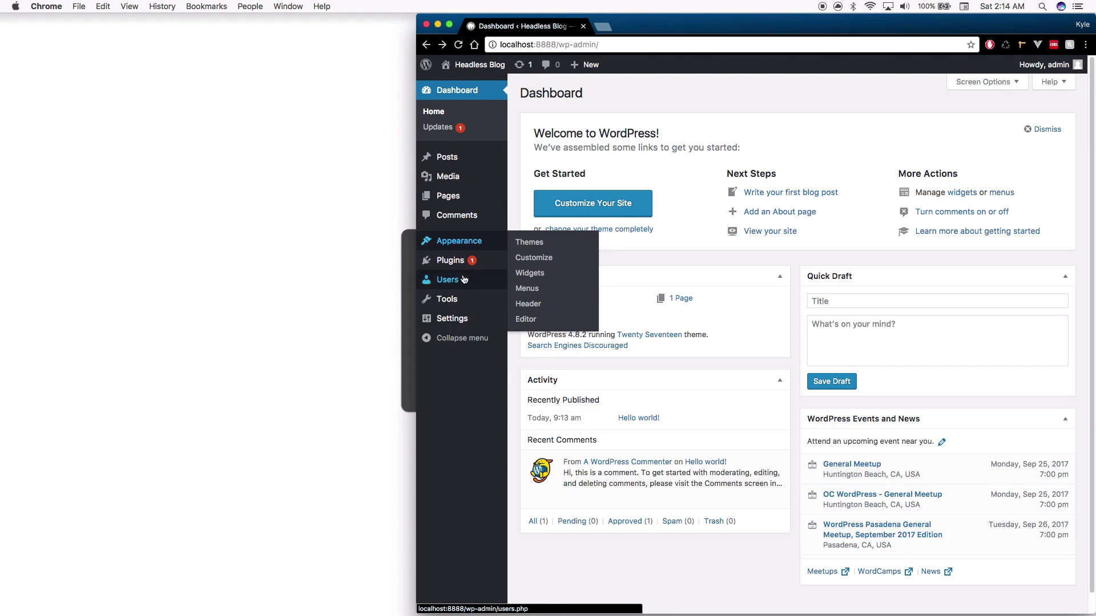
click(535, 278)
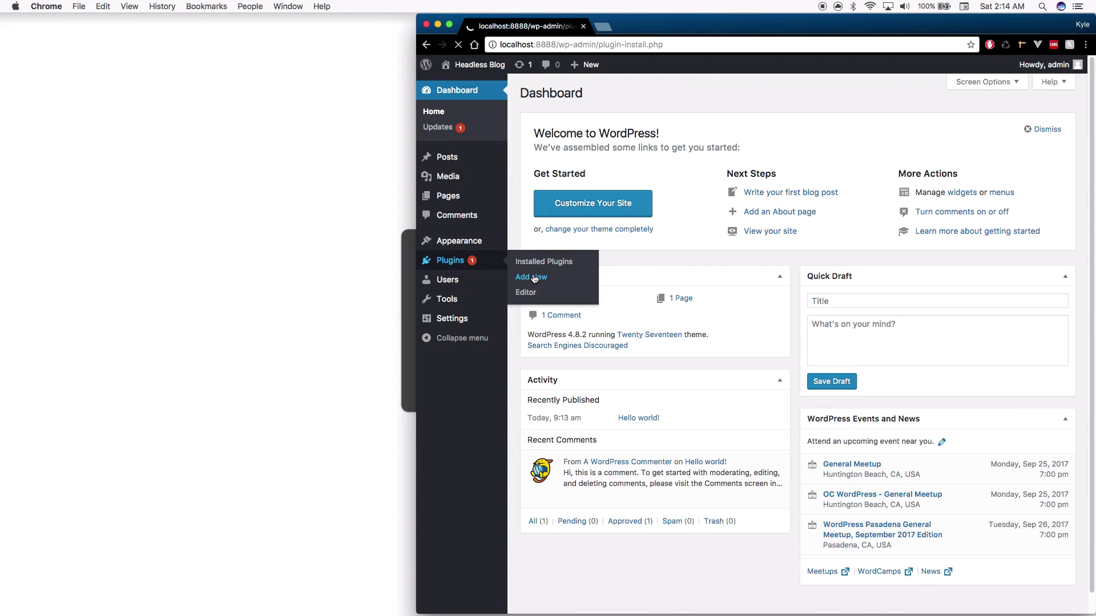
click(945, 124)
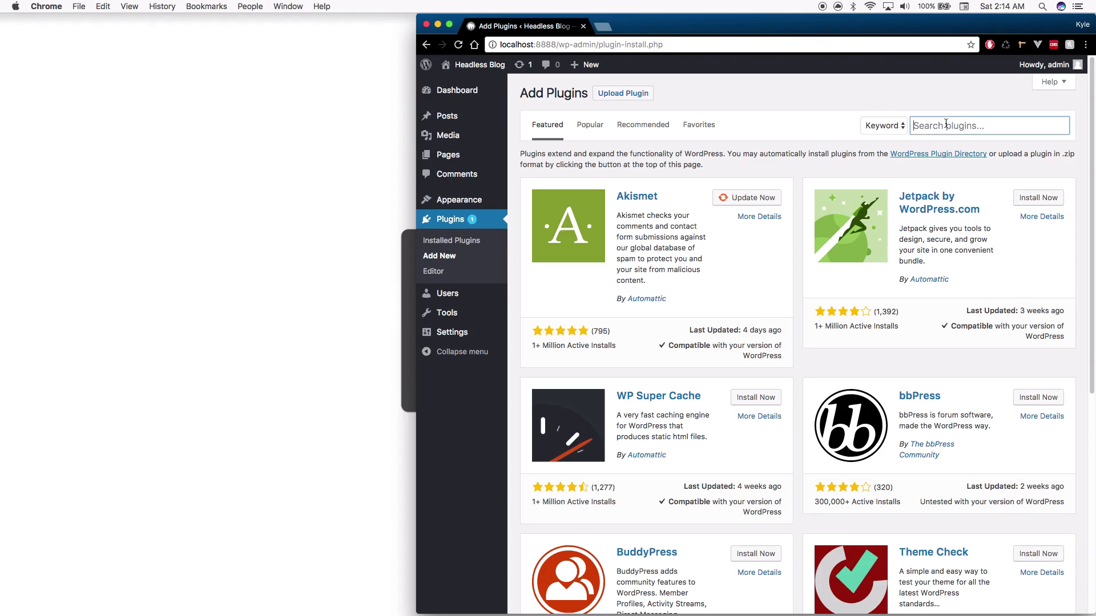
text(custom post type ui)
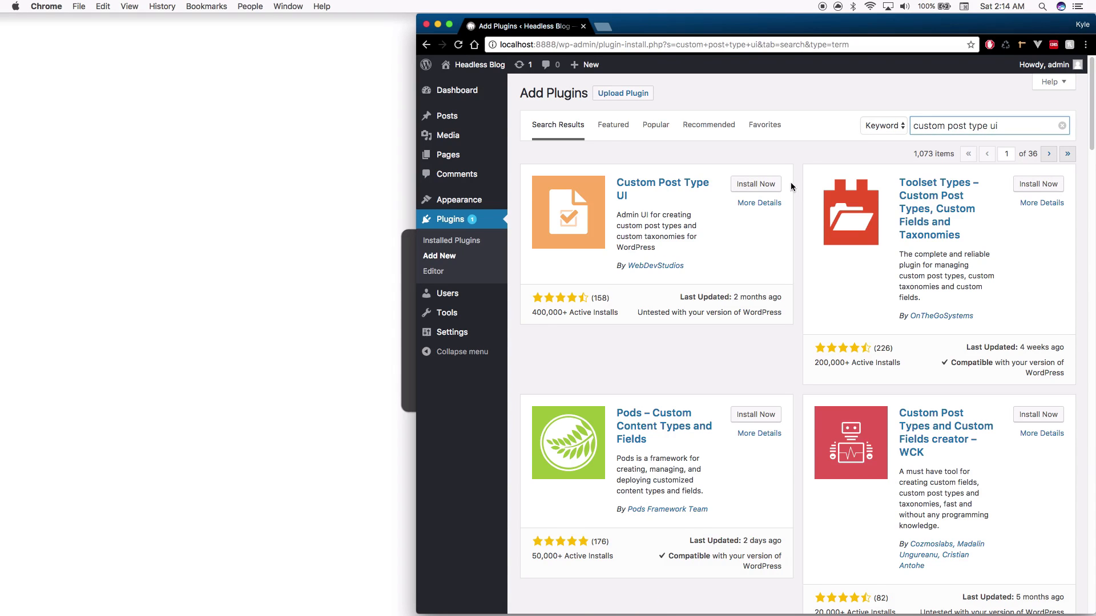
click(775, 186)
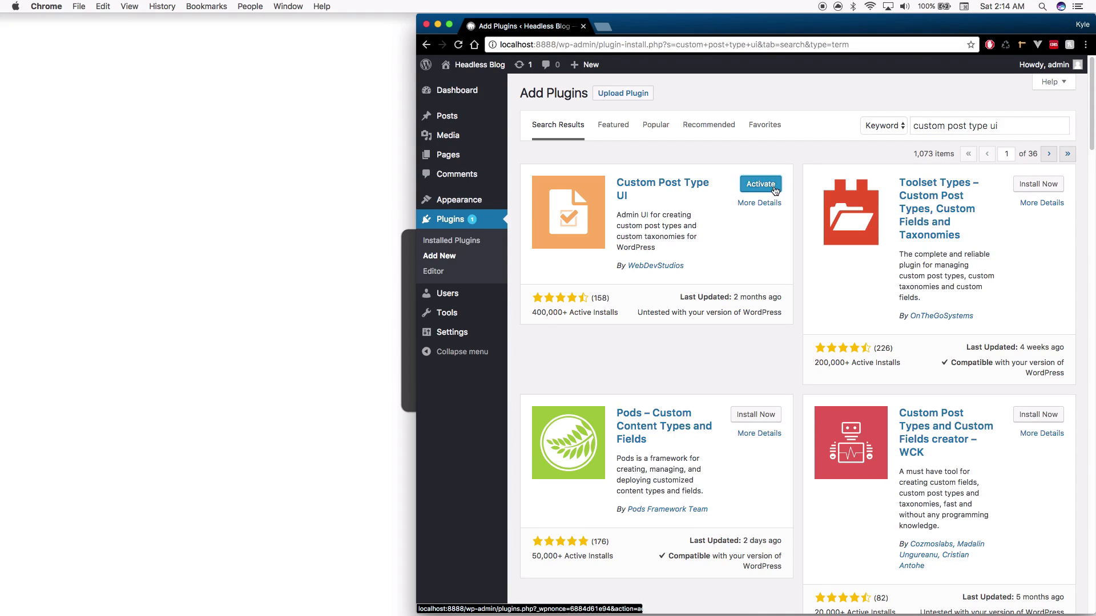
click(769, 189)
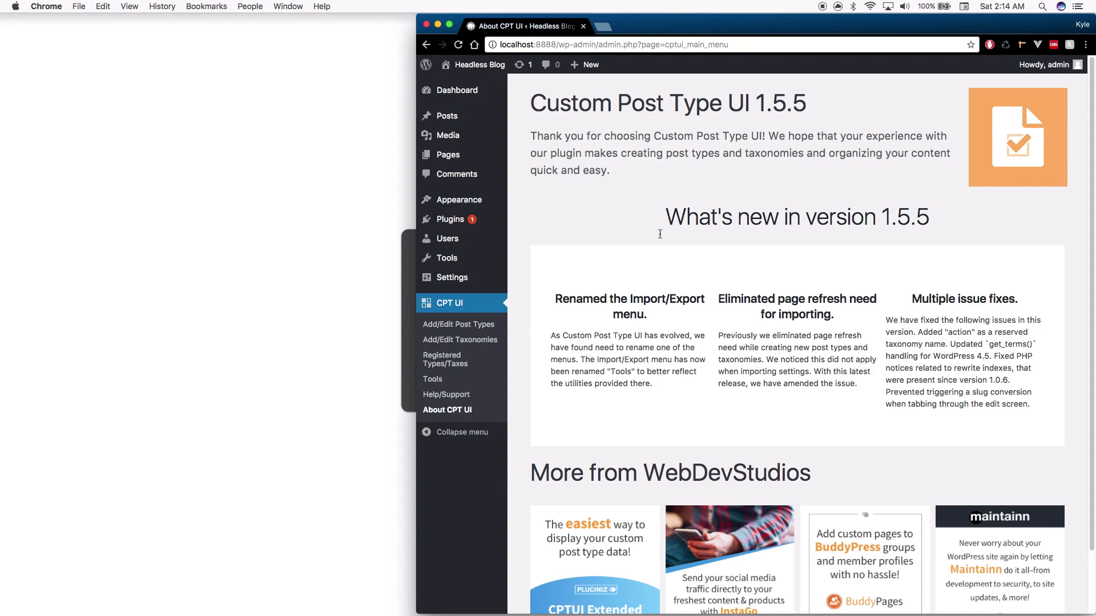
Enter post type slug 'projects', plural label 'Projects' and singular label 'Project'
click(475, 329)
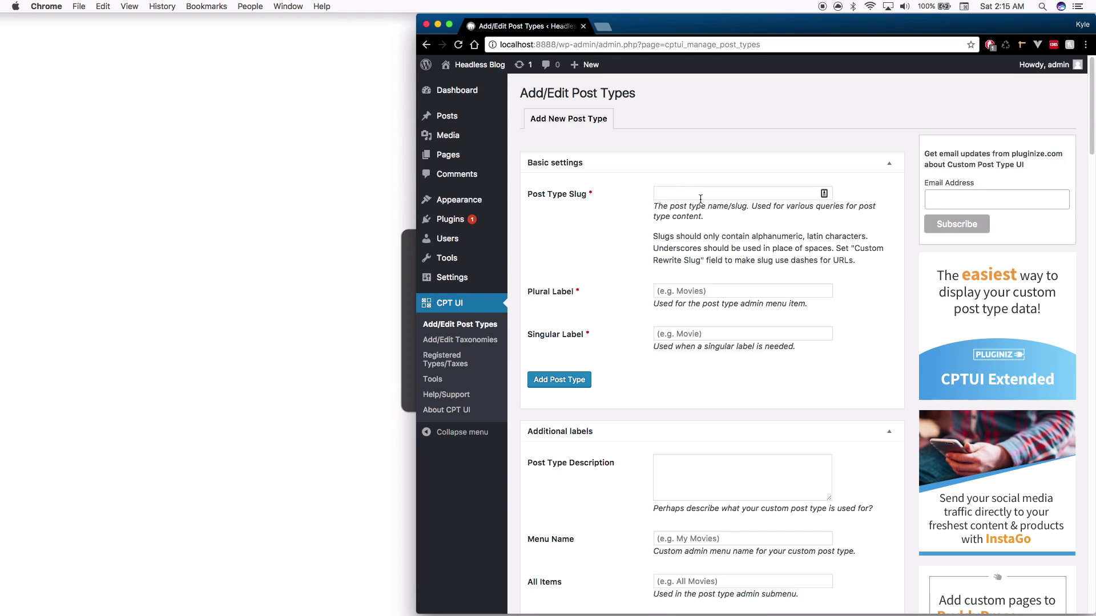
click(690, 195)
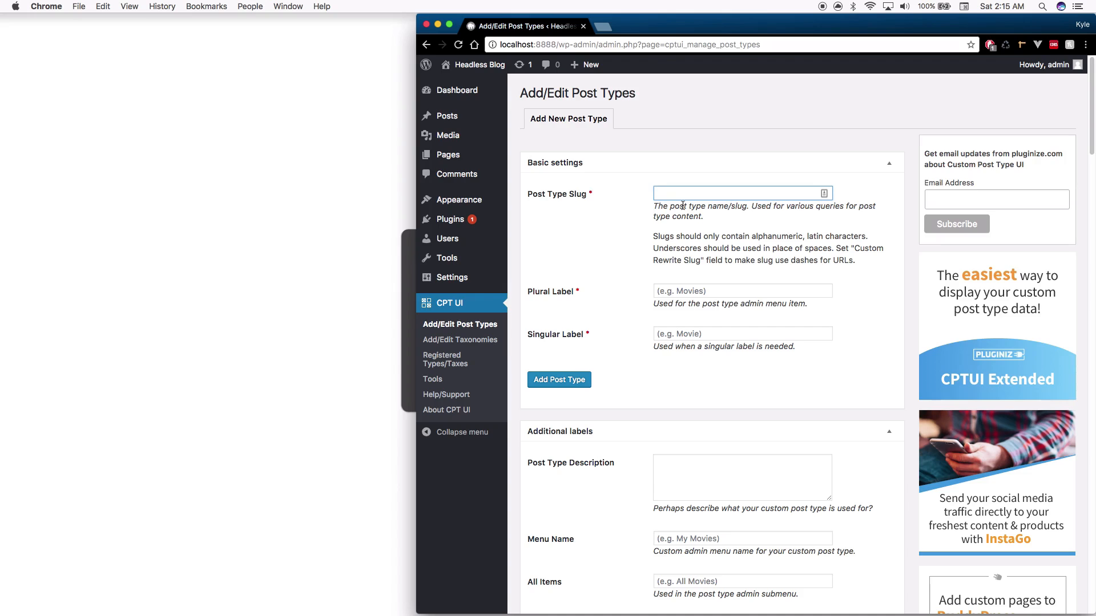
text(projec)
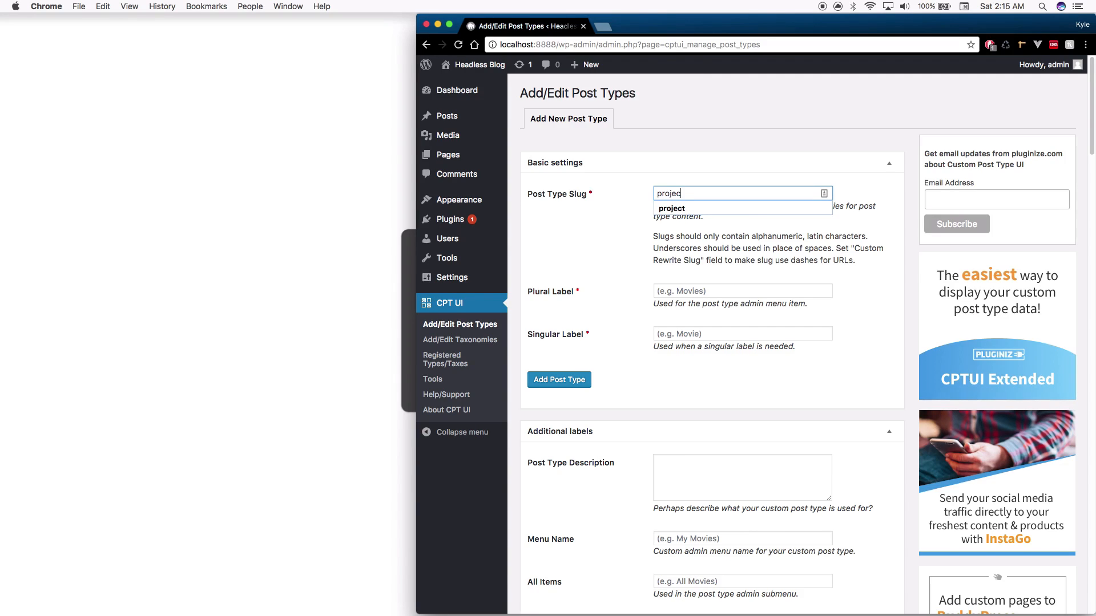
text(ts)
click(726, 289)
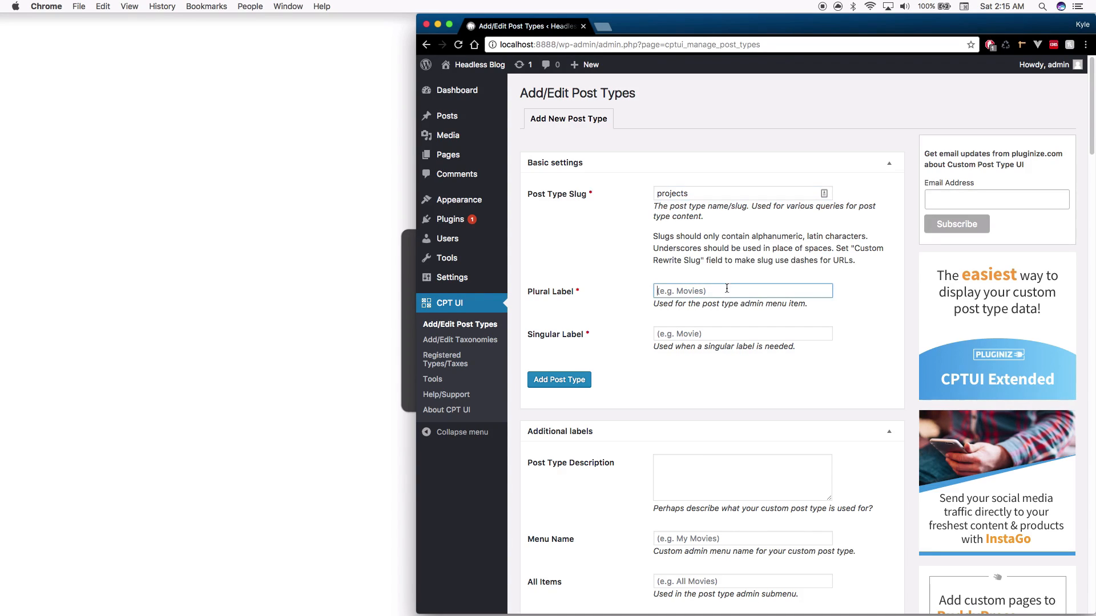
text(Projects)
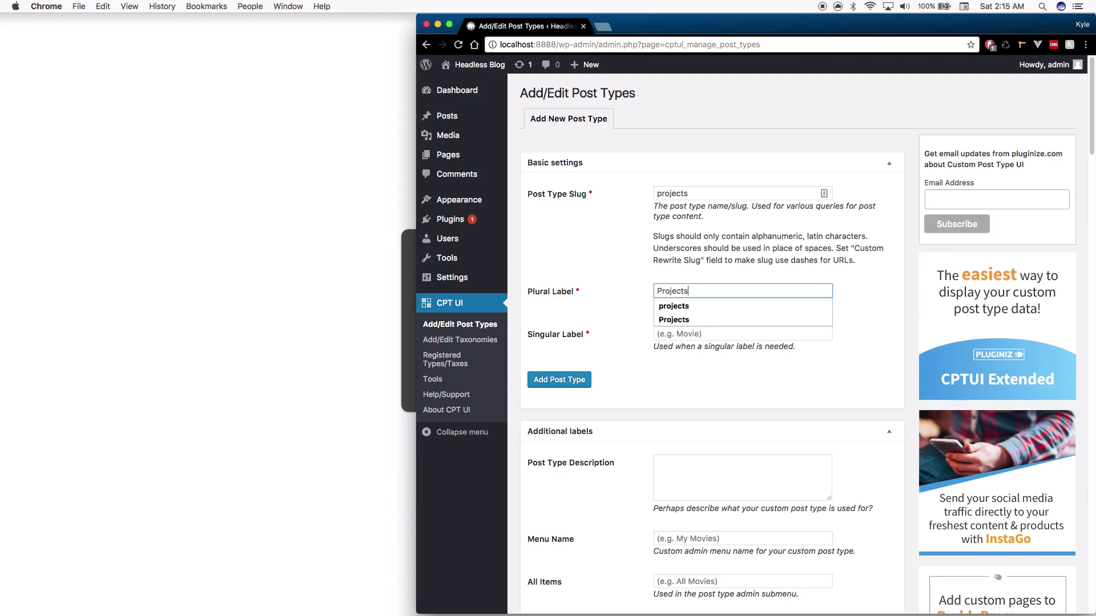
key(Tab)
text(Pro)
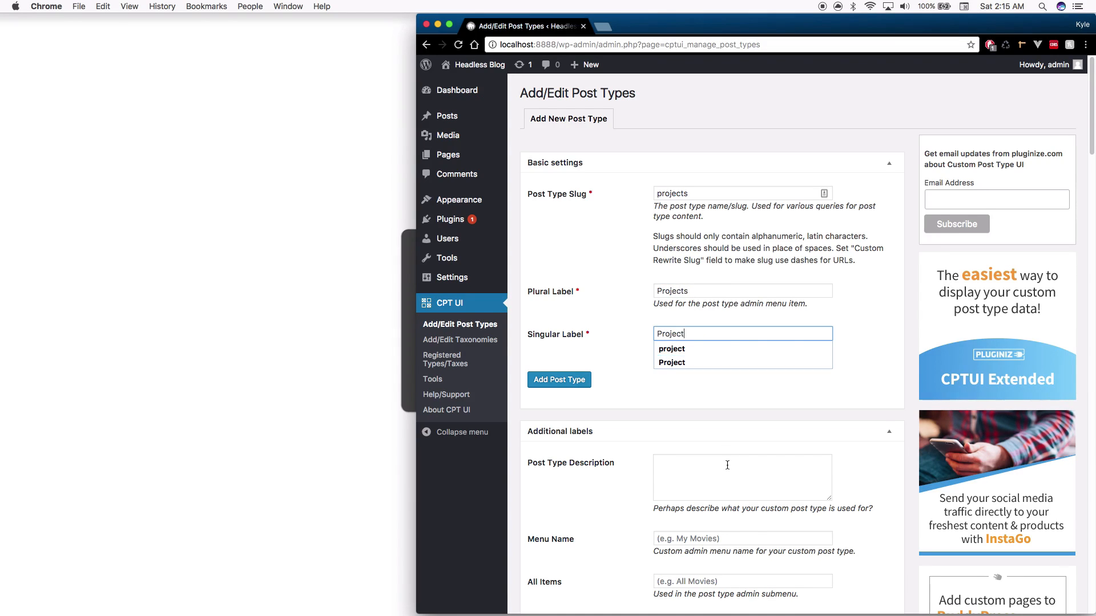
text(ject)
Dismiss the autofill suggestions and scroll down the form to the Settings section
scroll(619, 351, down, 1)
click(619, 350)
scroll(628, 355, down, 6)
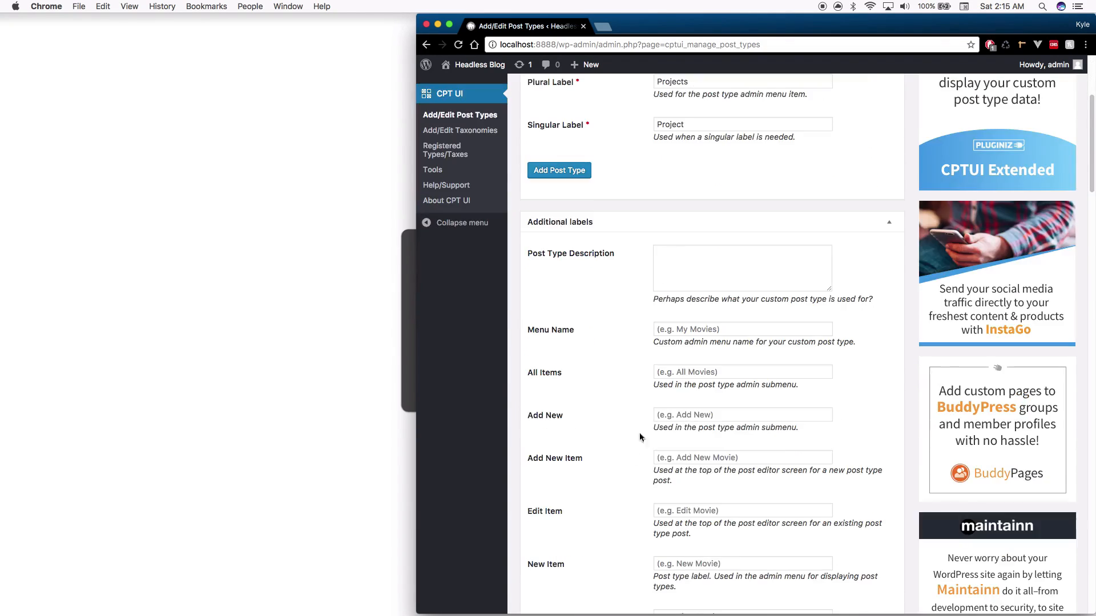
scroll(691, 326, down, 3)
scroll(679, 433, down, 9)
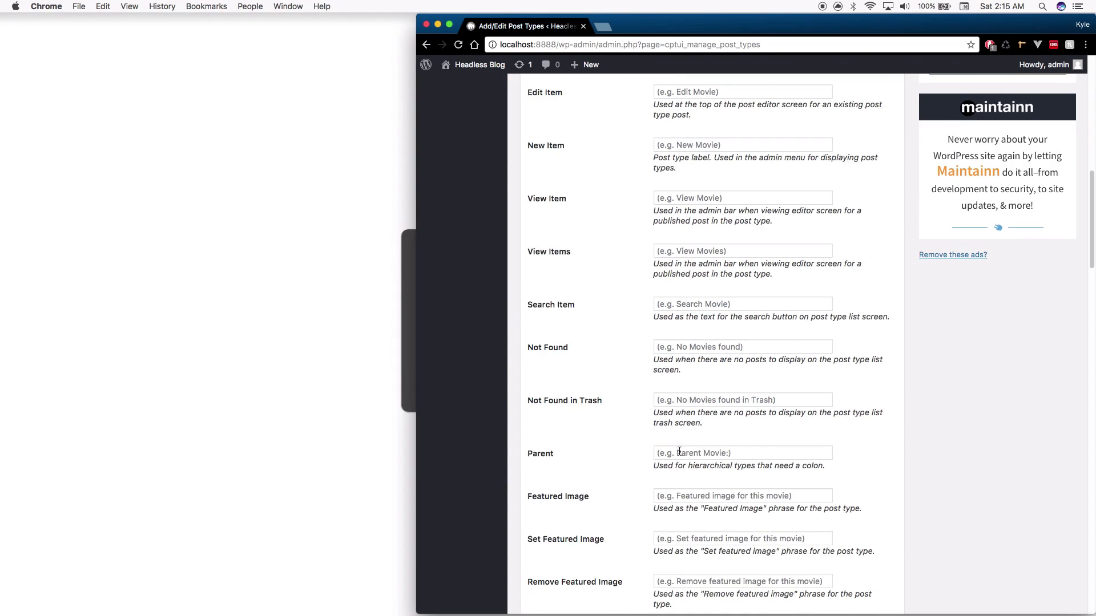
scroll(679, 451, down, 6)
scroll(471, 239, up, 4)
scroll(473, 235, up, 14)
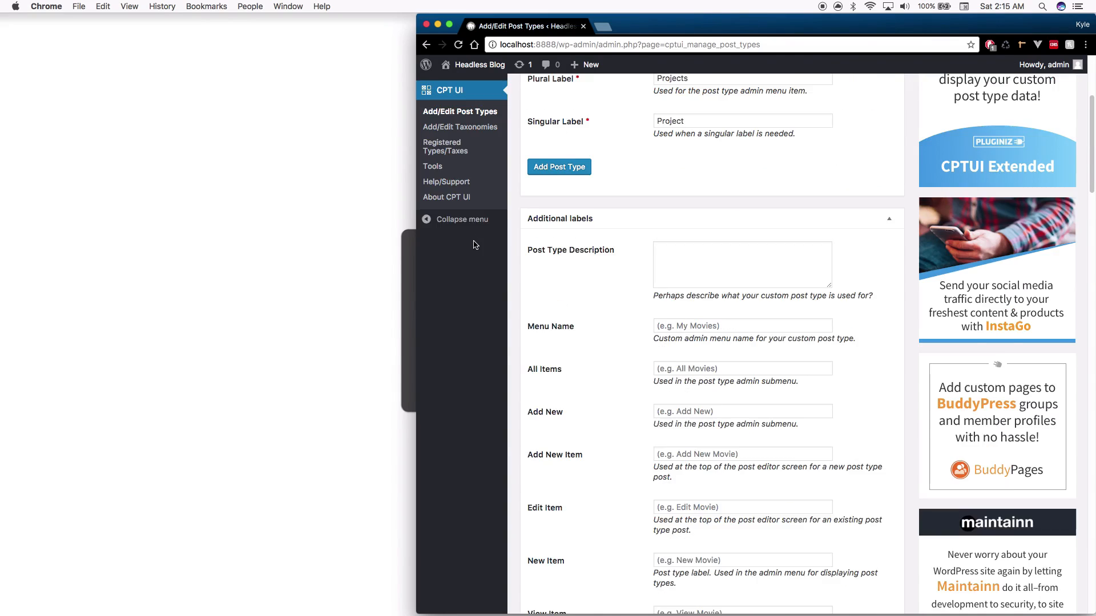
scroll(694, 368, down, 10)
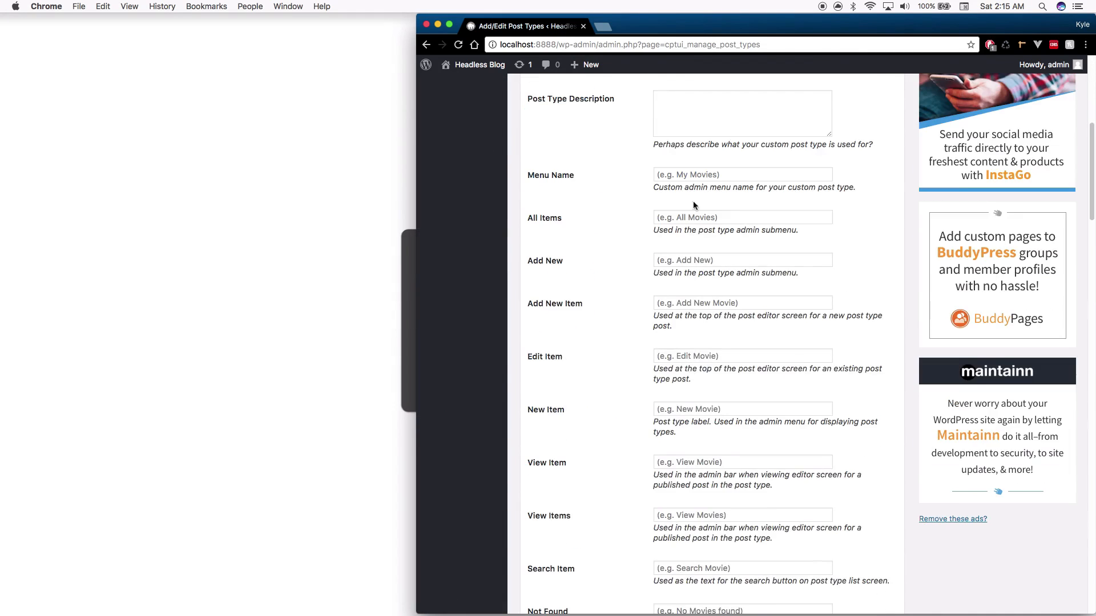
scroll(692, 337, down, 14)
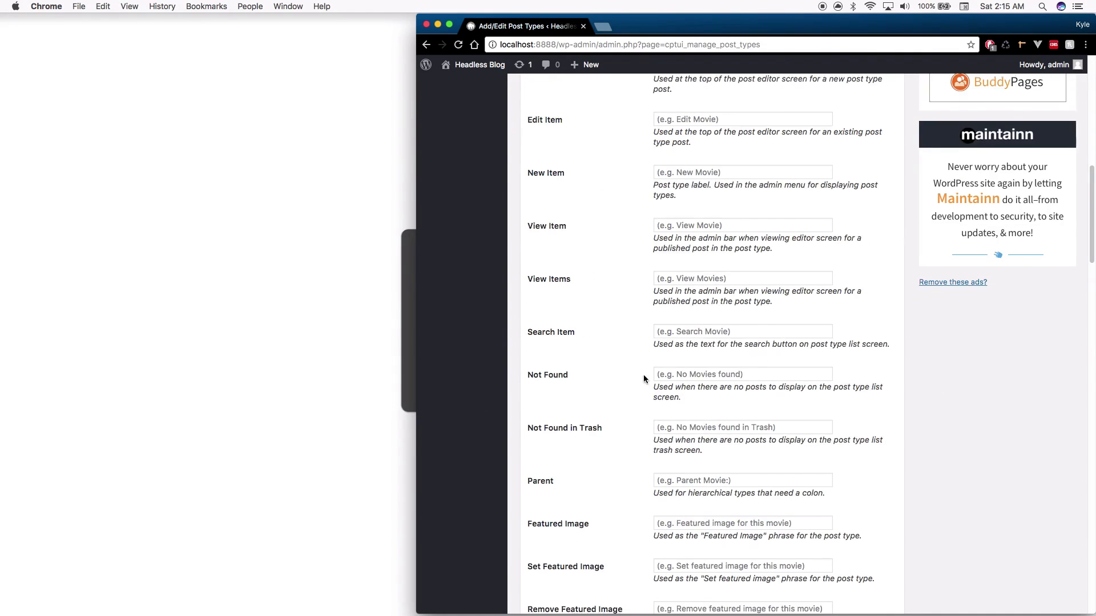
scroll(695, 392, down, 13)
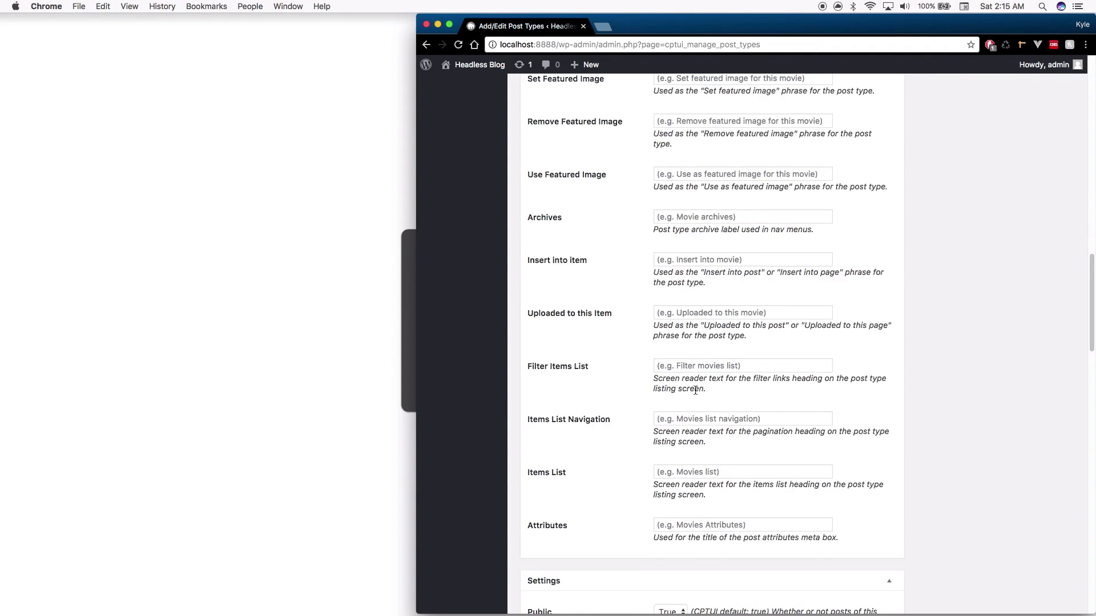
scroll(698, 398, down, 1)
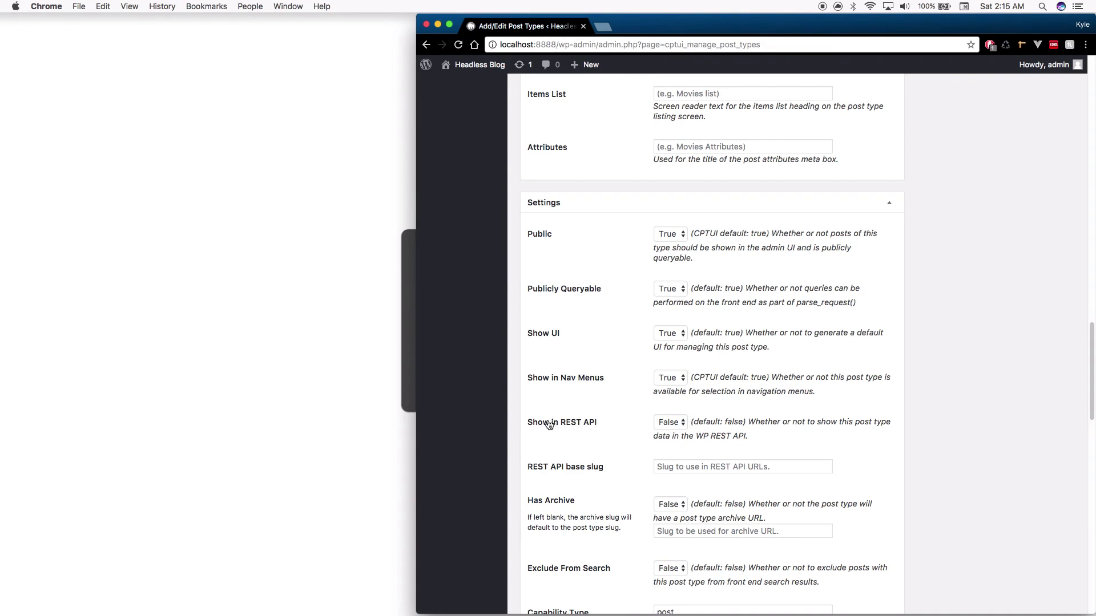
Set Show in REST API to True and the REST API base slug to 'projects'
click(670, 423)
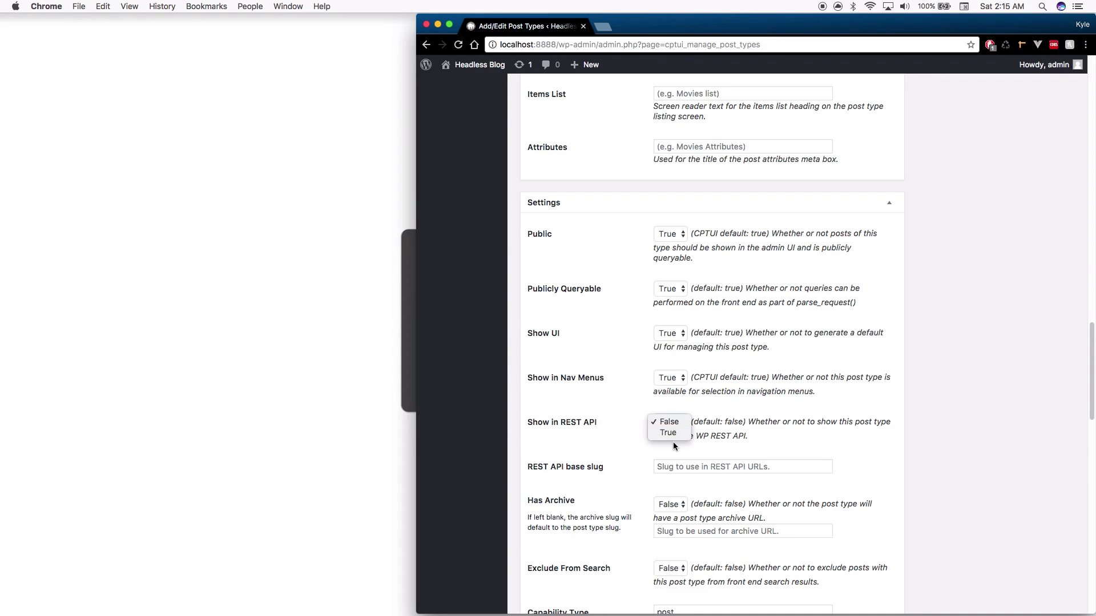
click(669, 433)
scroll(654, 448, down, 1)
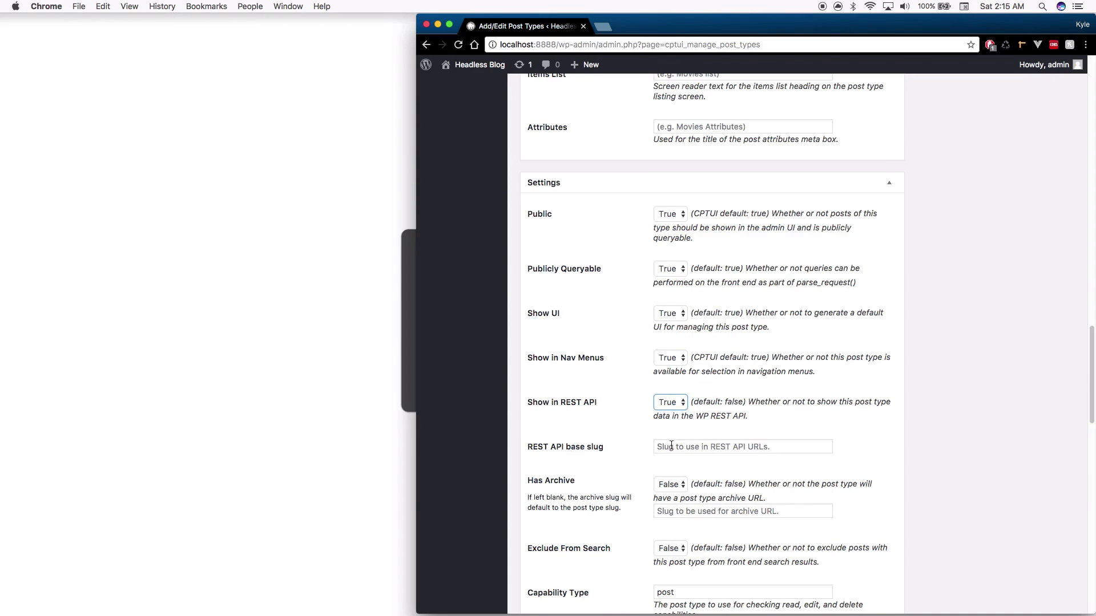
click(773, 446)
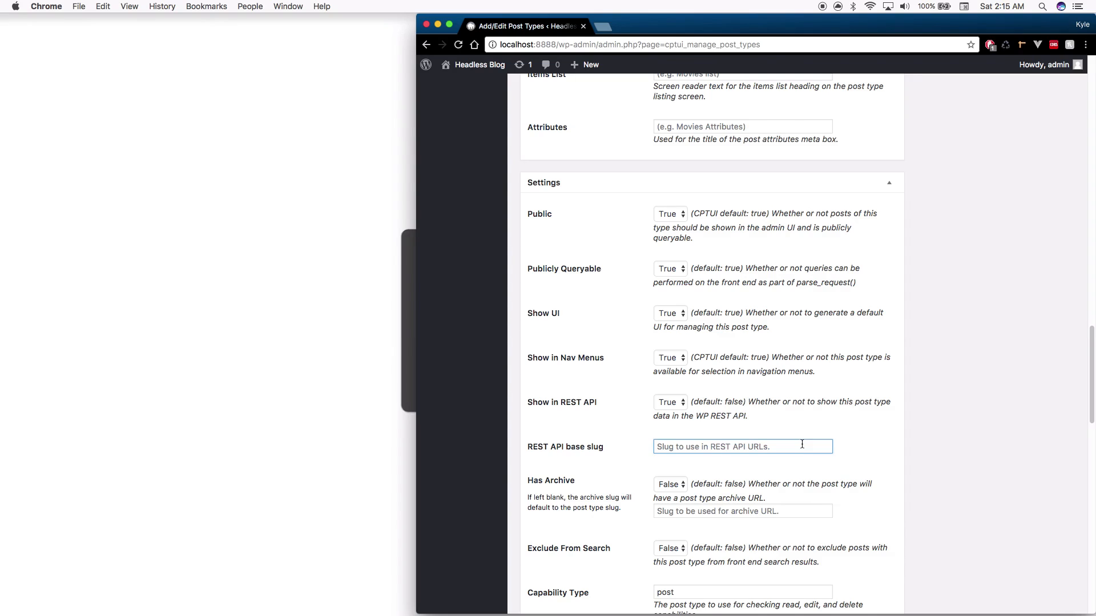
text(projects)
scroll(788, 566, down, 1)
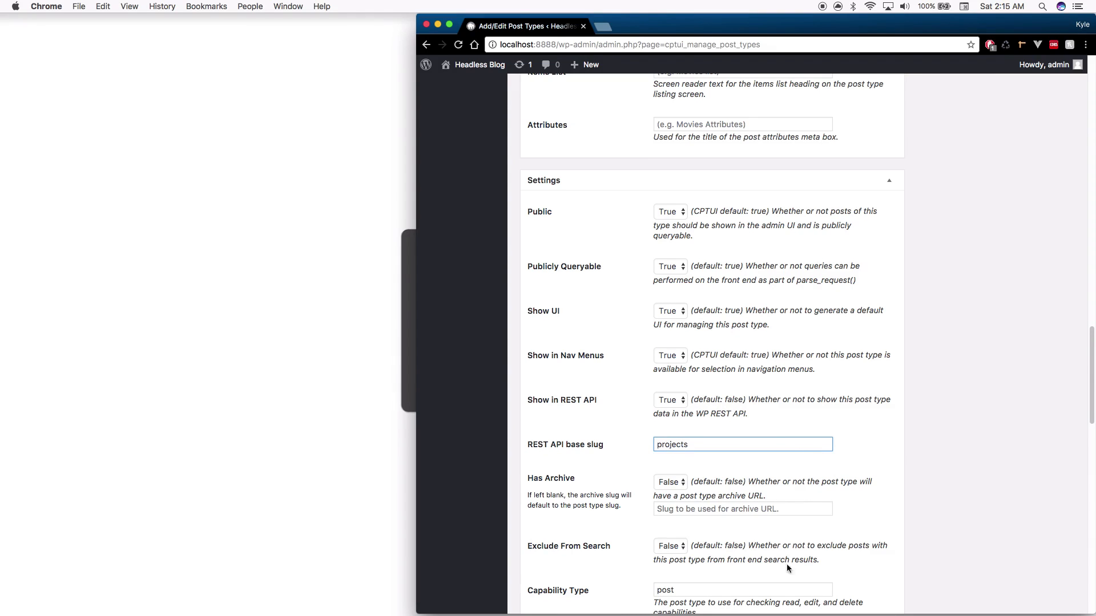
click(874, 471)
Search the page for 'rest', then save it as a new post type
key(super+f)
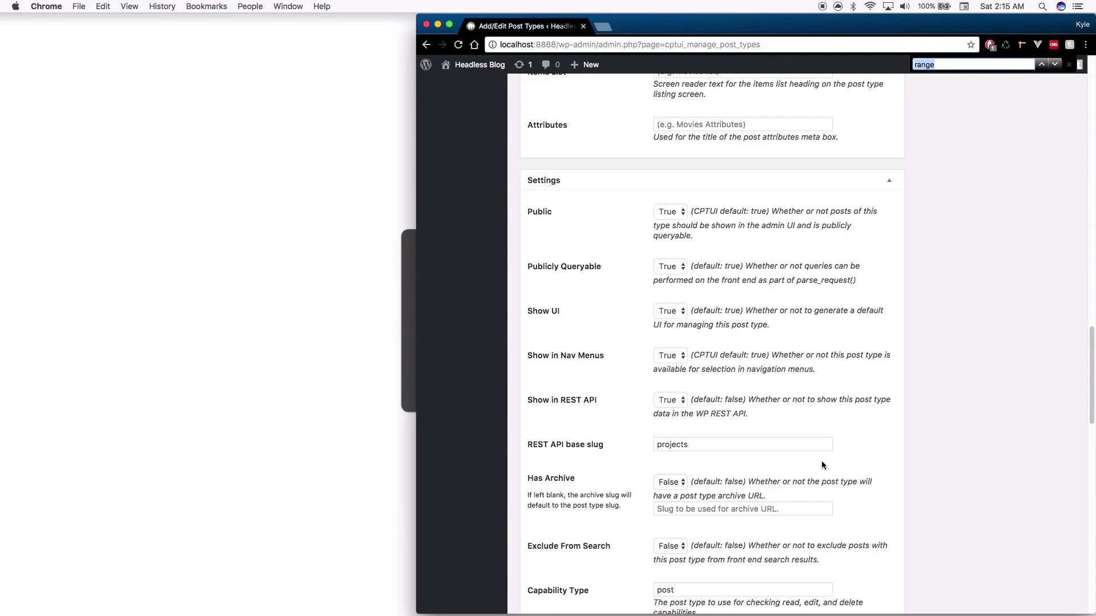
text(rest)
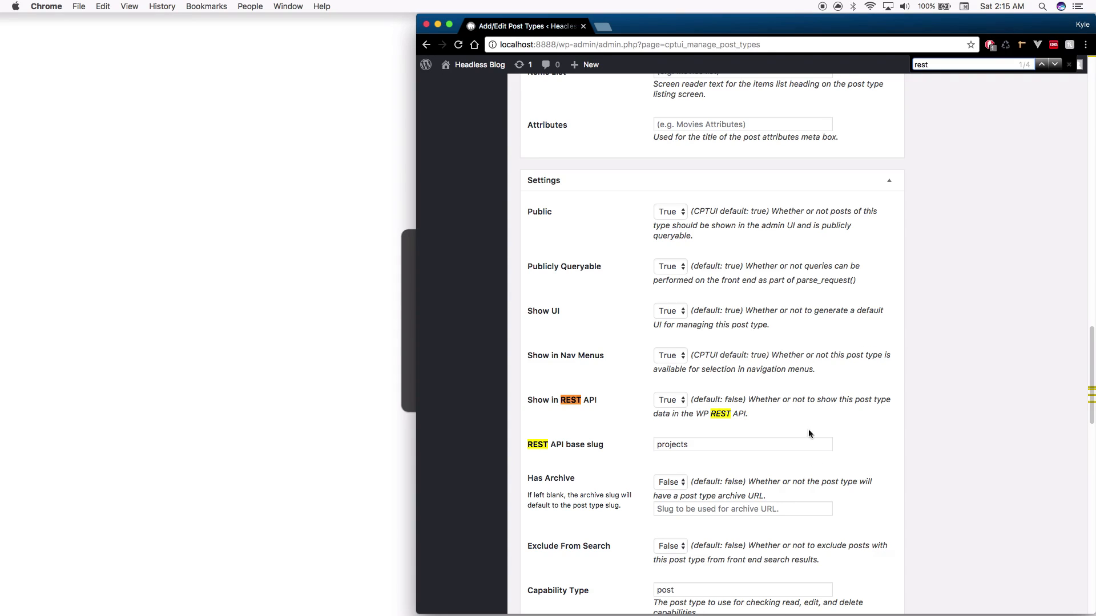
key(Escape)
scroll(778, 392, down, 1)
scroll(778, 392, down, 20)
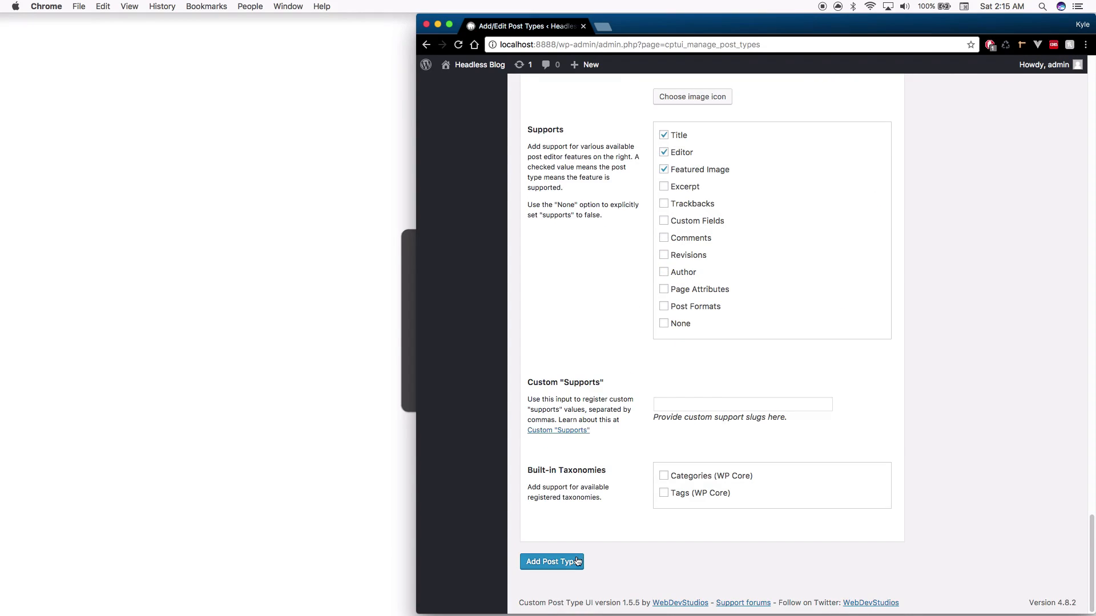
click(576, 571)
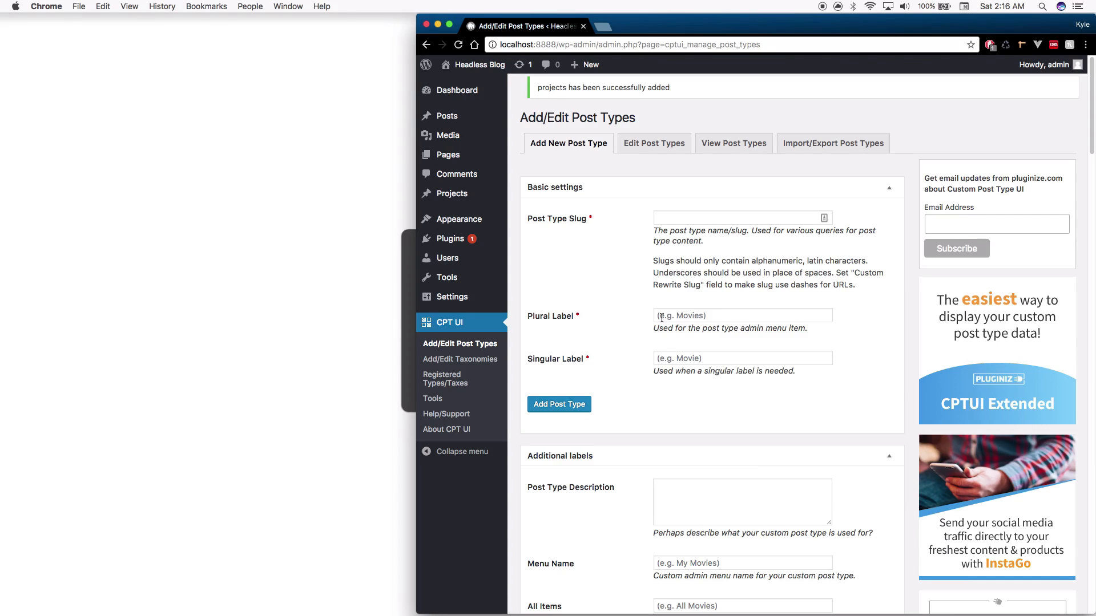
Create a Projects entry titled 'Web Dev Profesh' with body 'This is my YouTube channel.' and publish it
click(454, 193)
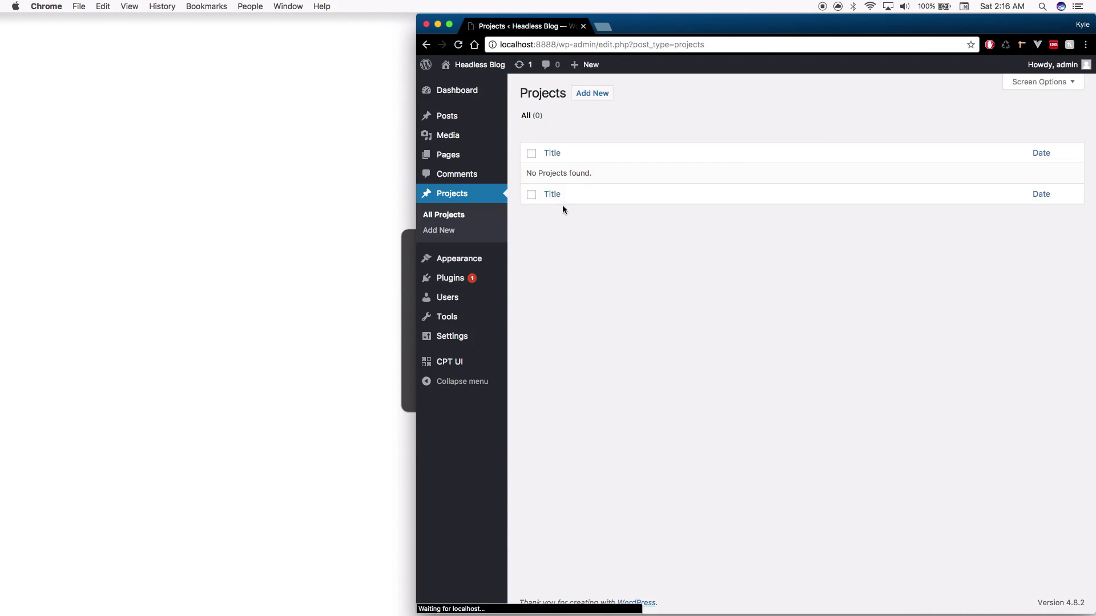
click(593, 96)
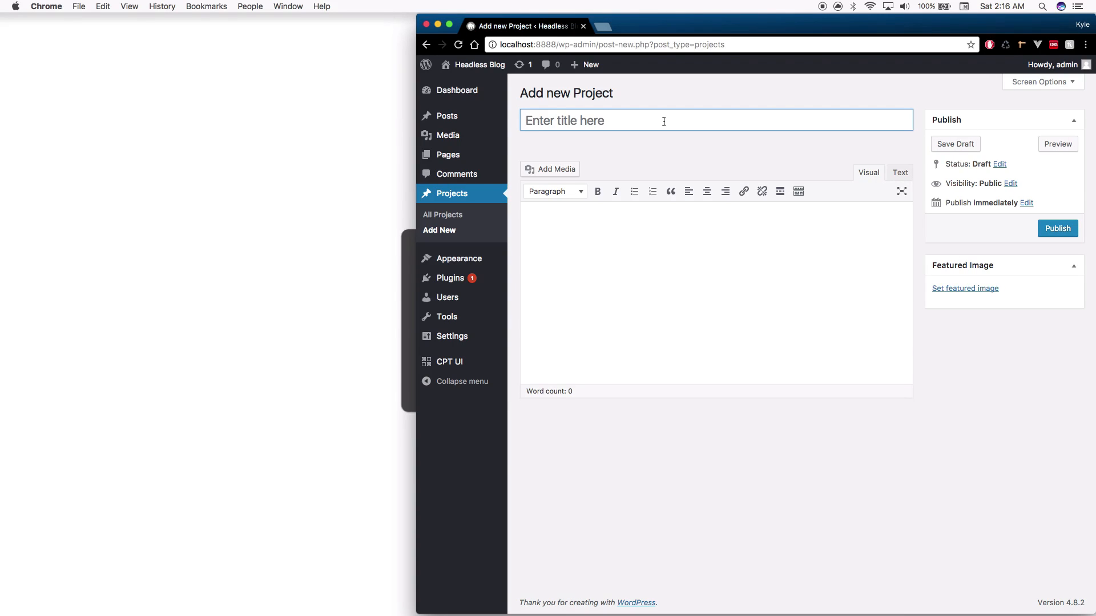
text(Web Dev Profesh)
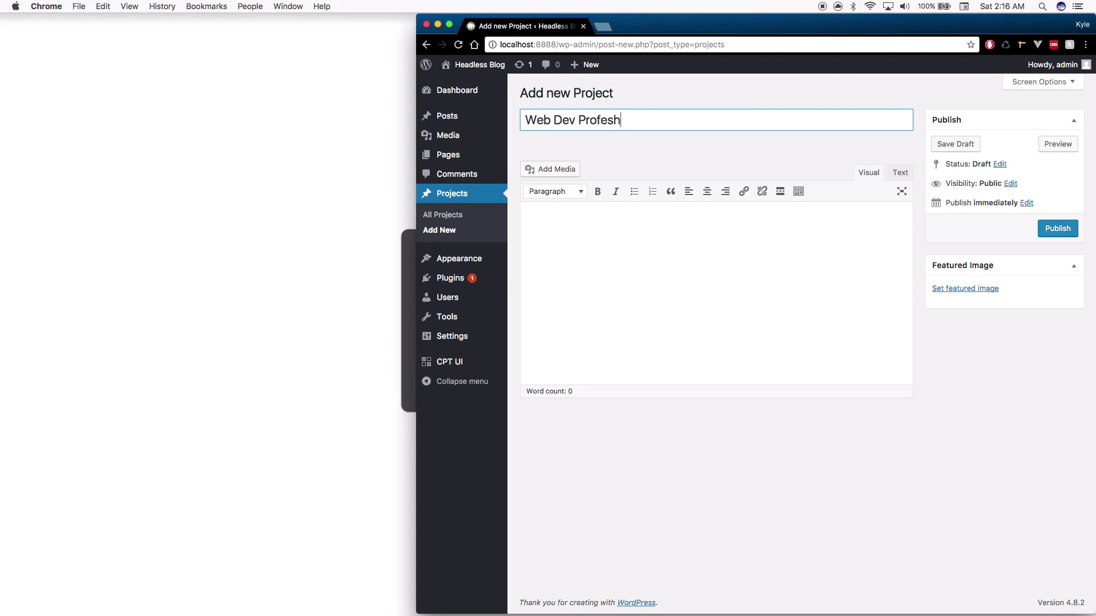
click(544, 221)
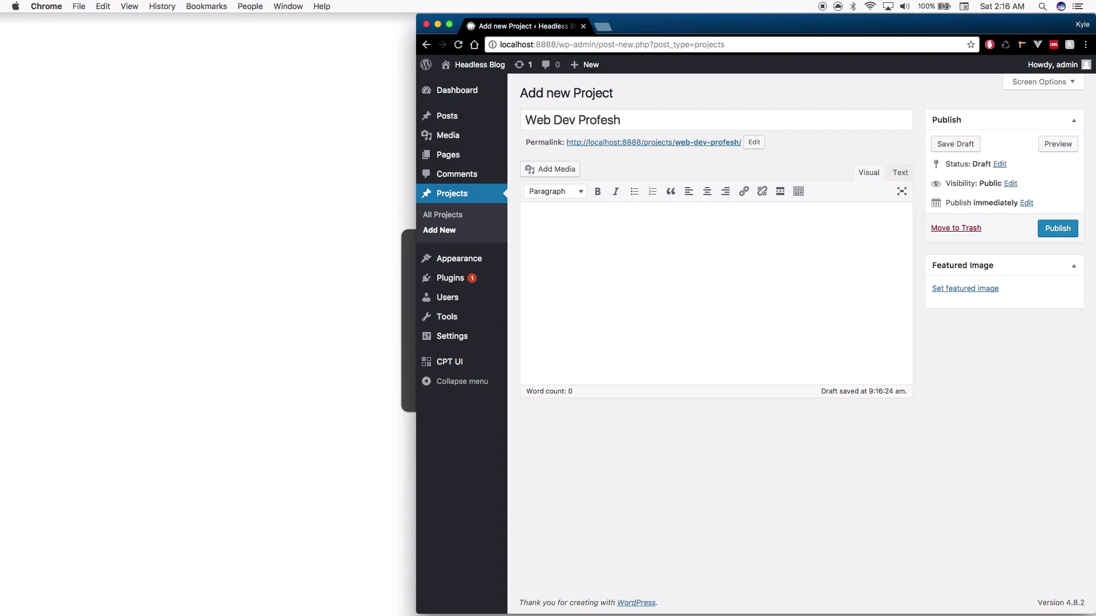
text(This is my YouTube channel.)
click(1065, 234)
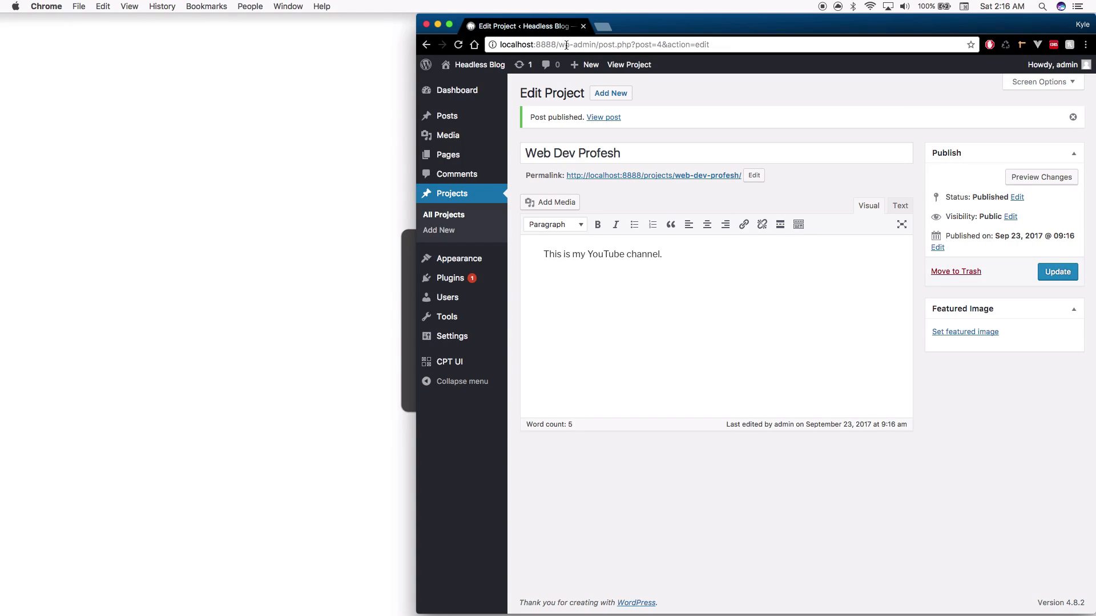
Load the localhost:8888/wp-json/wp/v2/projects endpoint in the address bar
drag(574, 45, 906, 38)
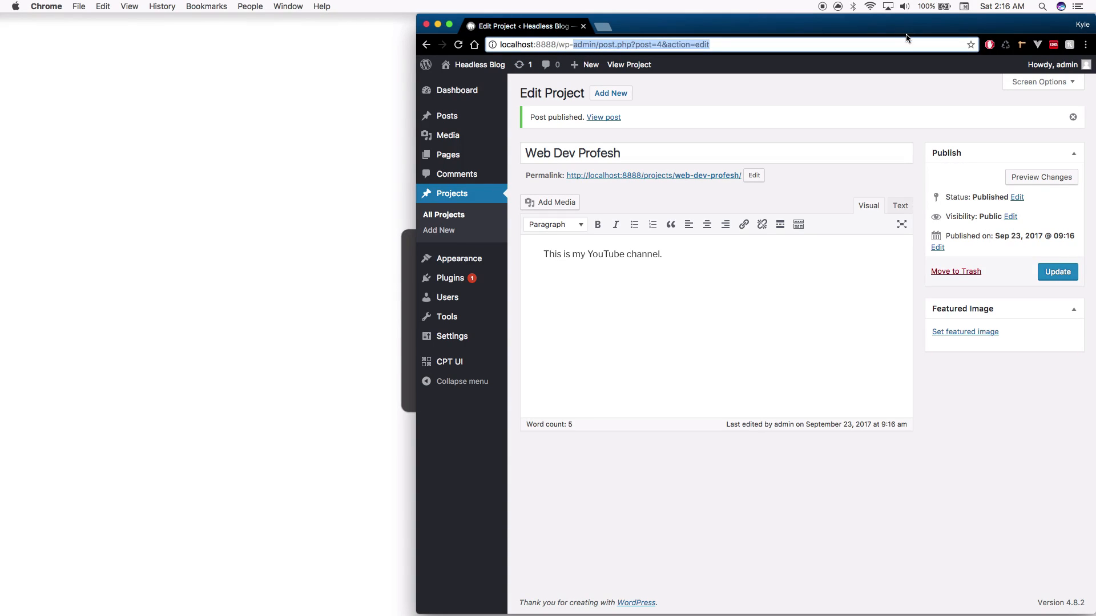
text(json)
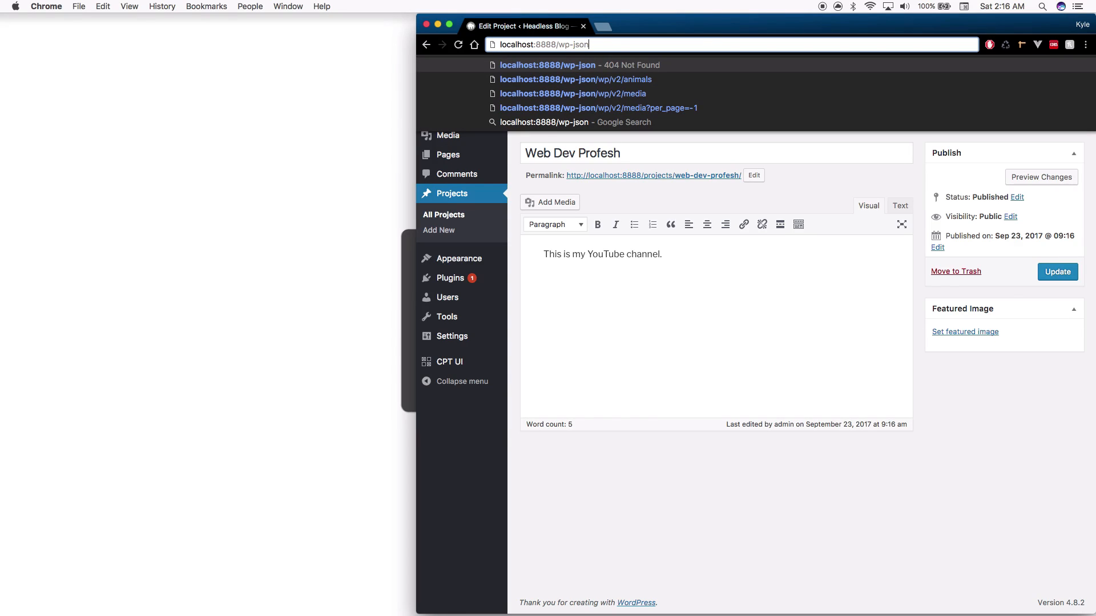
text(/)
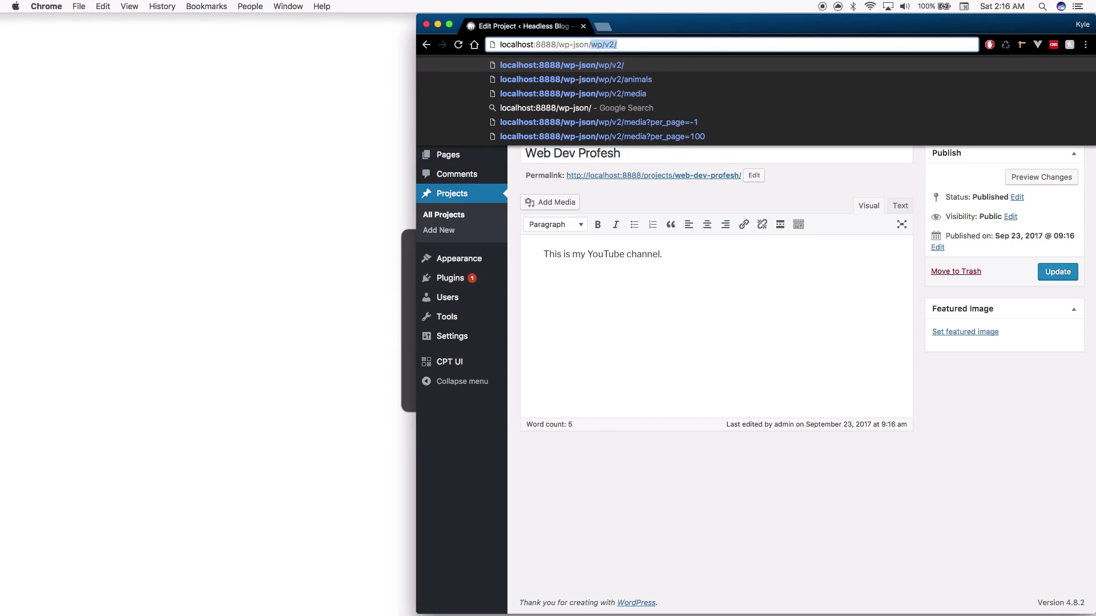
text(wp/)
text(v)
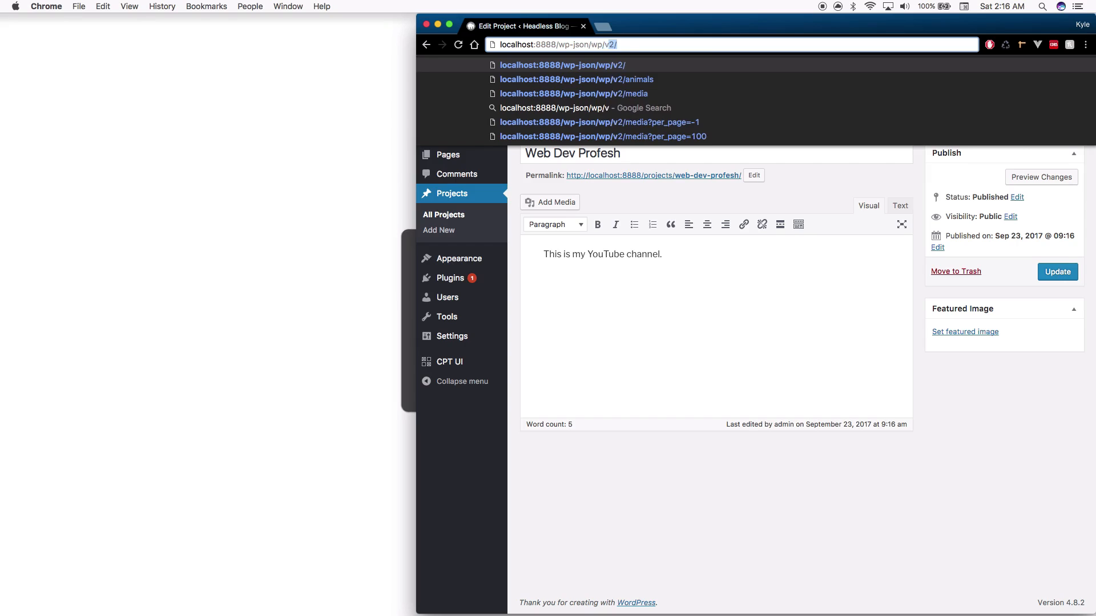
text(2/)
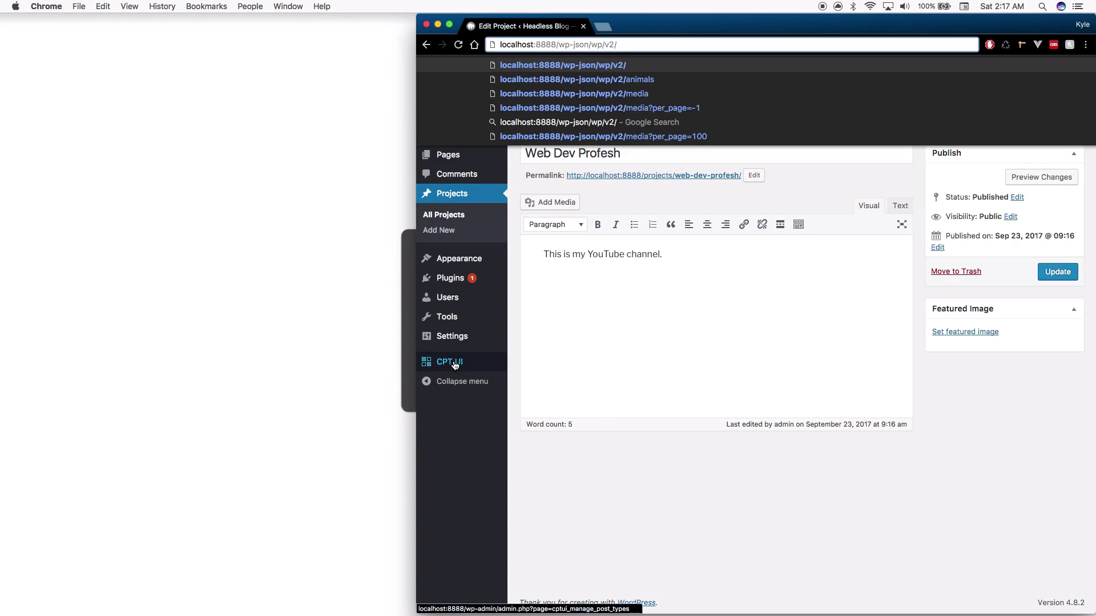
mouse_move(455, 367)
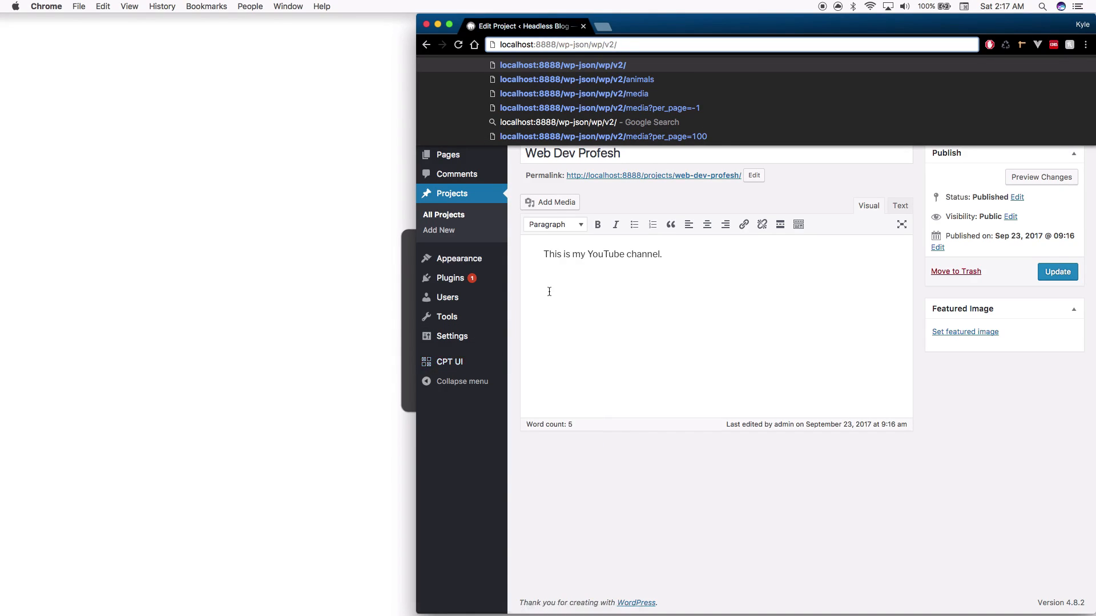
text(projects)
key(Return)
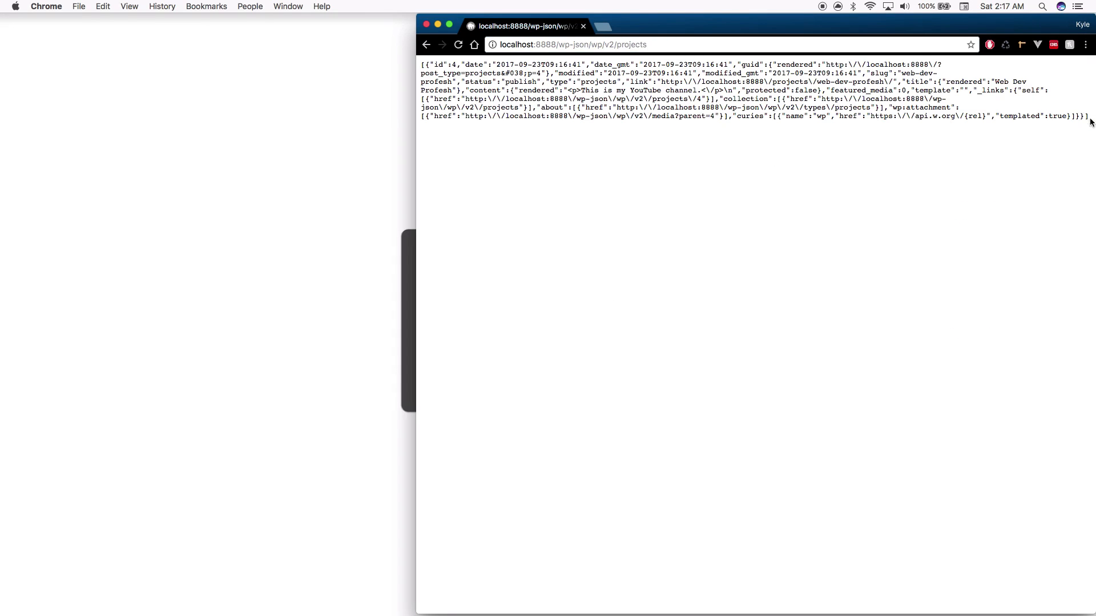
Widen the window, select all the returned JSON text, and open a new tab
mouse_move(1092, 119)
mouse_down()
mouse_move(721, 111)
mouse_move(1076, 120)
mouse_up()
drag(771, 145, 381, 67)
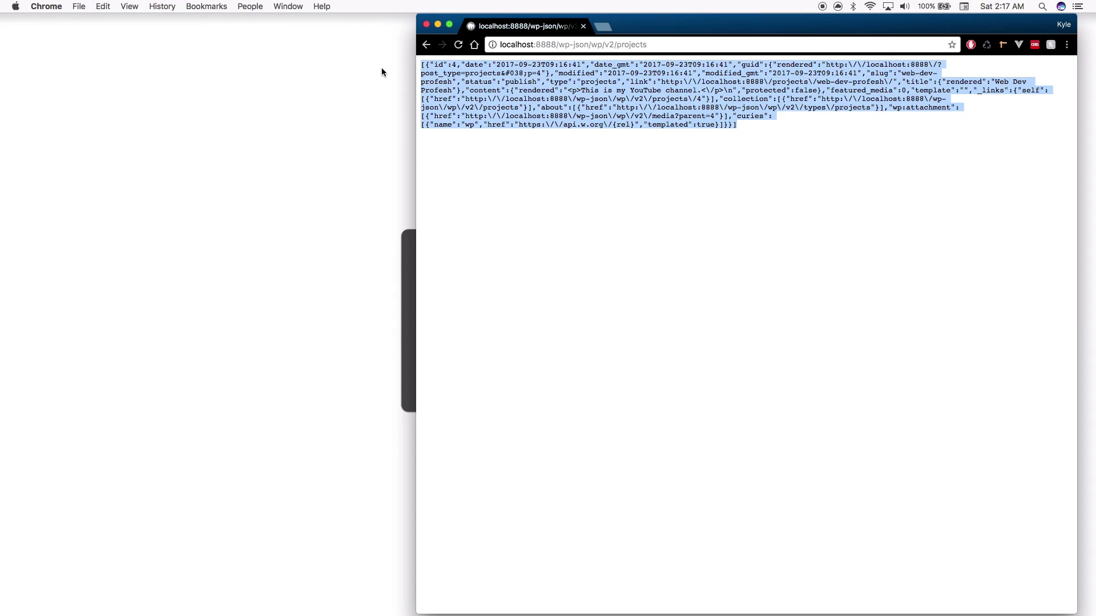
click(603, 26)
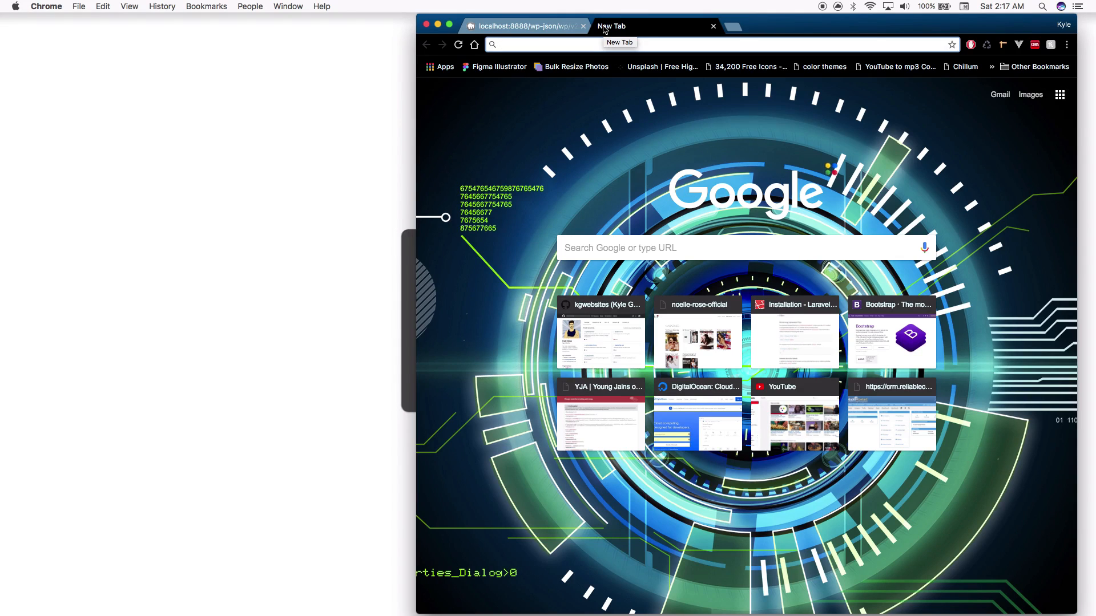
Paste the copied projects JSON into unminify.com and unminify it
text(unmi)
key(Return)
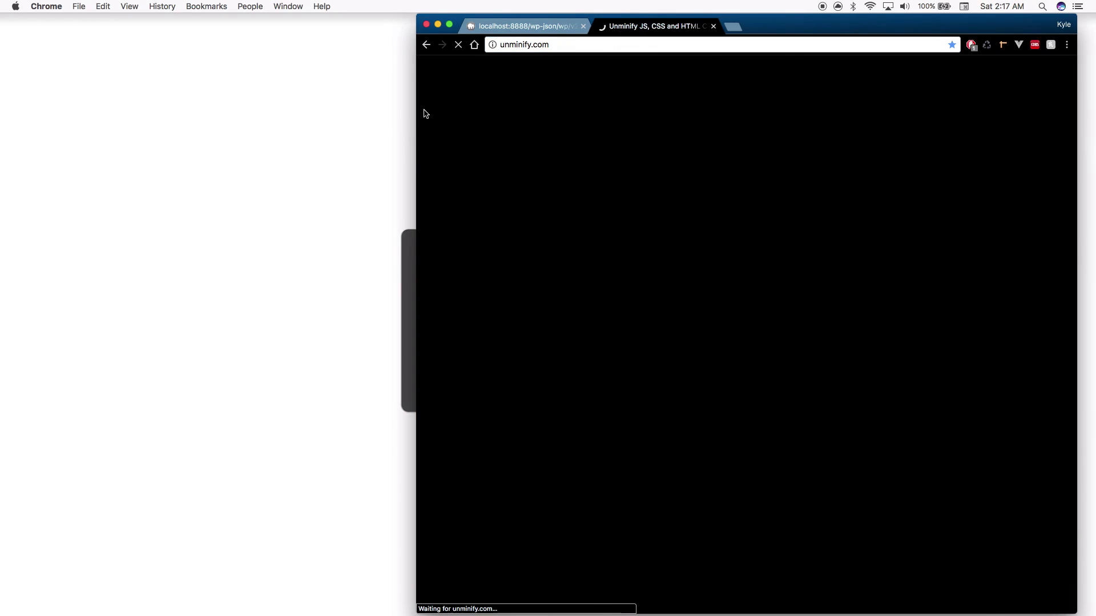
key(super+v)
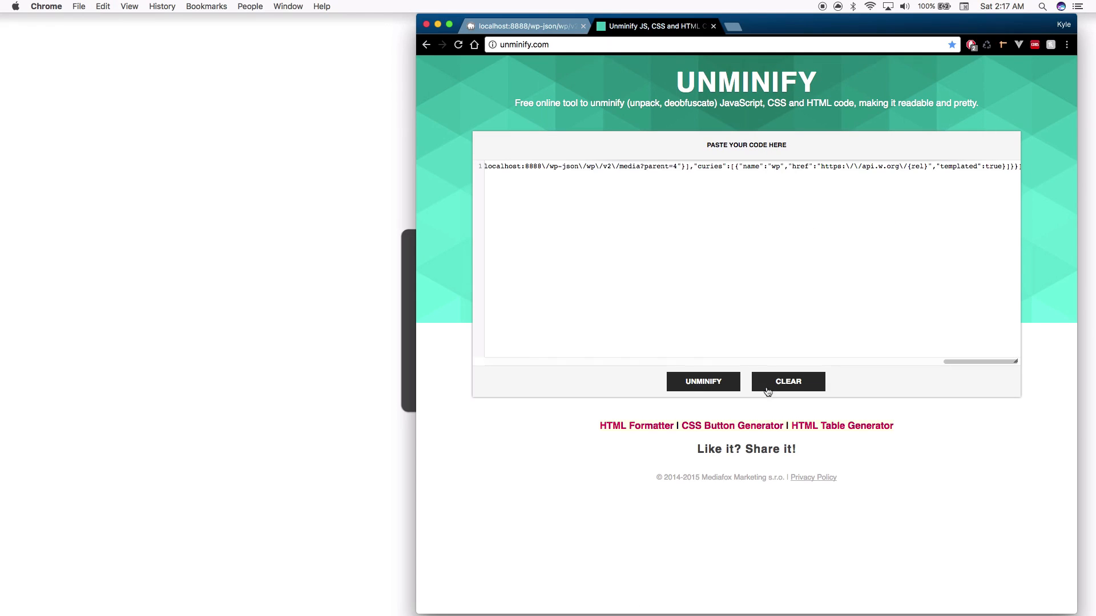
click(710, 387)
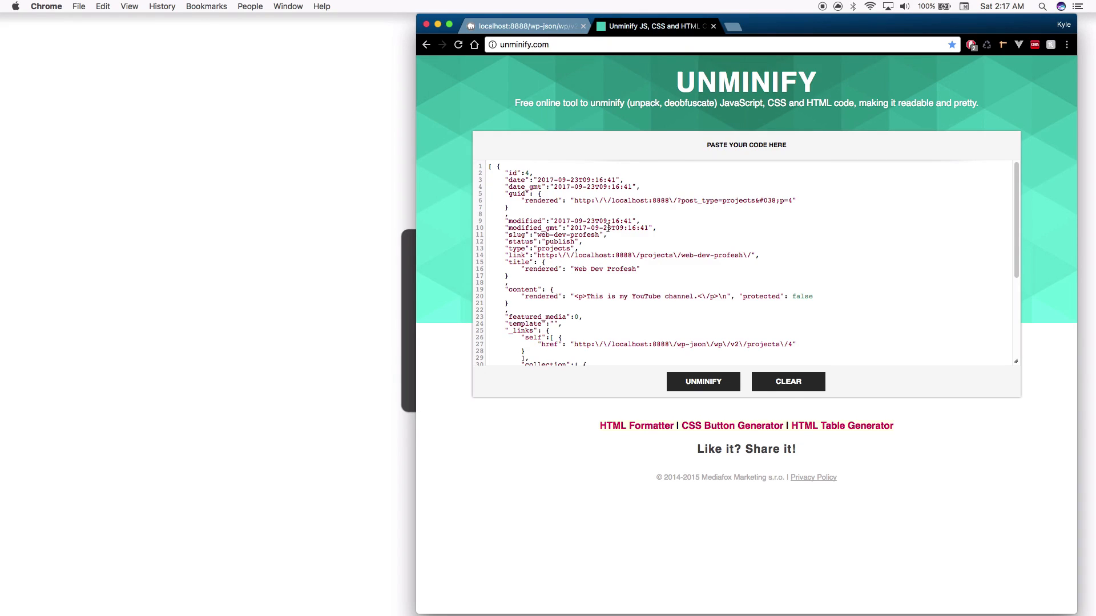
Scroll through the formatted JSON, then return to the raw JSON tab
scroll(609, 228, down, 1)
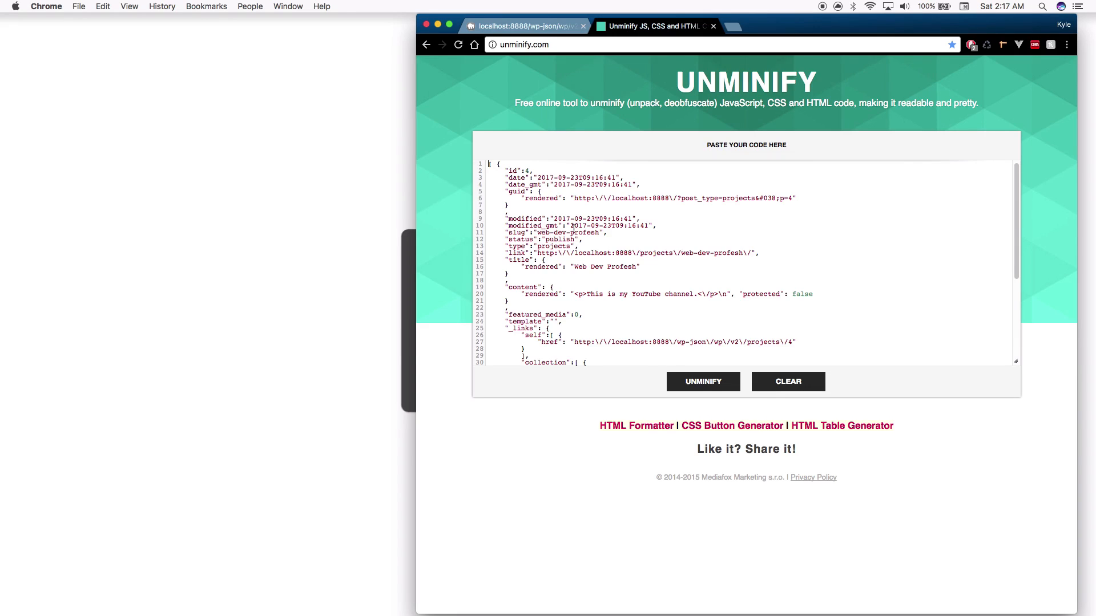
scroll(573, 229, down, 2)
scroll(580, 214, down, 2)
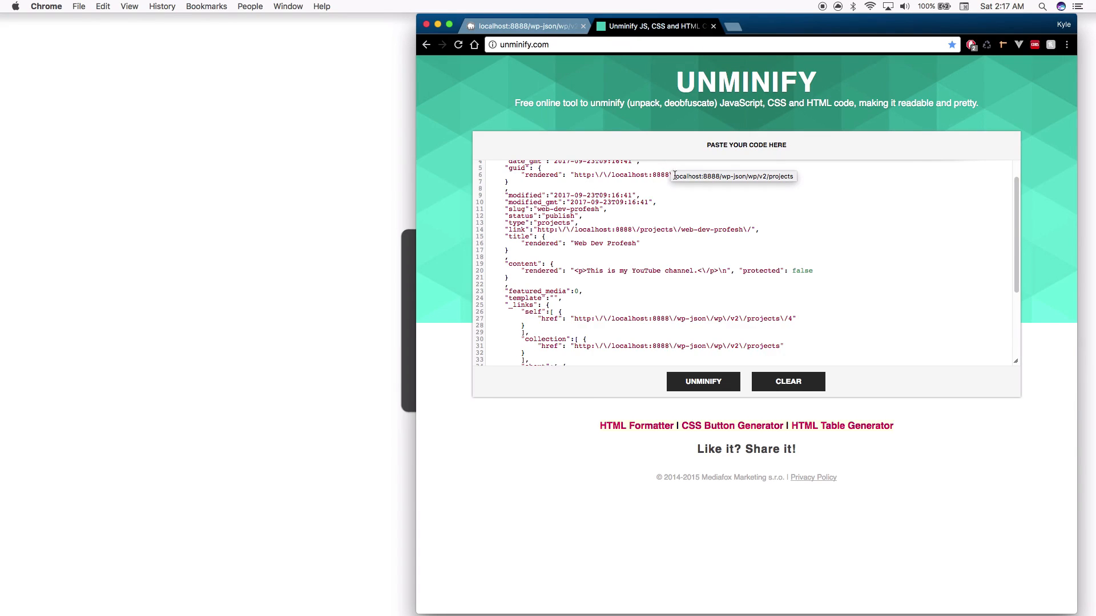
scroll(608, 279, down, 2)
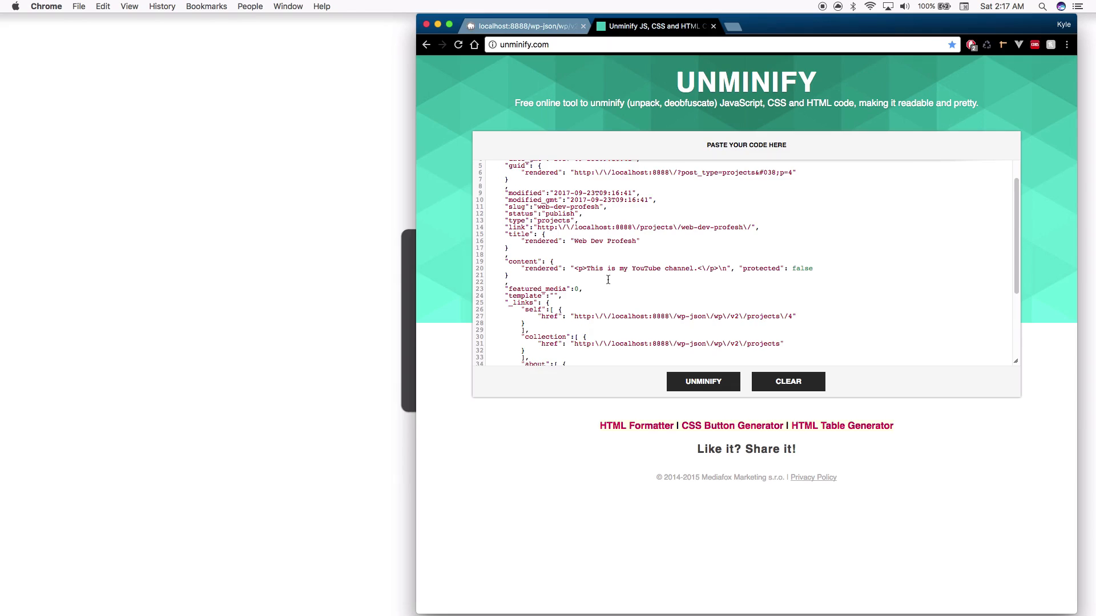
scroll(608, 280, down, 3)
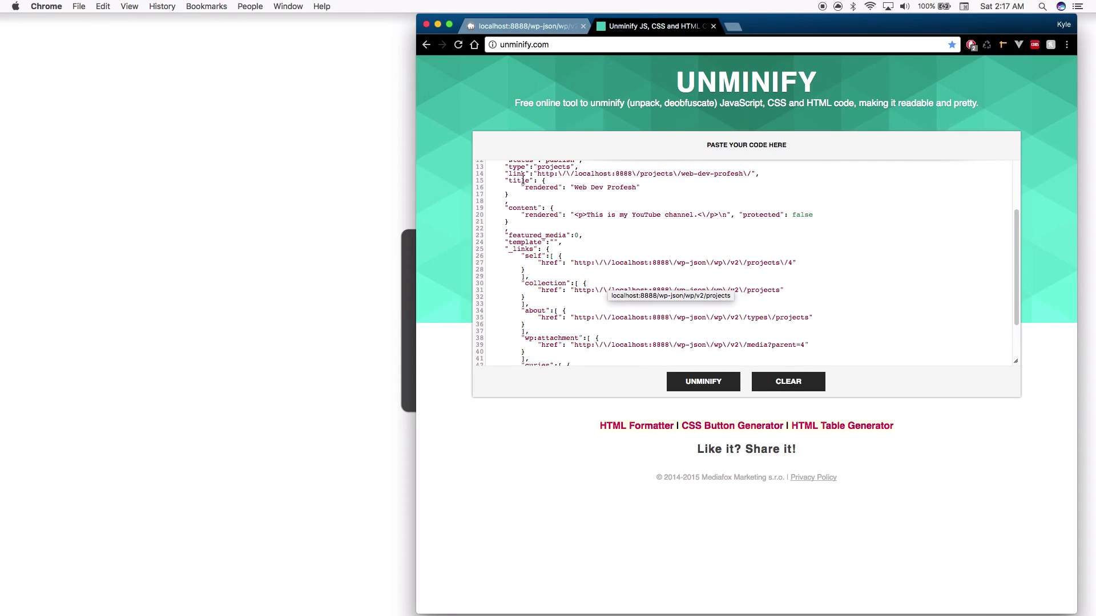
scroll(543, 187, down, 2)
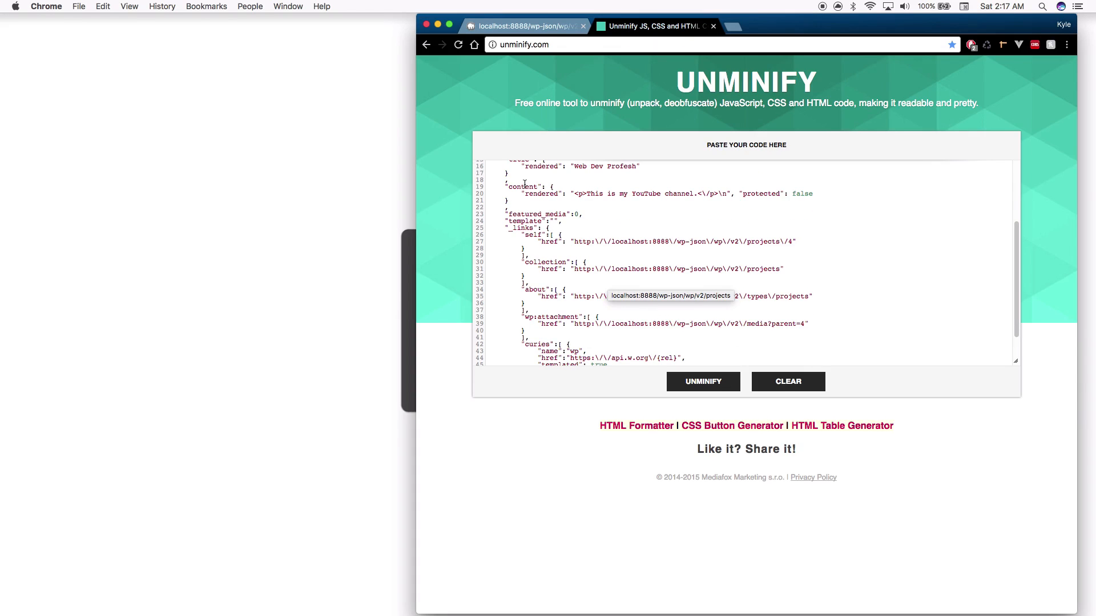
click(525, 26)
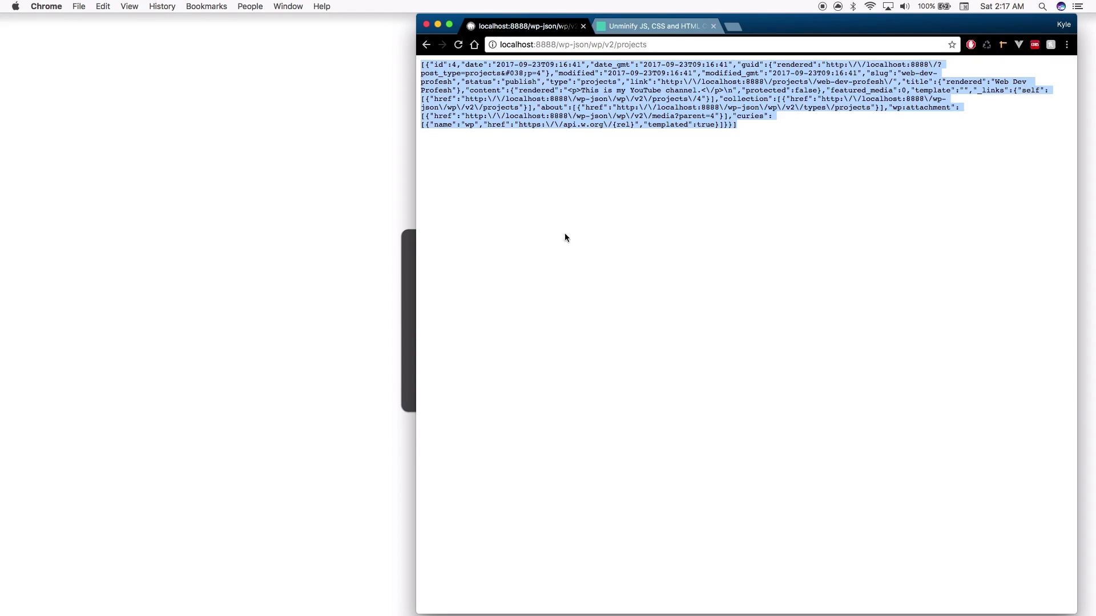
Compare the Edit Project page with the formatted JSON's rendered content and featured_media 0
click(426, 45)
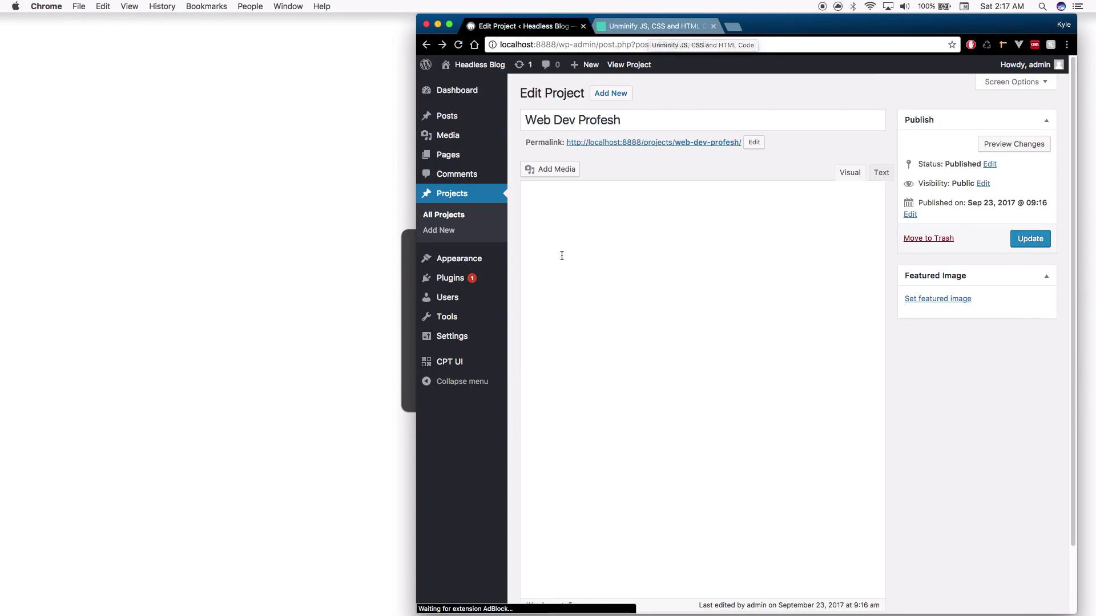
click(656, 26)
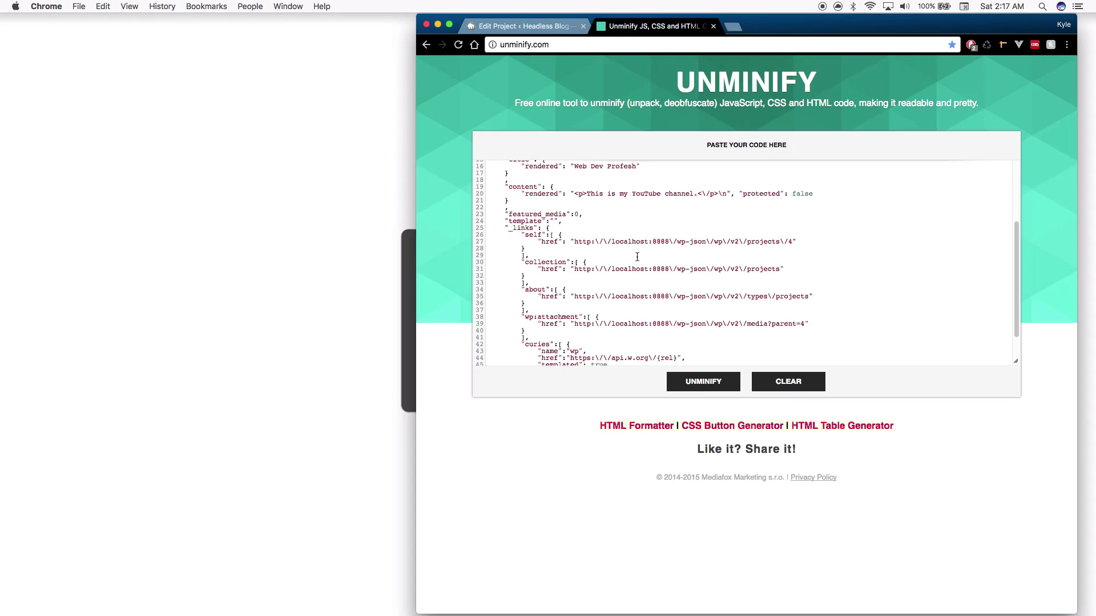
scroll(635, 249, down, 1)
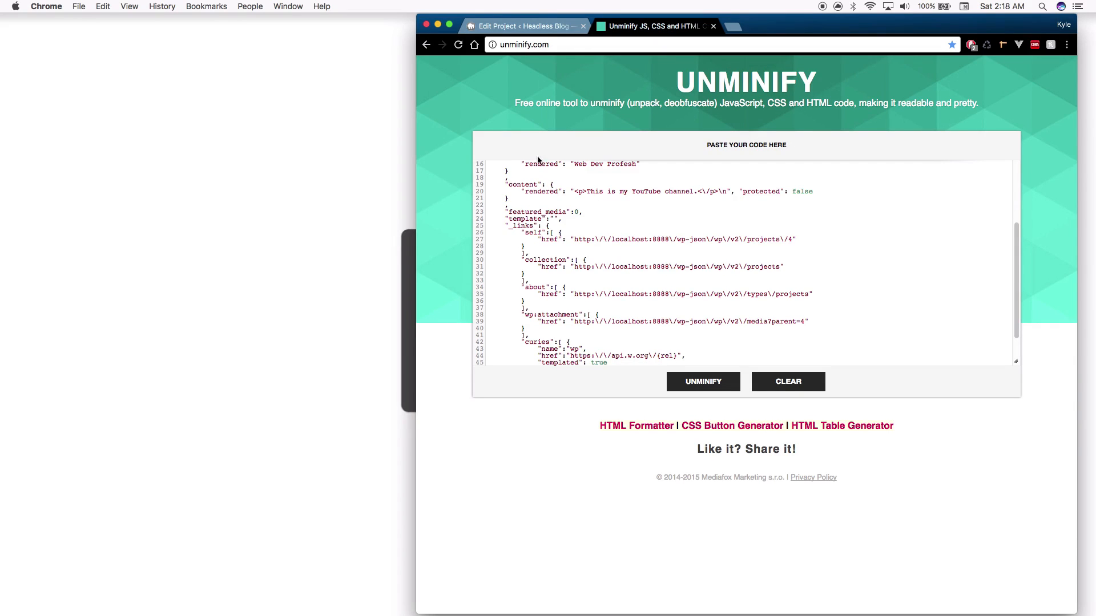
click(541, 27)
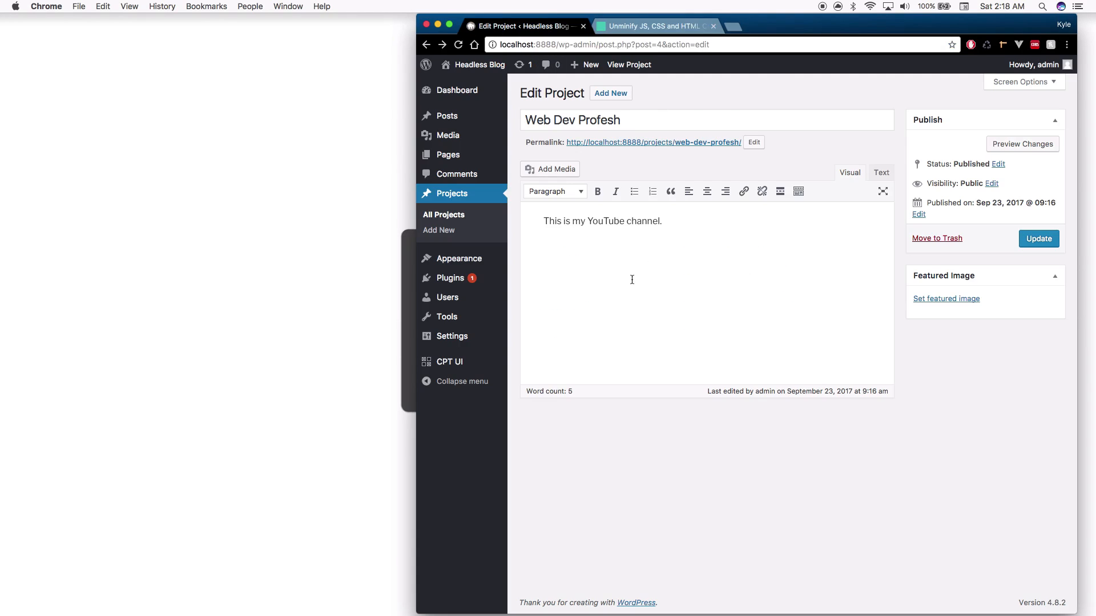
click(681, 27)
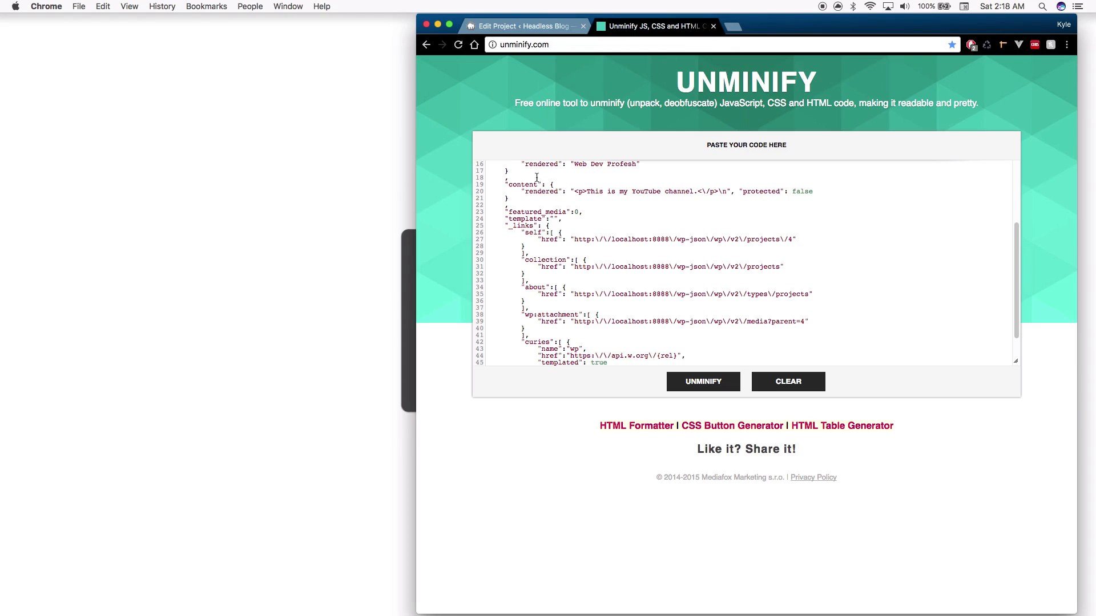
drag(575, 191, 744, 199)
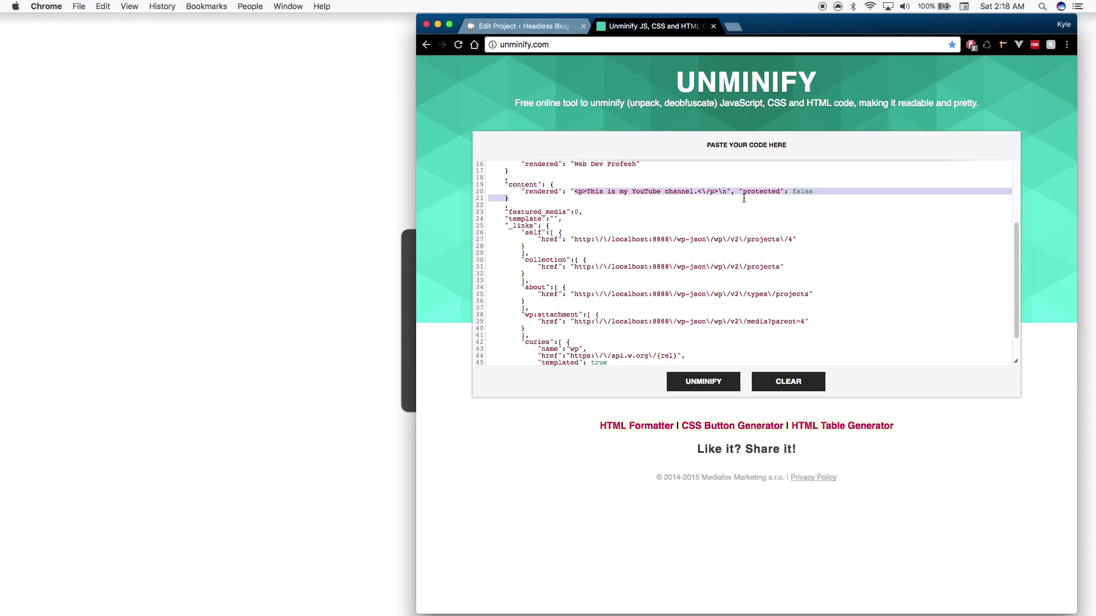
click(737, 190)
scroll(685, 220, down, 1)
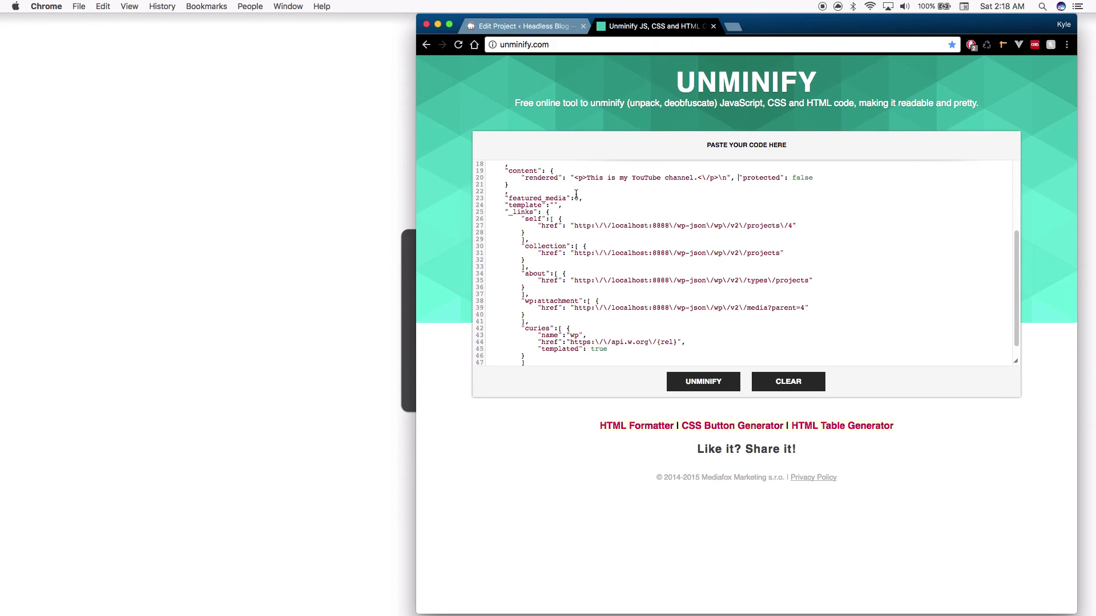
click(523, 25)
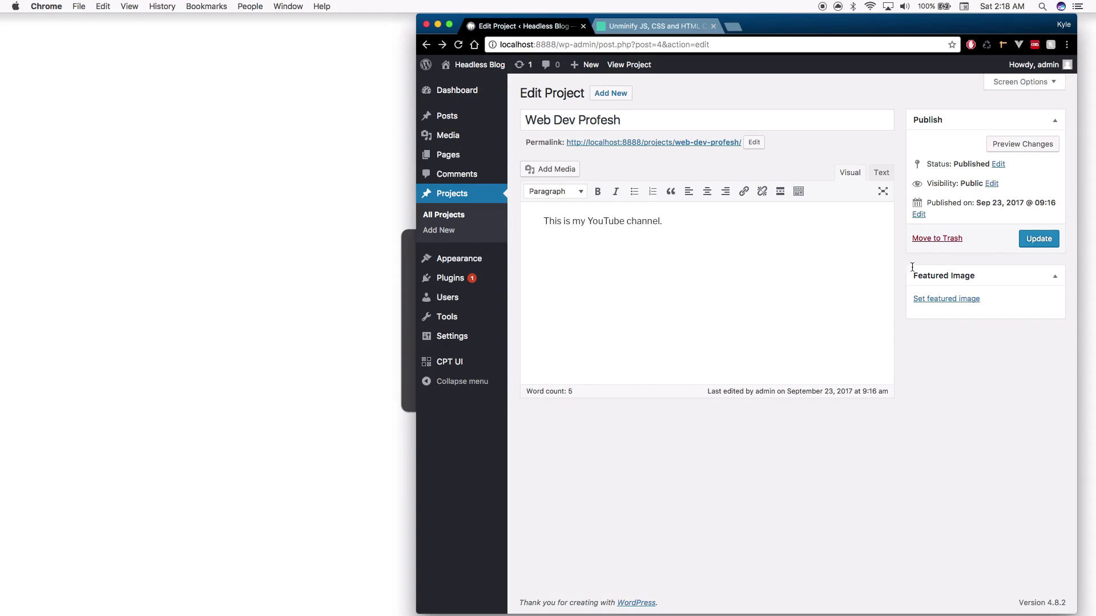
Upload logo.png as the project's featured image, update the project, and select the address's admin part
click(949, 299)
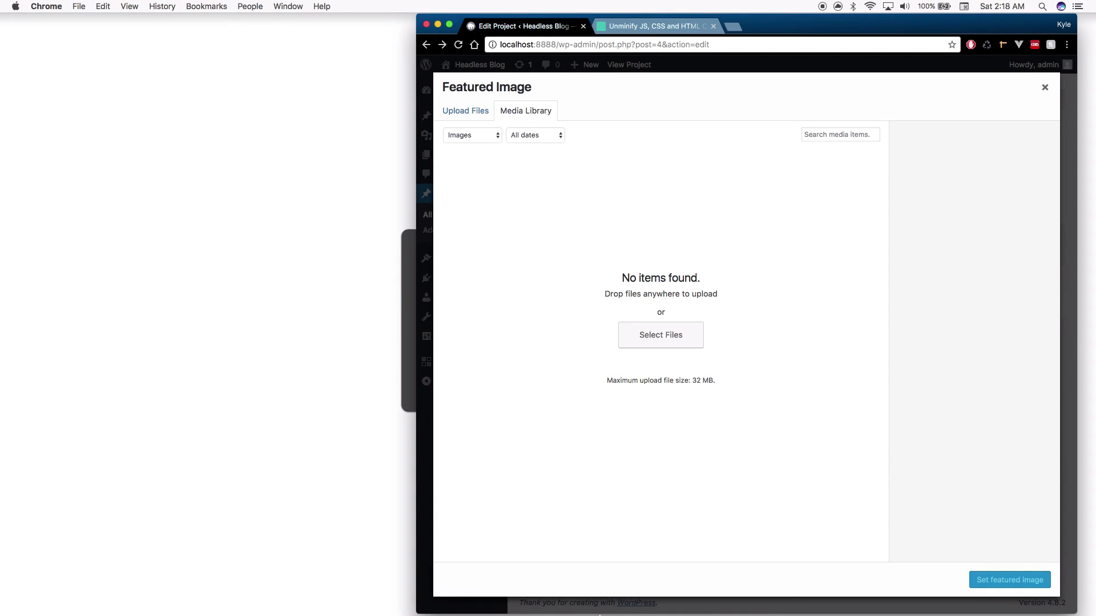
mouse_move(365, 600)
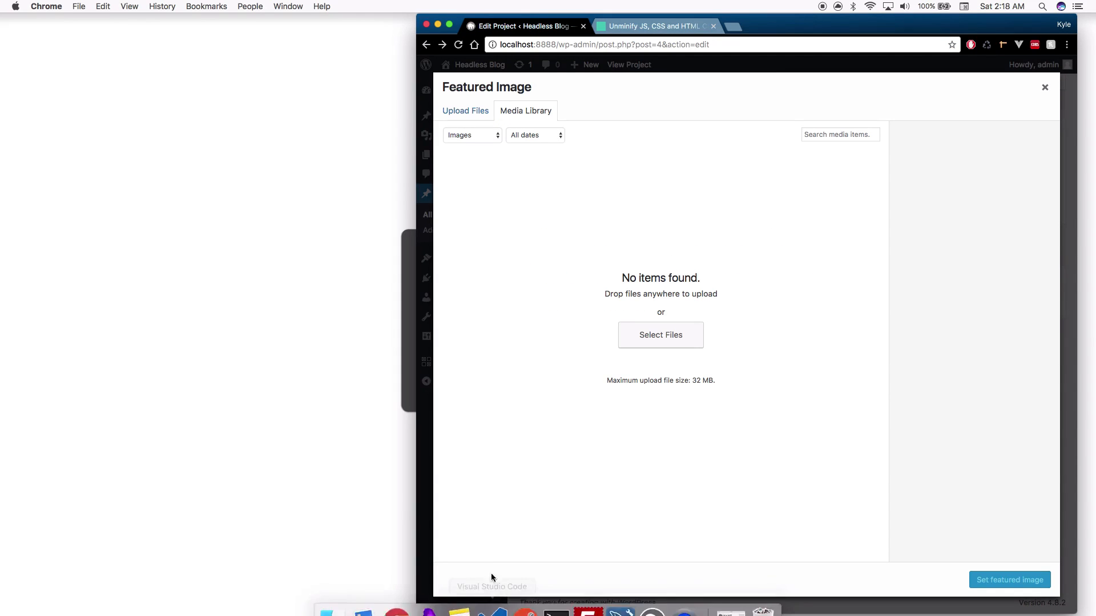
drag(1, 527, 713, 202)
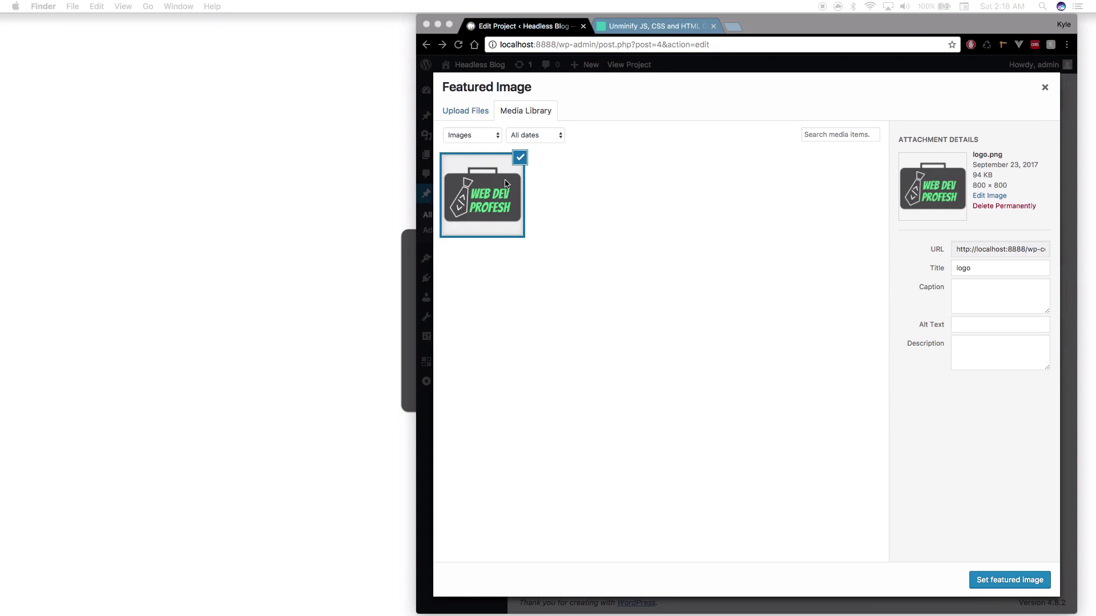
click(644, 228)
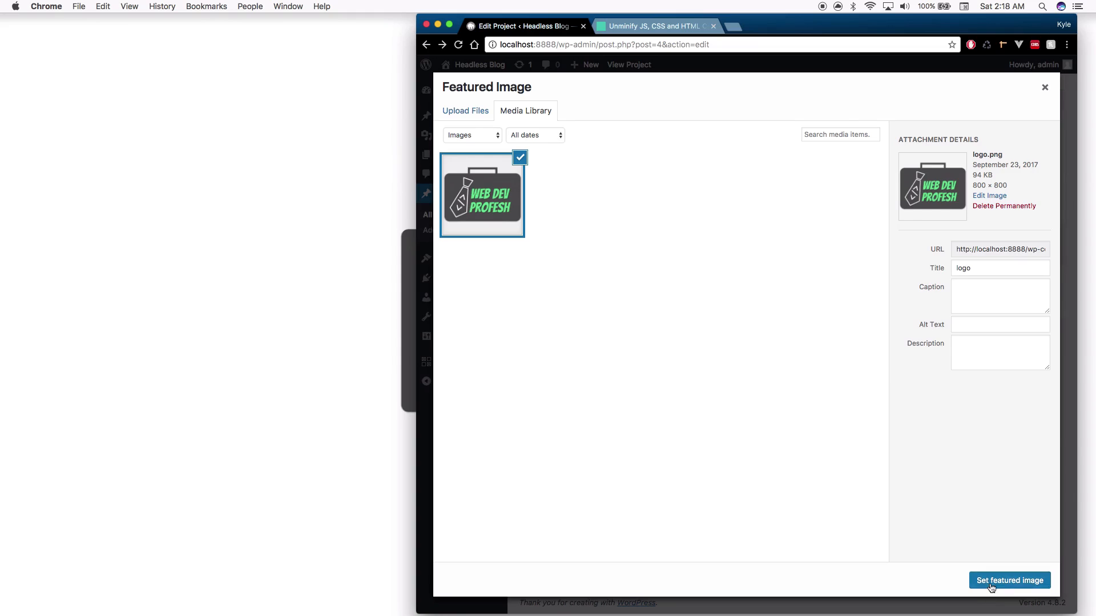
click(1009, 580)
click(1039, 238)
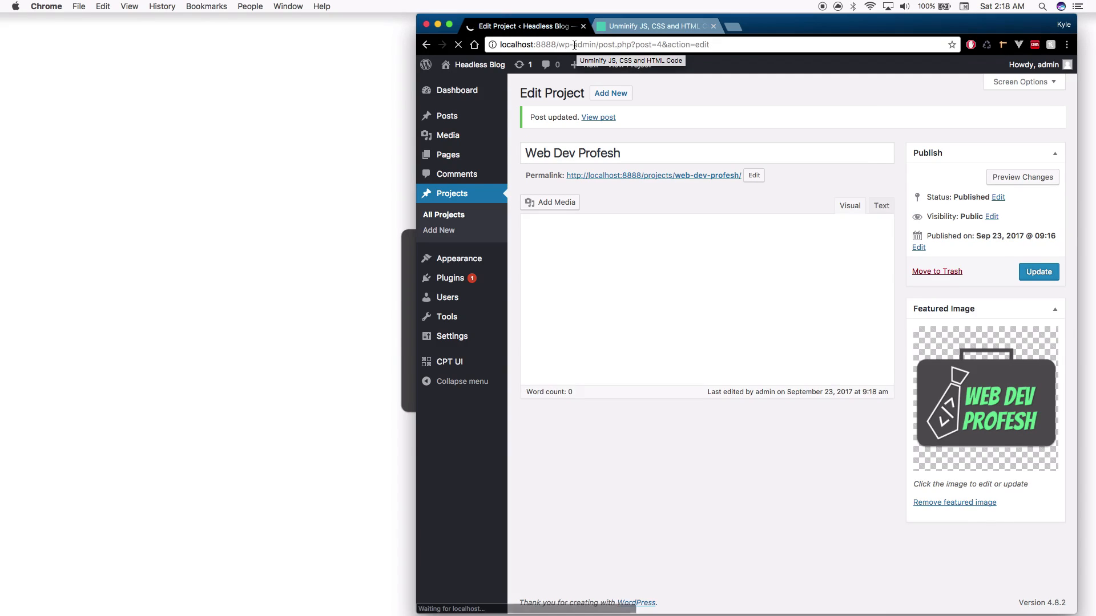
drag(574, 45, 860, 38)
Load wp-json/wp/v2/projects again and copy the whole JSON response
text(json)
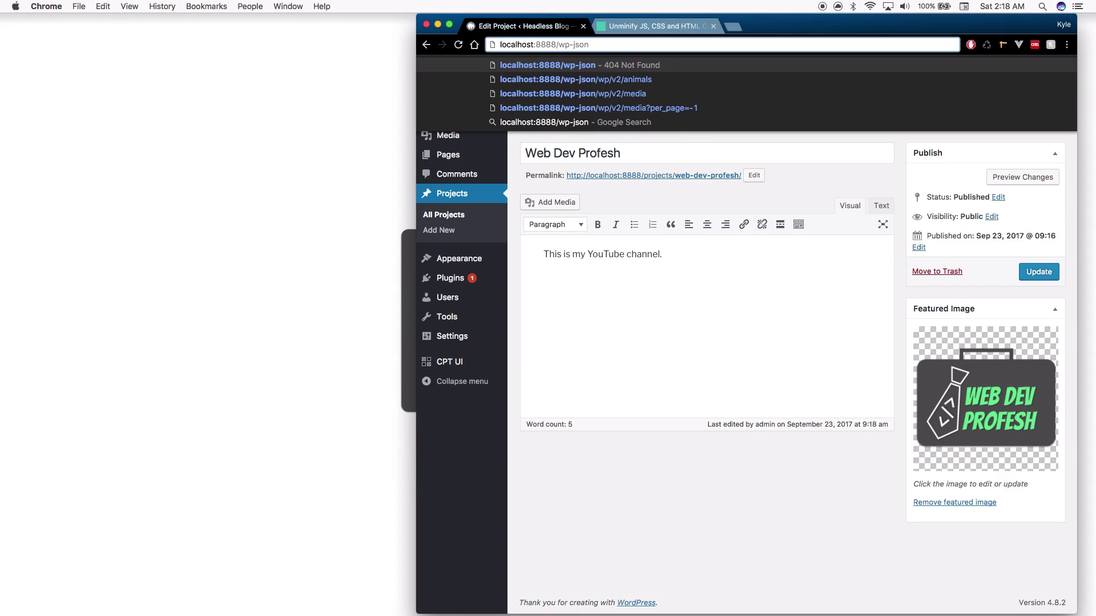
text(/)
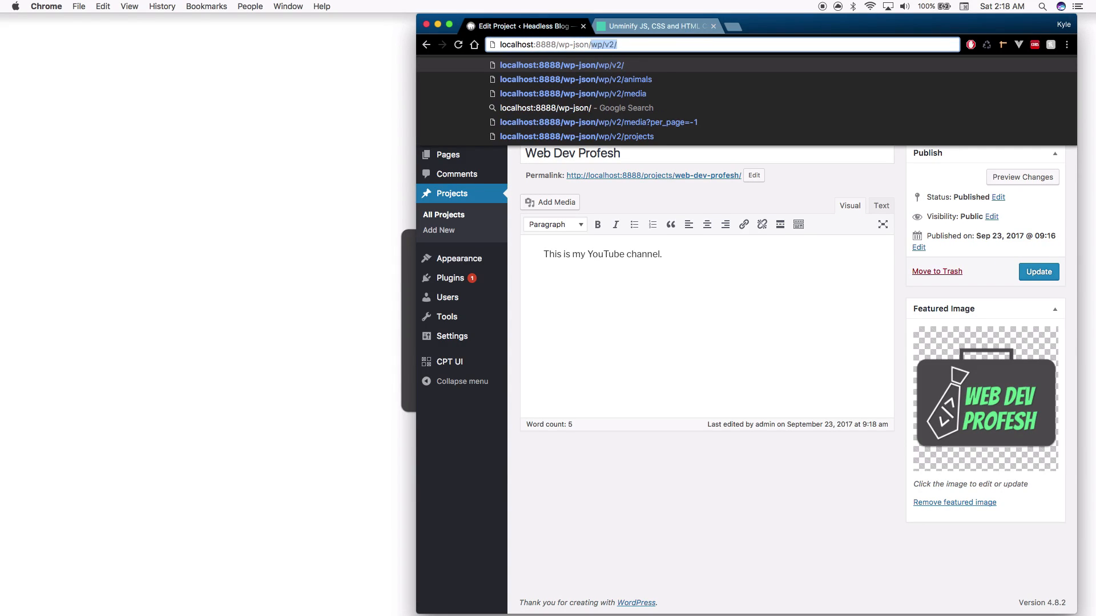
key(Right)
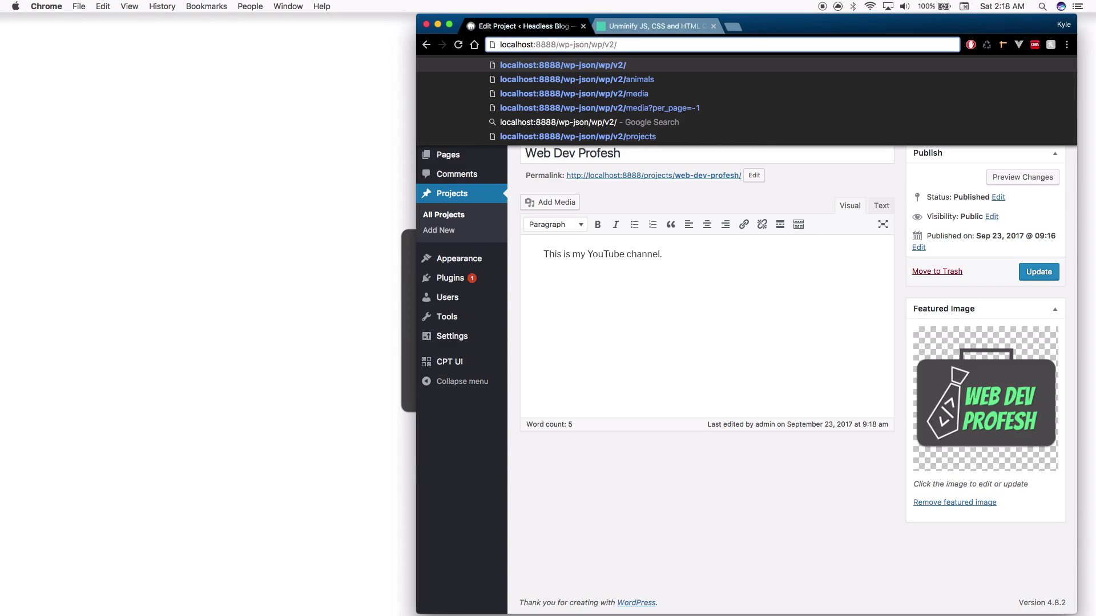
text(projects)
key(Return)
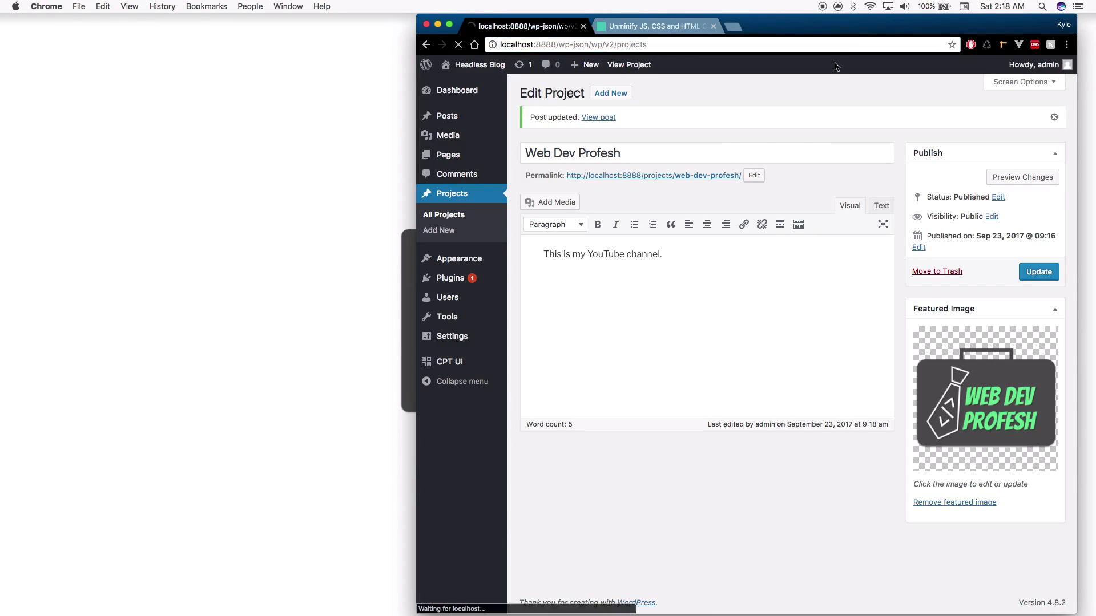
key(super+a)
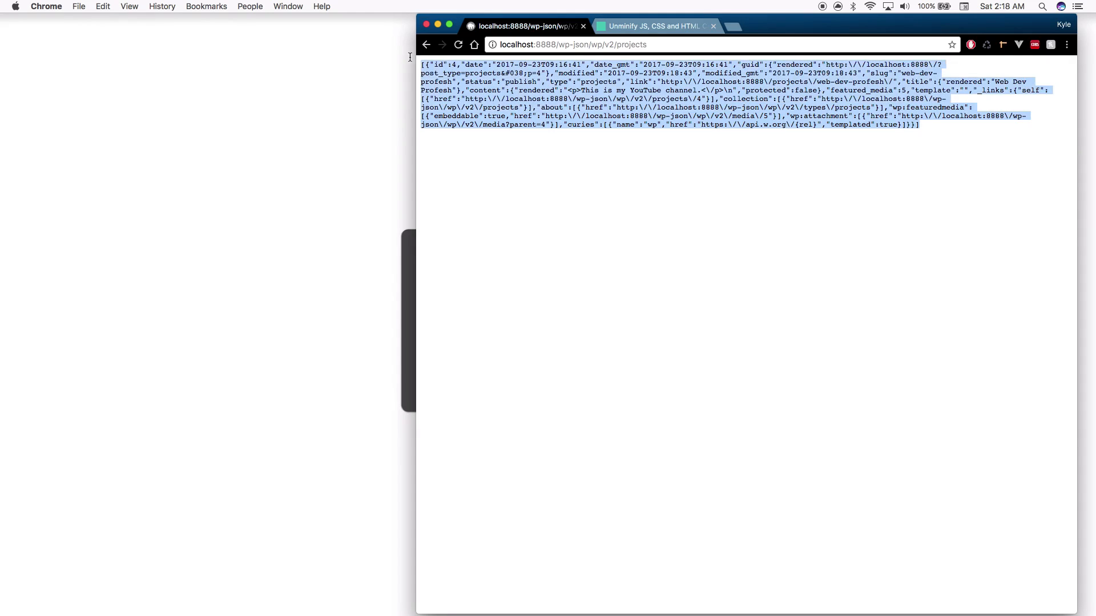
key(super+c)
Replace the Unminify editor content with the new JSON and reformat it
click(656, 26)
key(super+a)
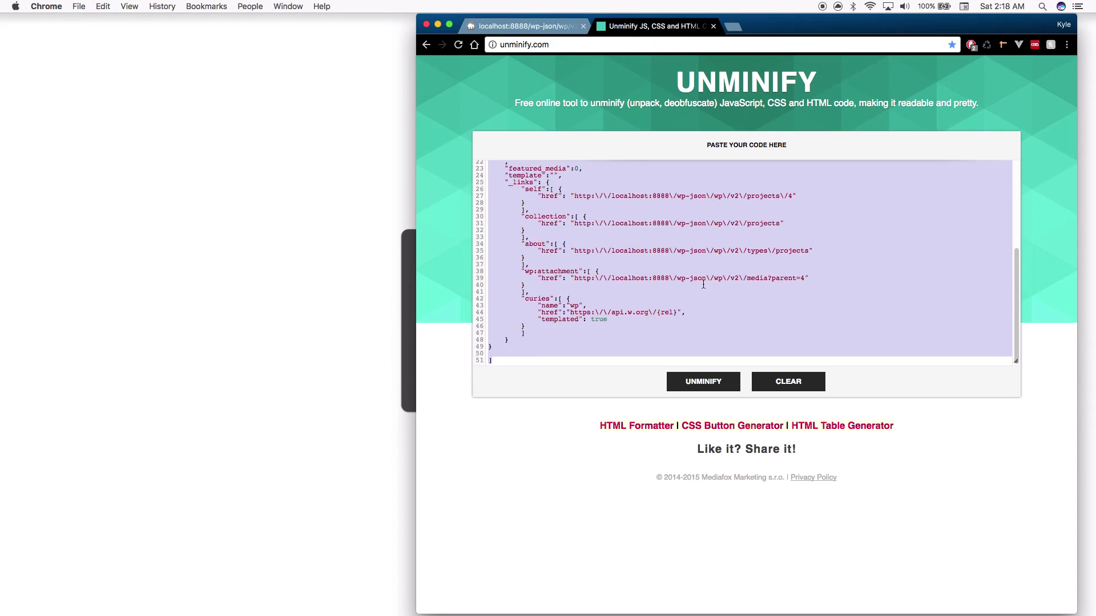
key(super+v)
click(705, 385)
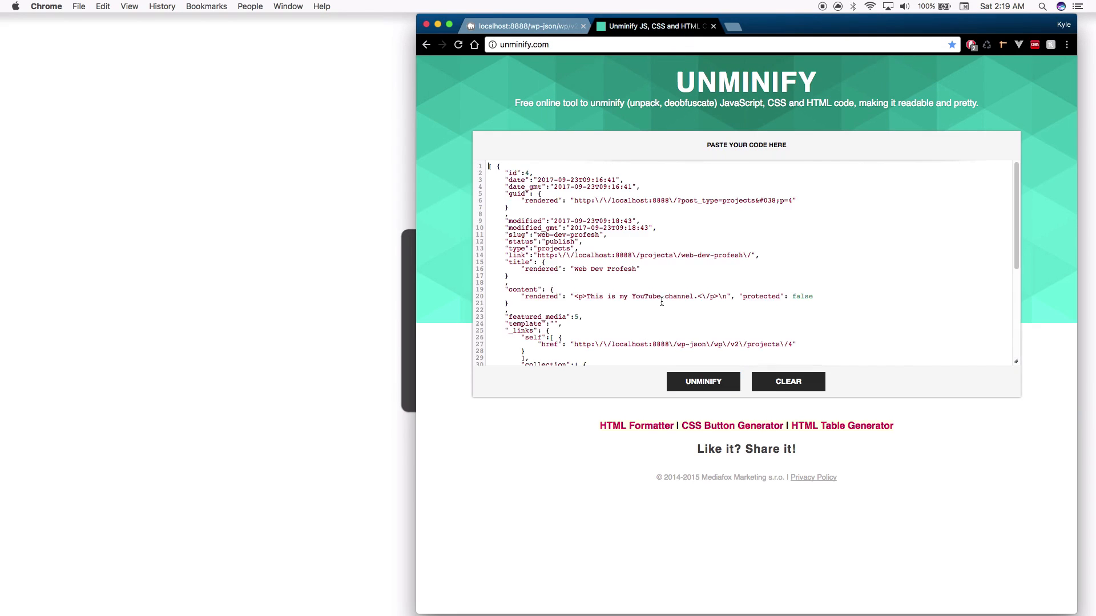
scroll(720, 322, down, 2)
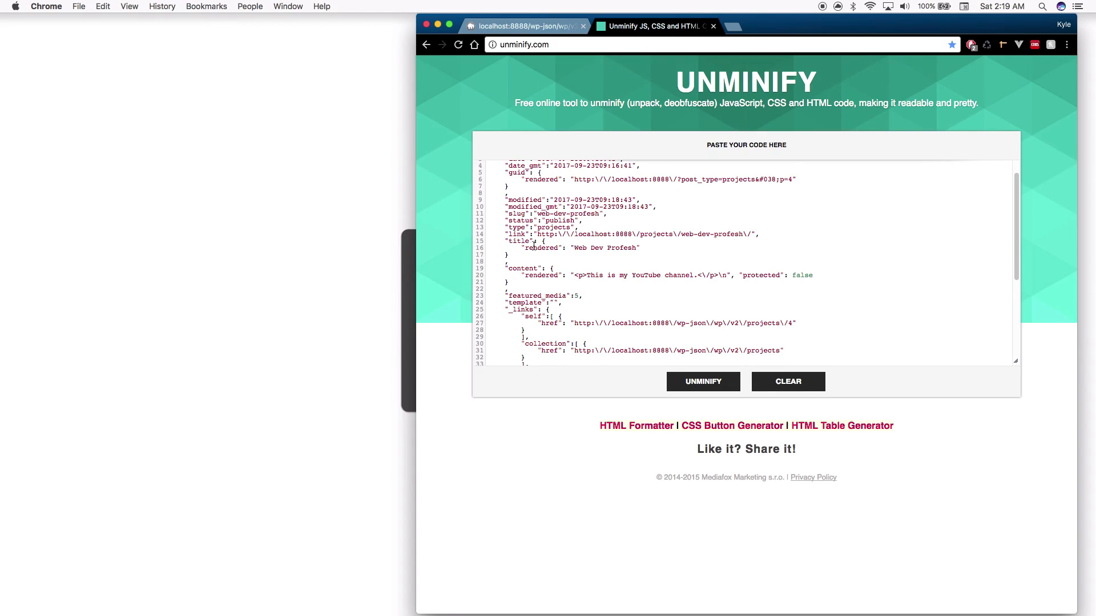
scroll(534, 245, down, 5)
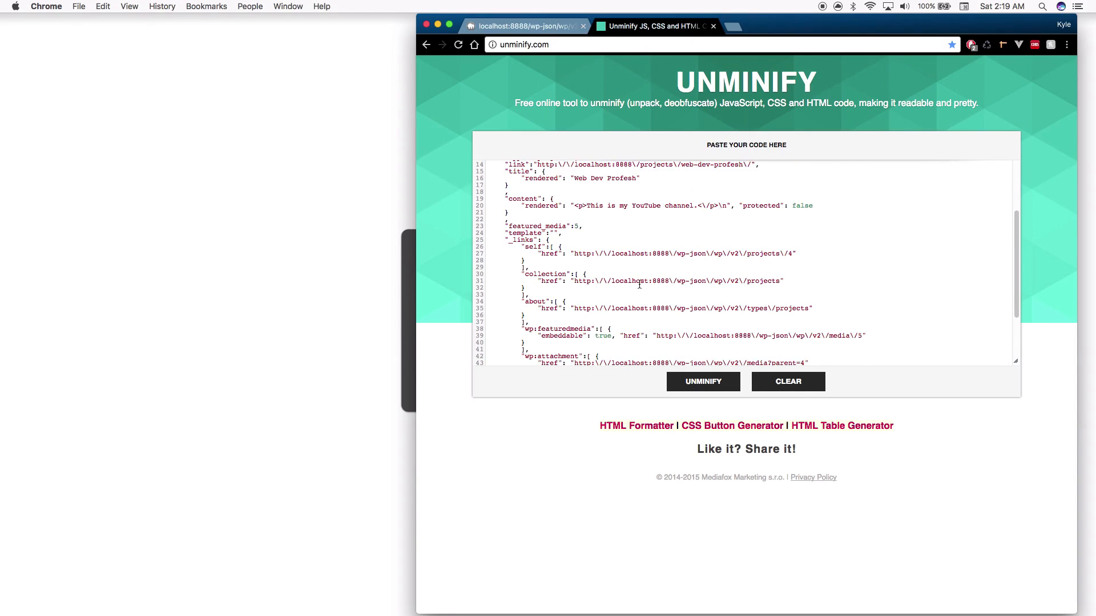
scroll(639, 284, down, 5)
scroll(632, 287, up, 5)
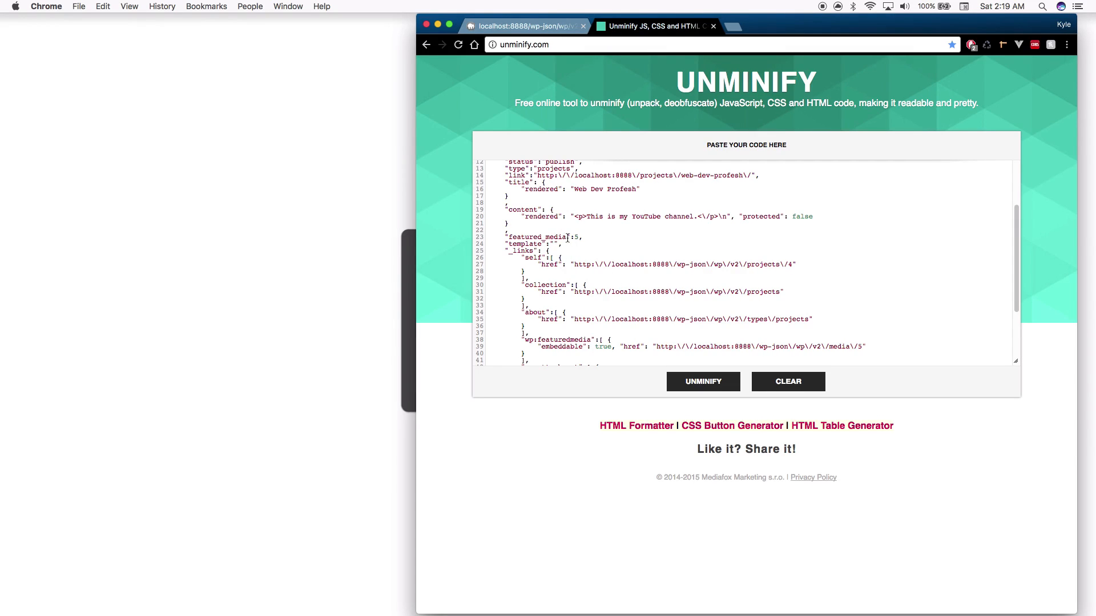
scroll(583, 239, down, 1)
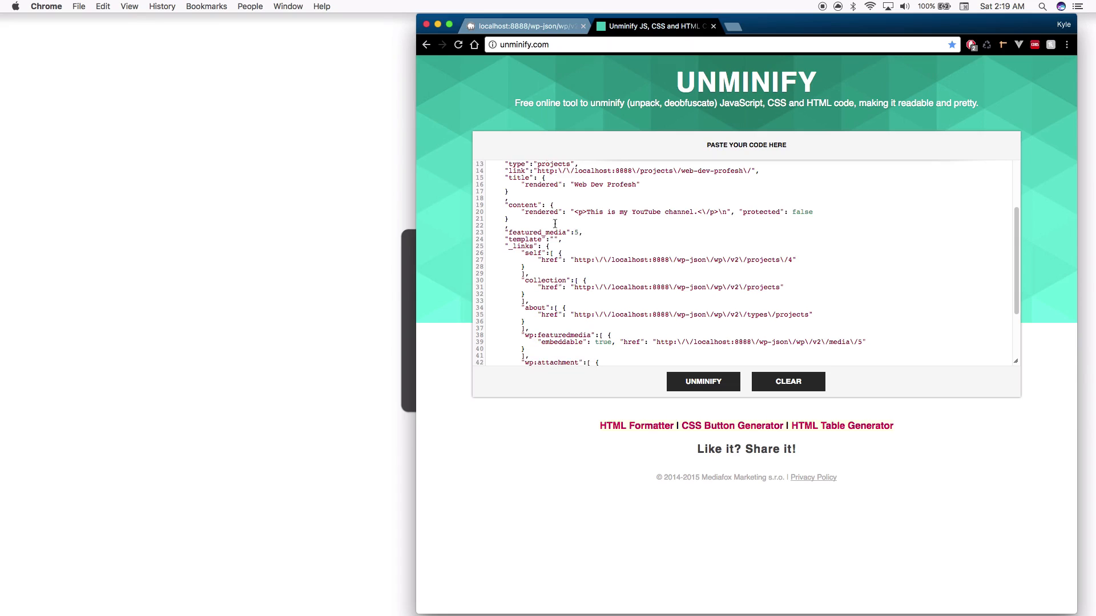
Check the featured media URL on line 39 against the project, ending on Edit Project
click(543, 26)
click(426, 45)
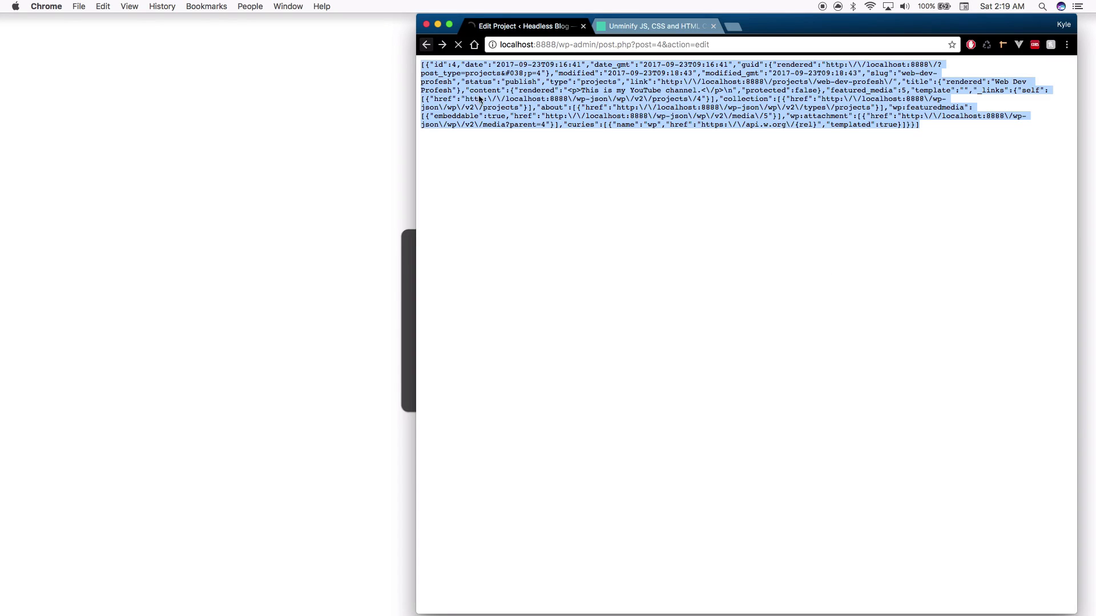
click(628, 27)
scroll(661, 283, down, 5)
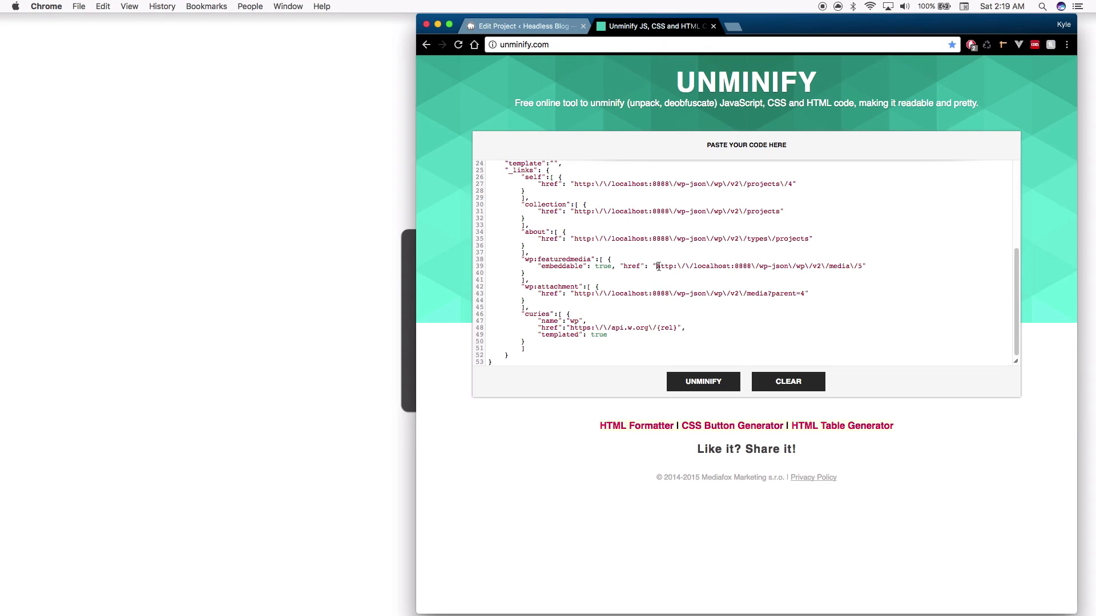
drag(656, 267, 863, 266)
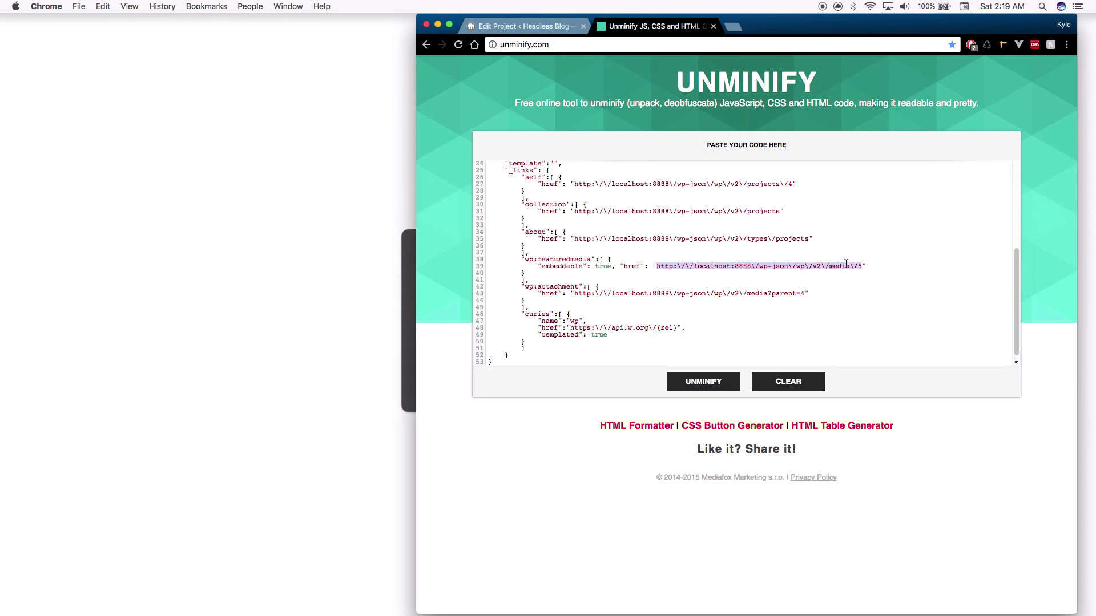
scroll(843, 274, down, 1)
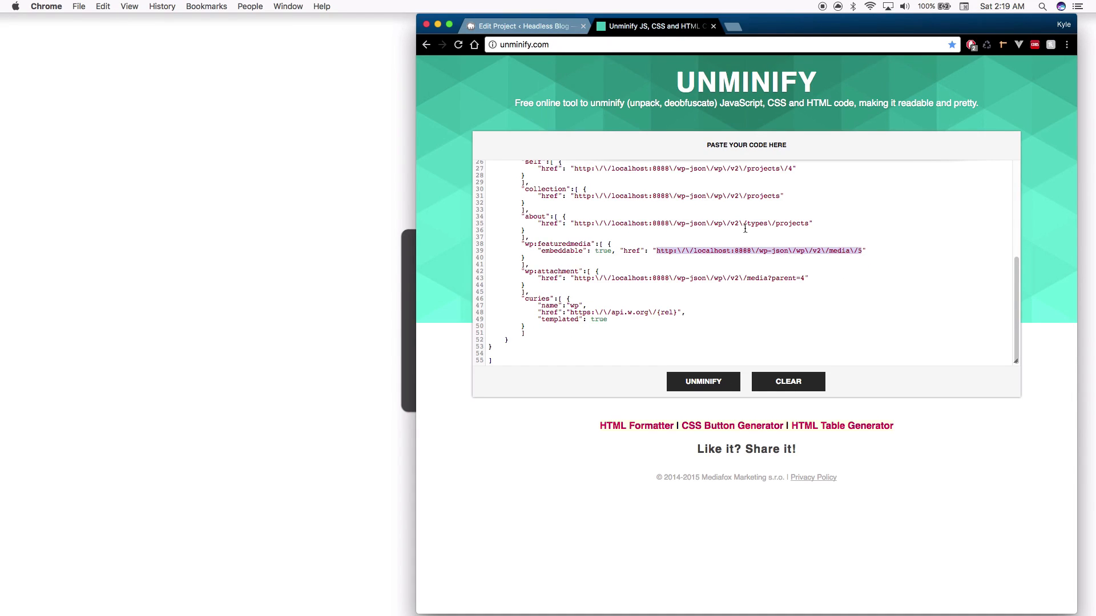
click(724, 279)
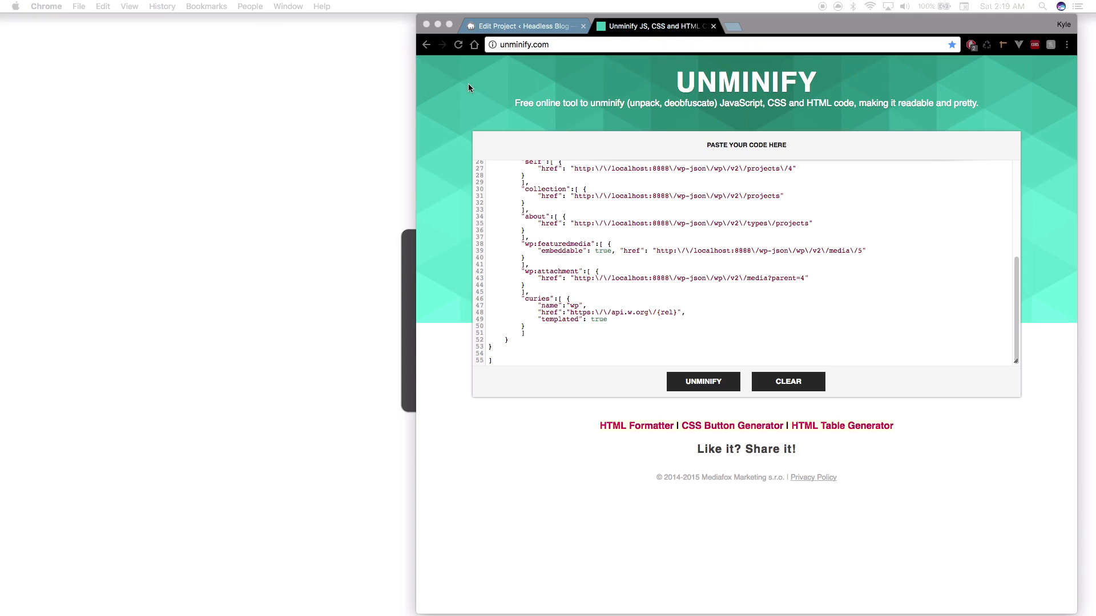
click(522, 26)
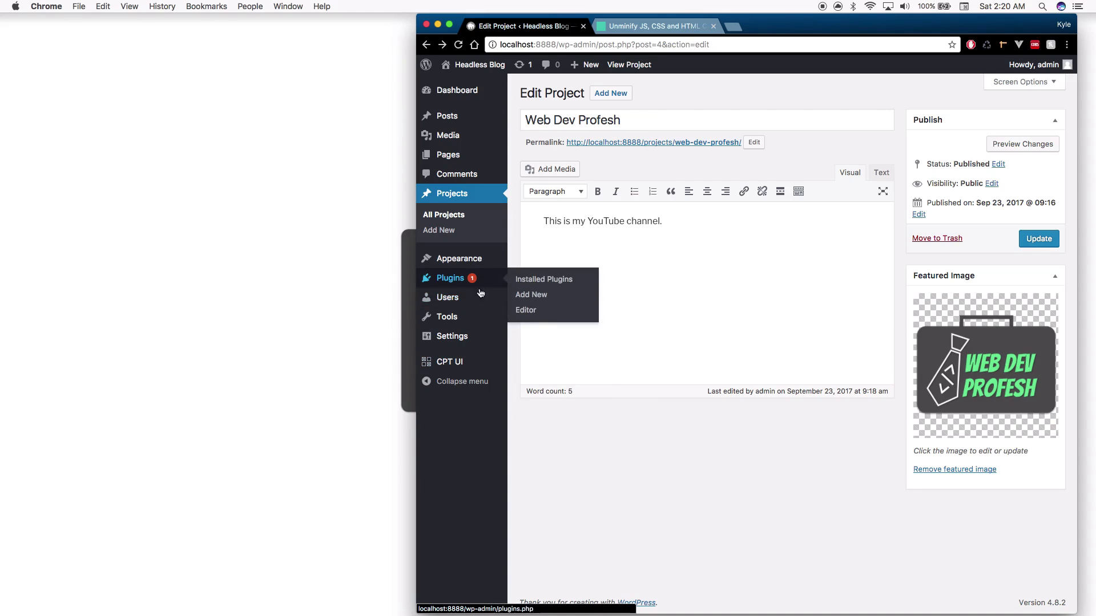
Search new plugins for 'advanced custom fields', then install and activate it
click(436, 282)
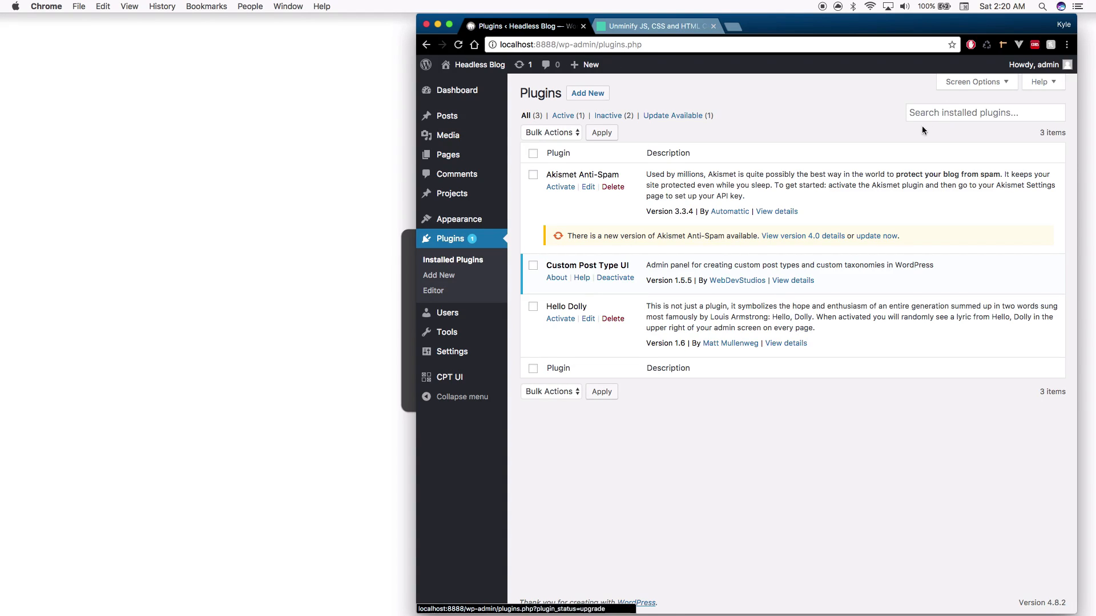
click(586, 91)
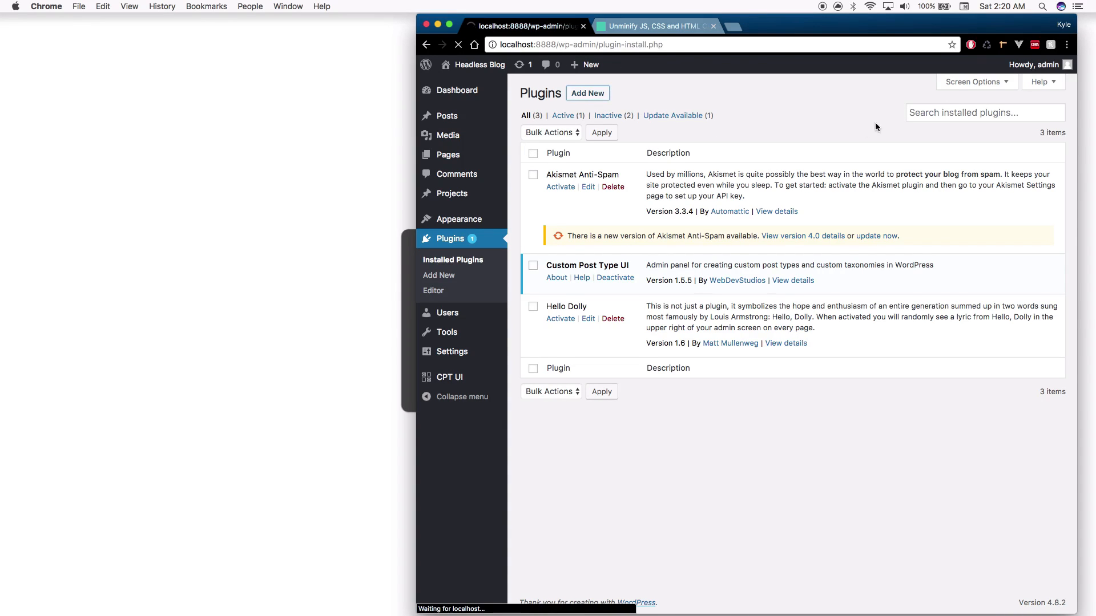
click(942, 122)
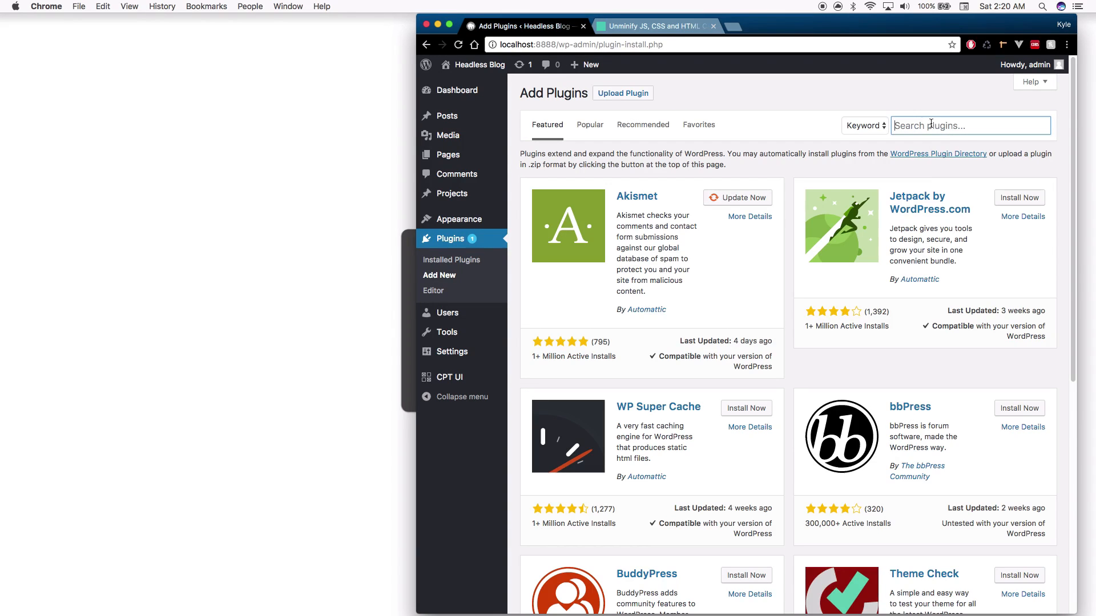
text(advance)
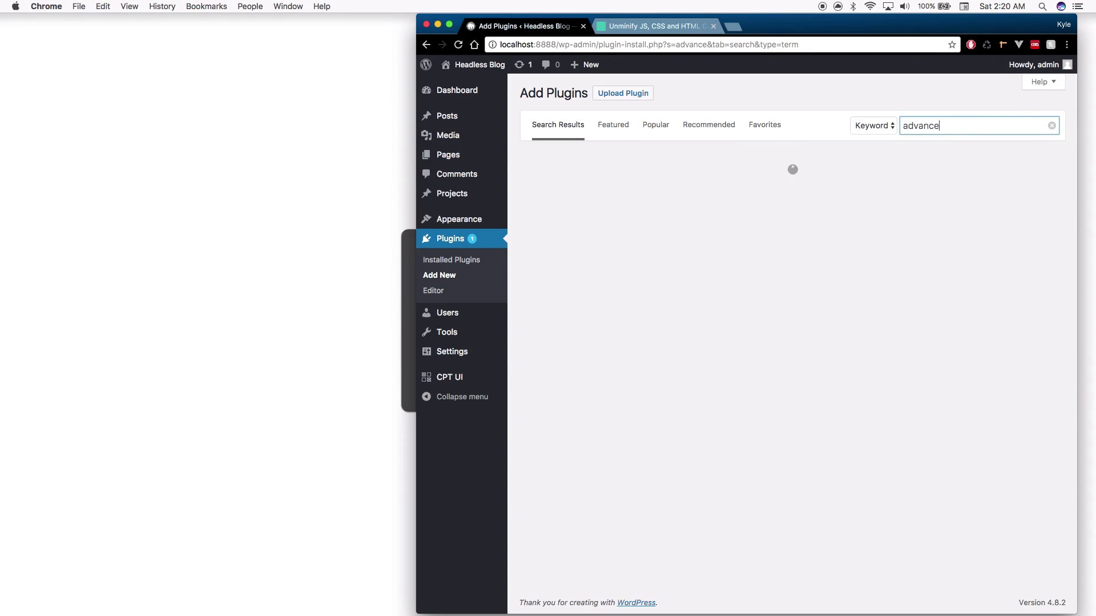
text(d custom f)
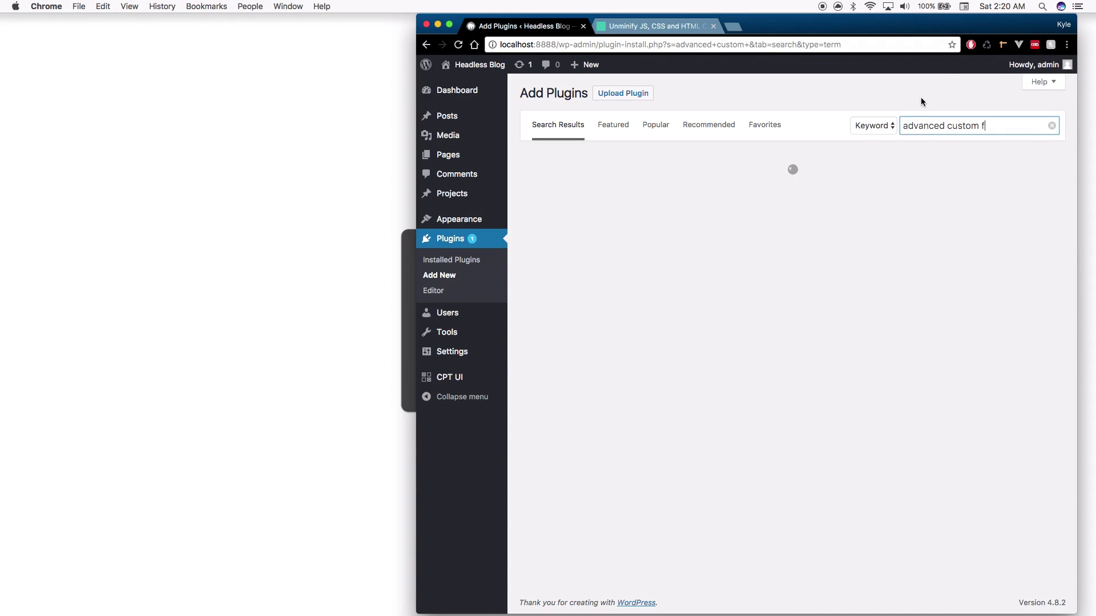
text(ields)
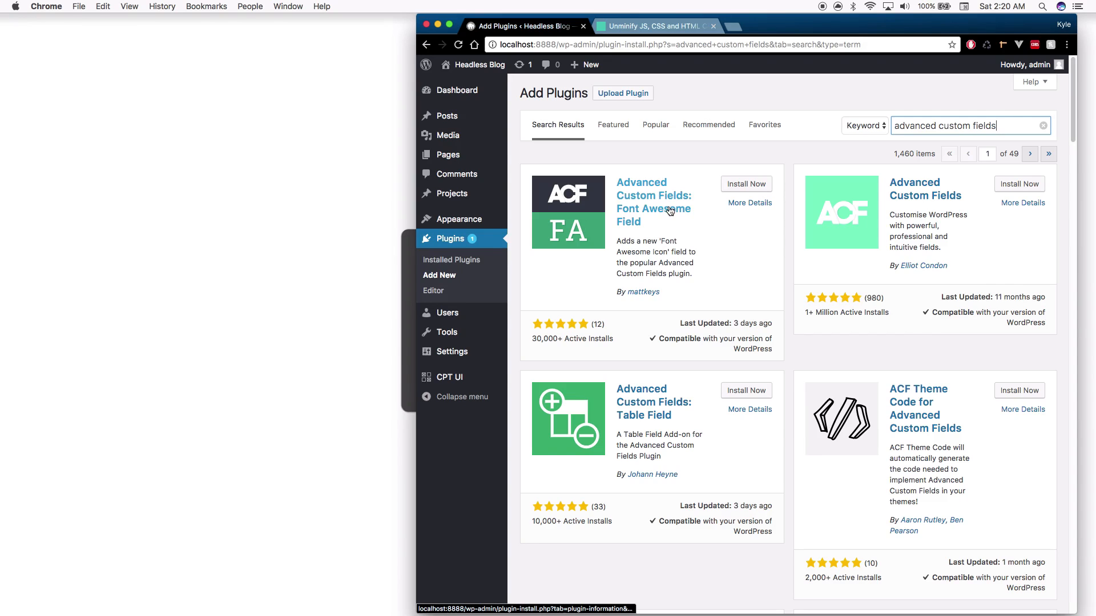
click(1029, 186)
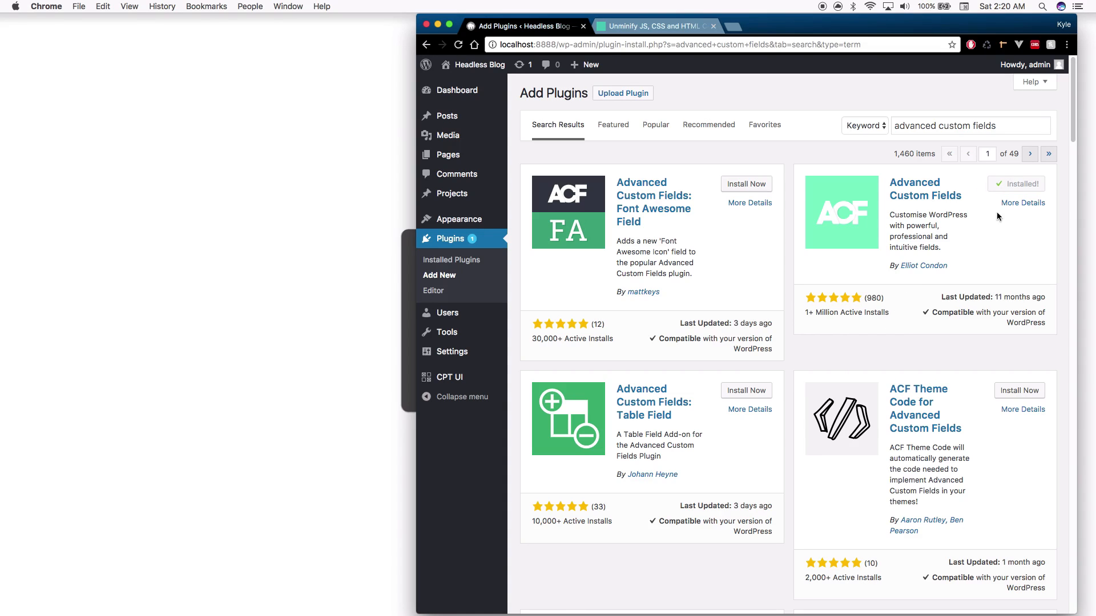
click(1024, 183)
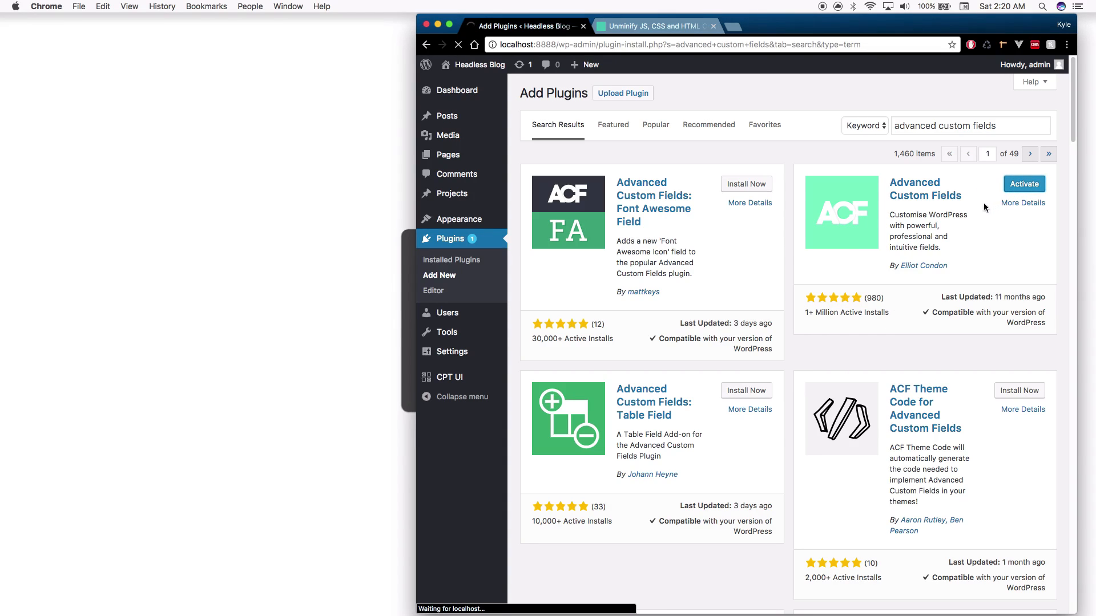
Create a new custom field group titled 'Projects'
mouse_move(490, 378)
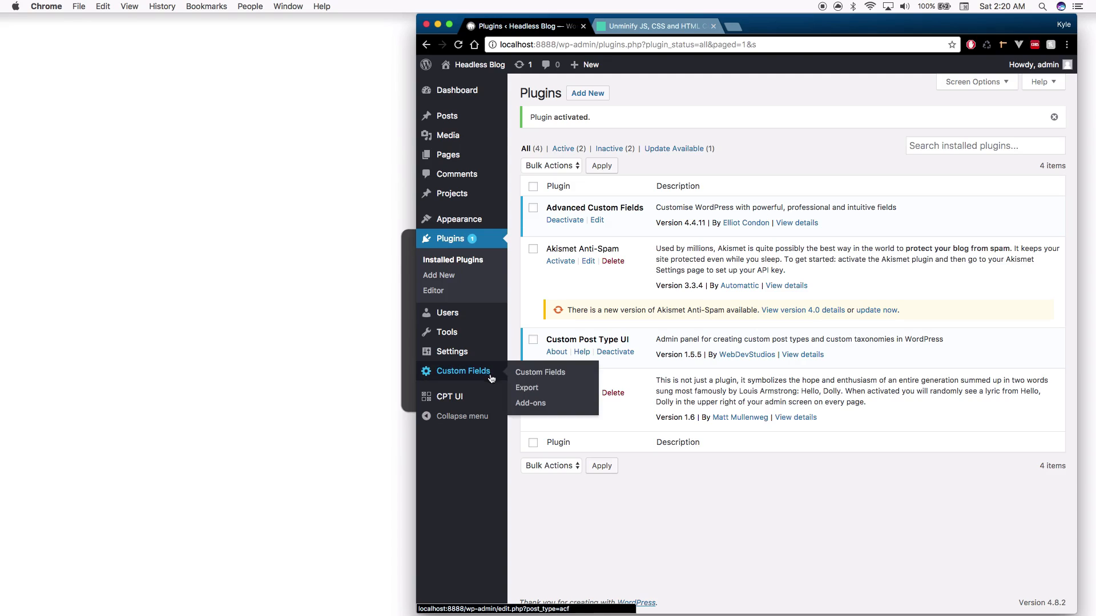
click(532, 377)
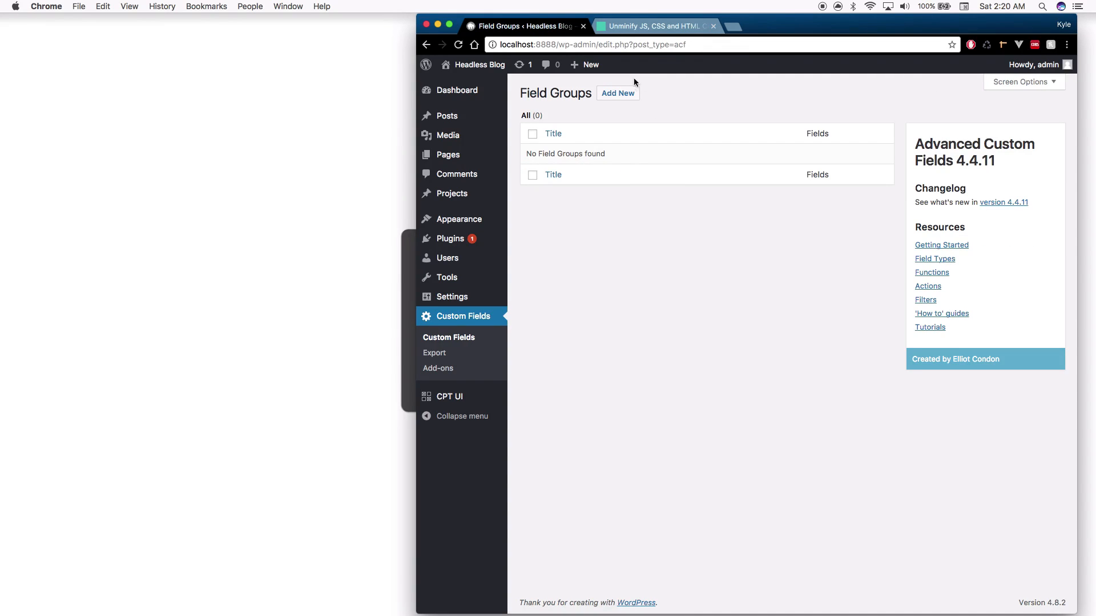
click(618, 93)
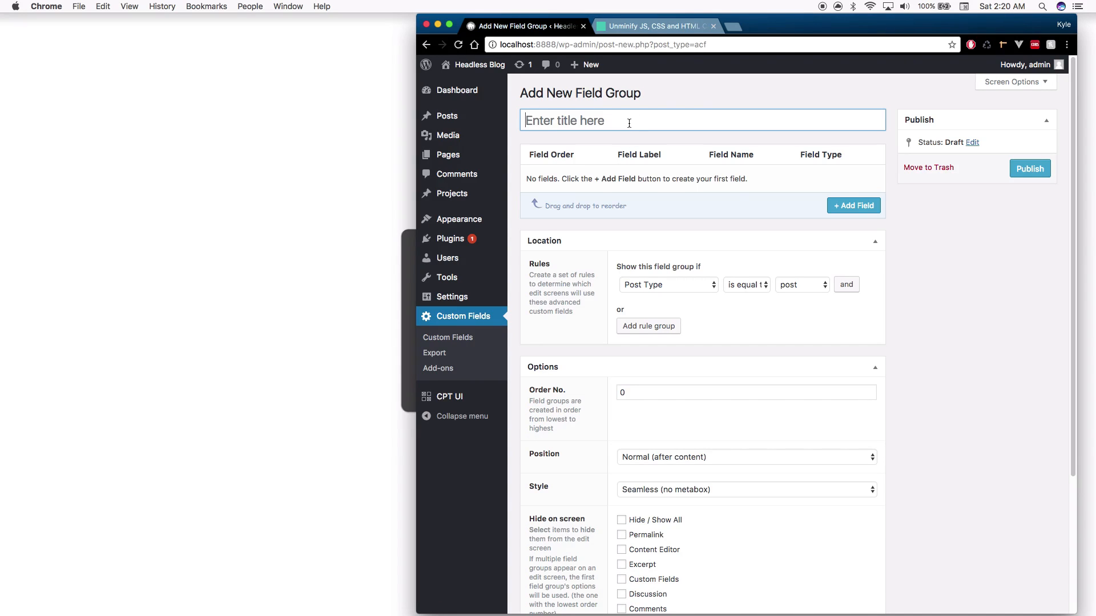
click(629, 124)
text(Projects)
Set the Location rule to Post Type equal to projects and add a first field
click(660, 245)
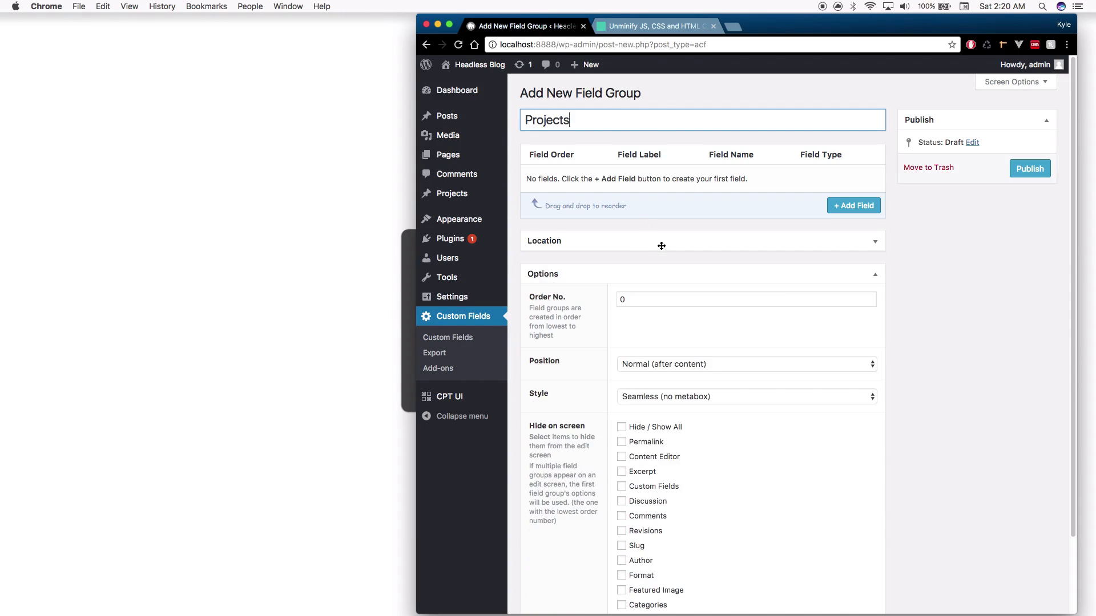
click(643, 236)
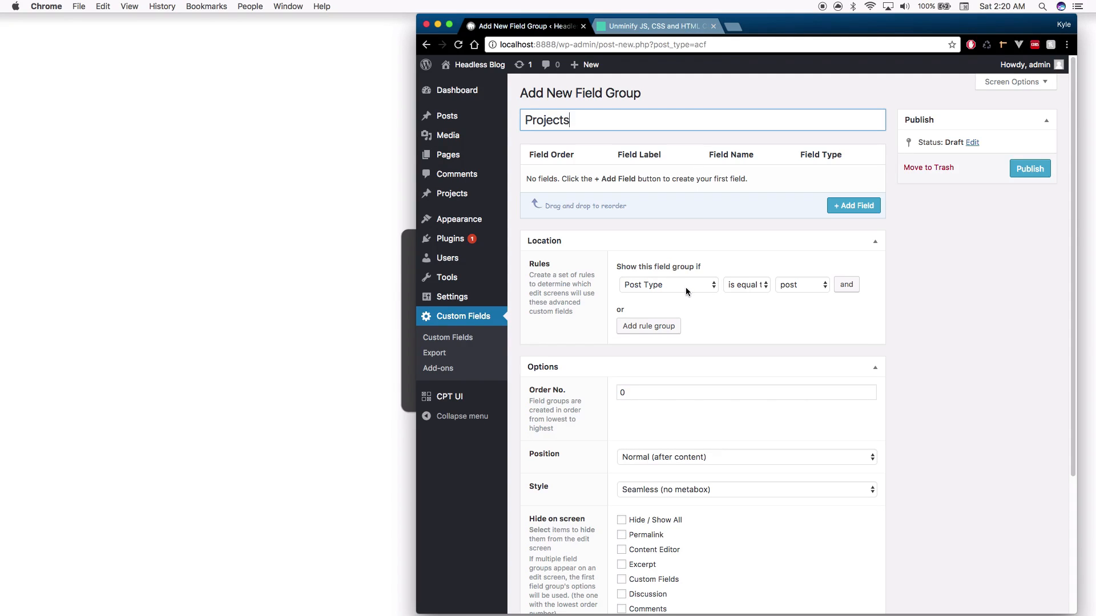
click(781, 285)
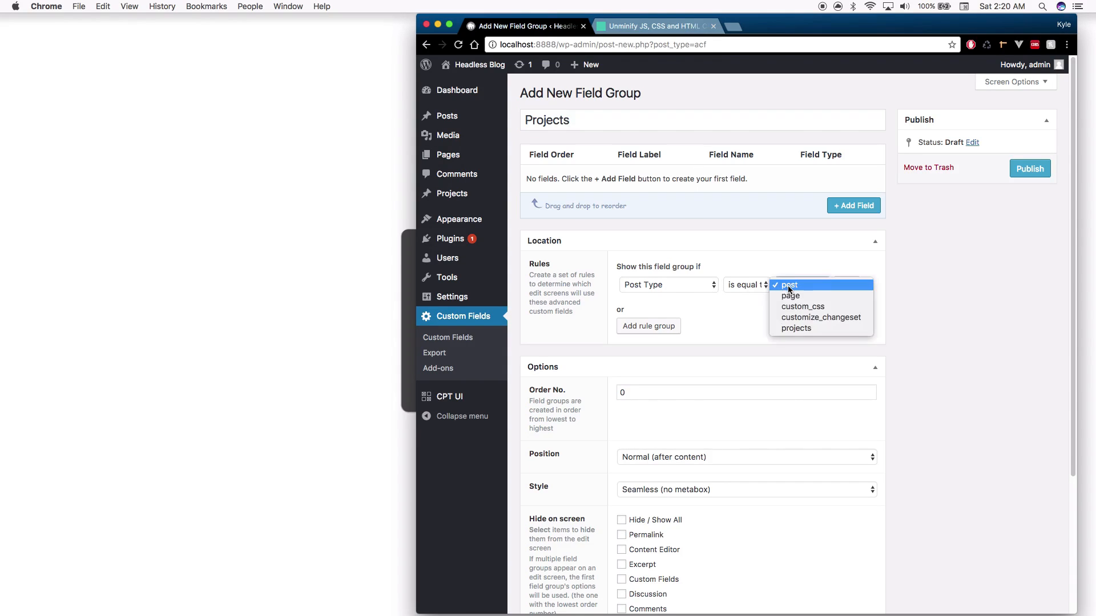
click(793, 330)
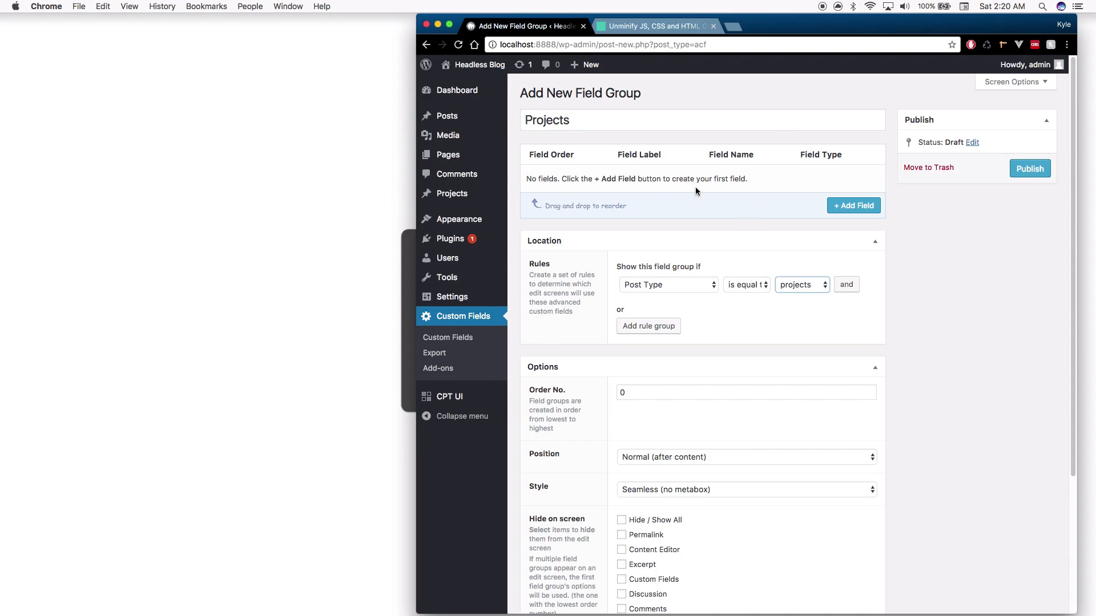
click(848, 207)
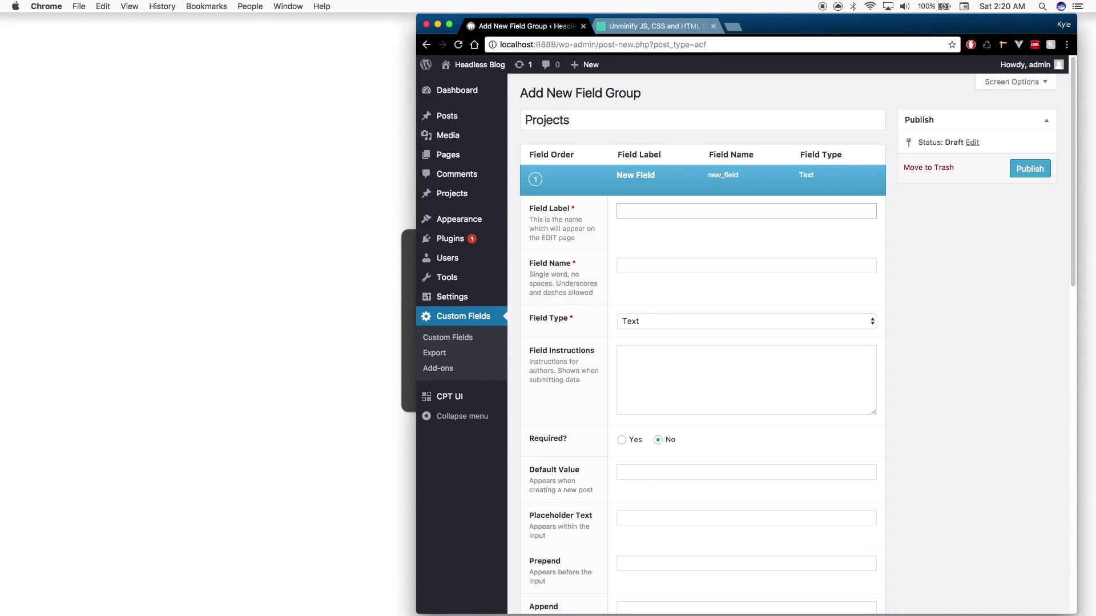
Label the first field Stack with field name stack, keeping the Text field type
text(Stack)
key(Tab)
key(Tab)
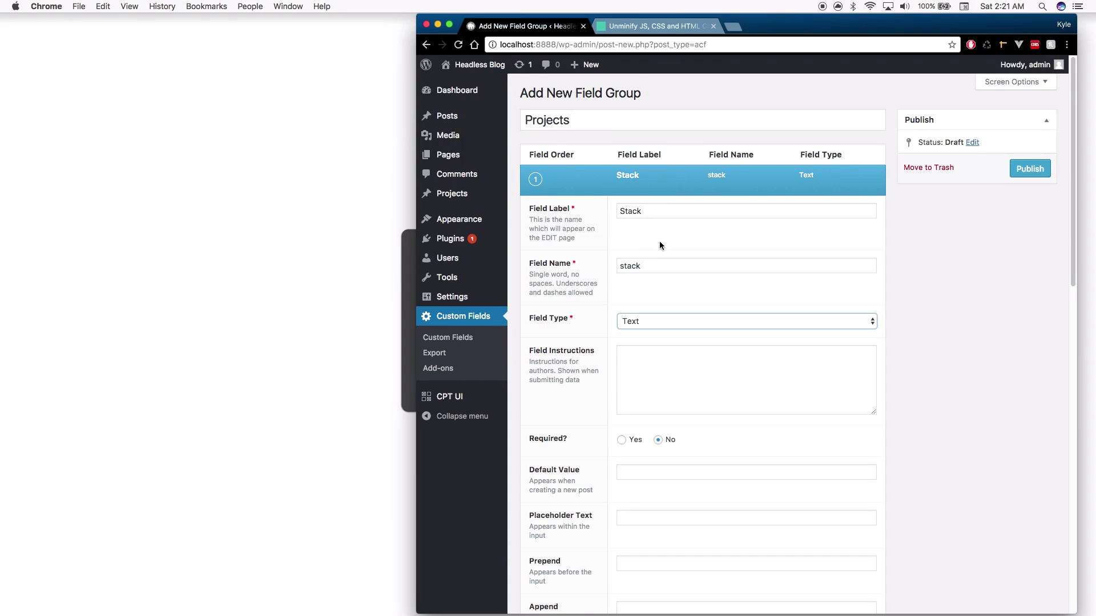
scroll(659, 241, down, 1)
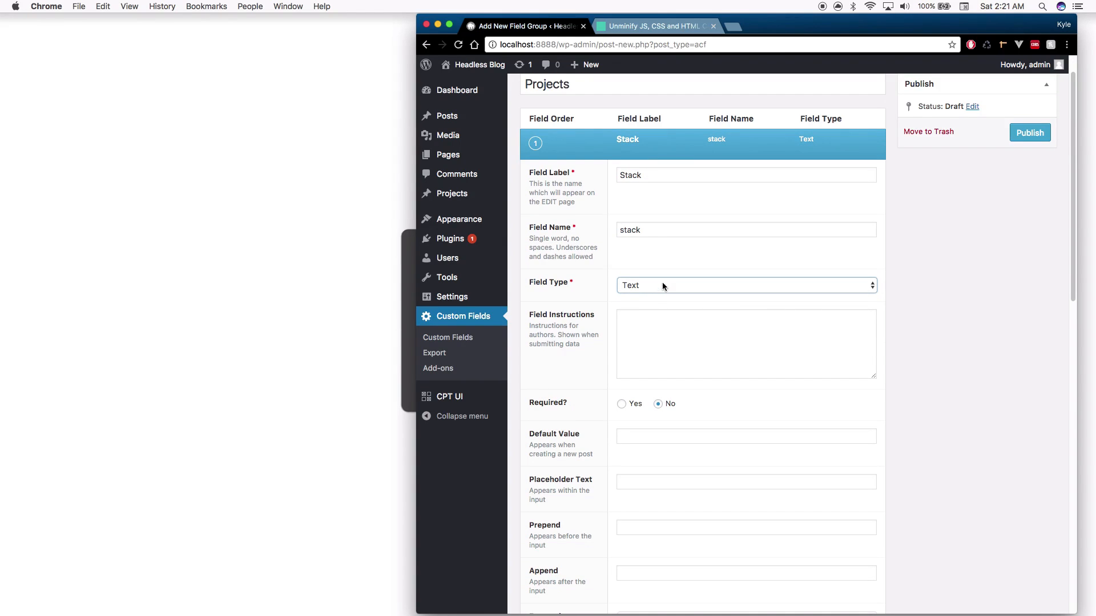
click(663, 284)
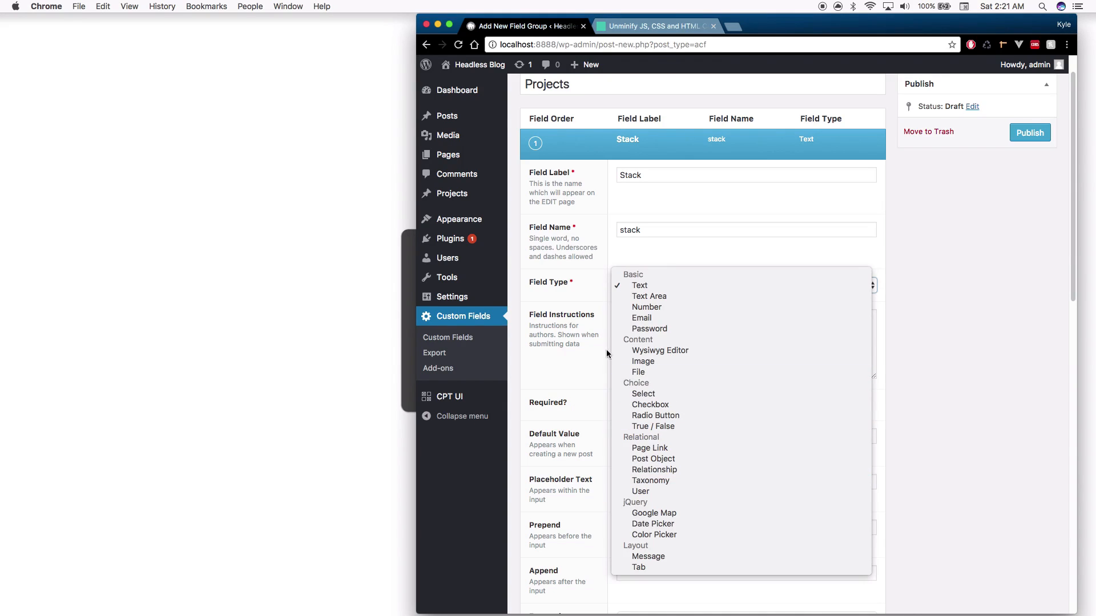
click(566, 269)
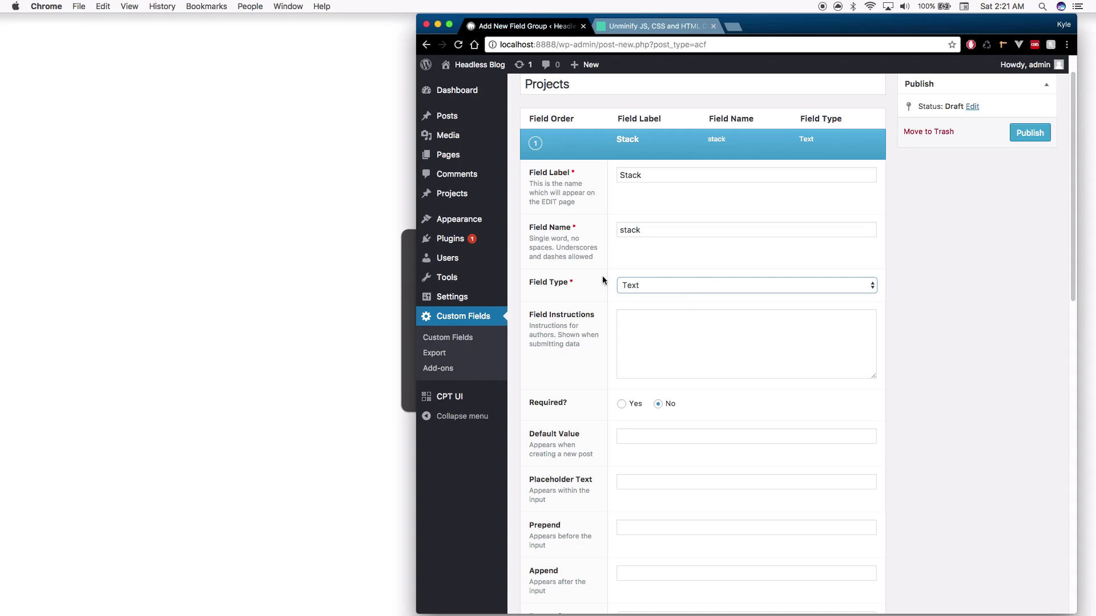
Enter 'List technology stack' as the field's instructions
scroll(675, 314, down, 3)
click(696, 278)
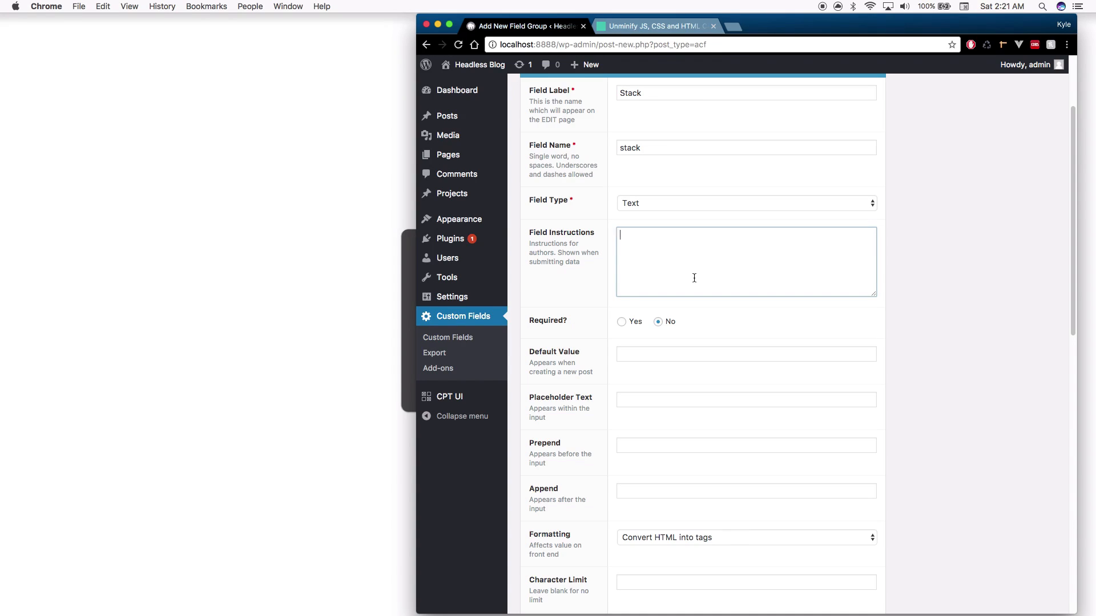
scroll(712, 284, up, 1)
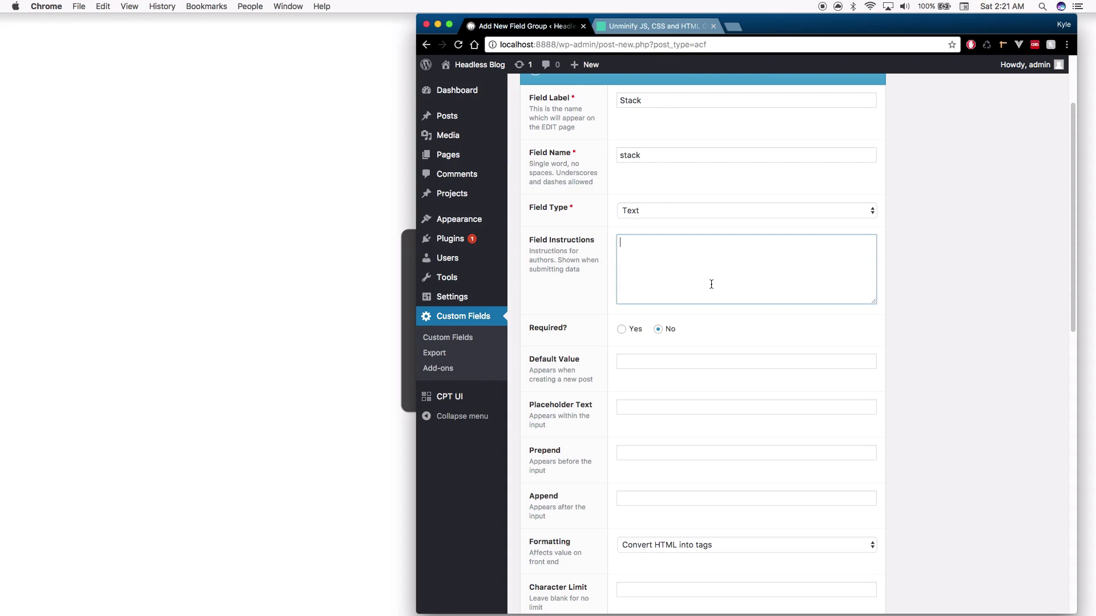
text(List technology stack)
scroll(650, 340, down, 1)
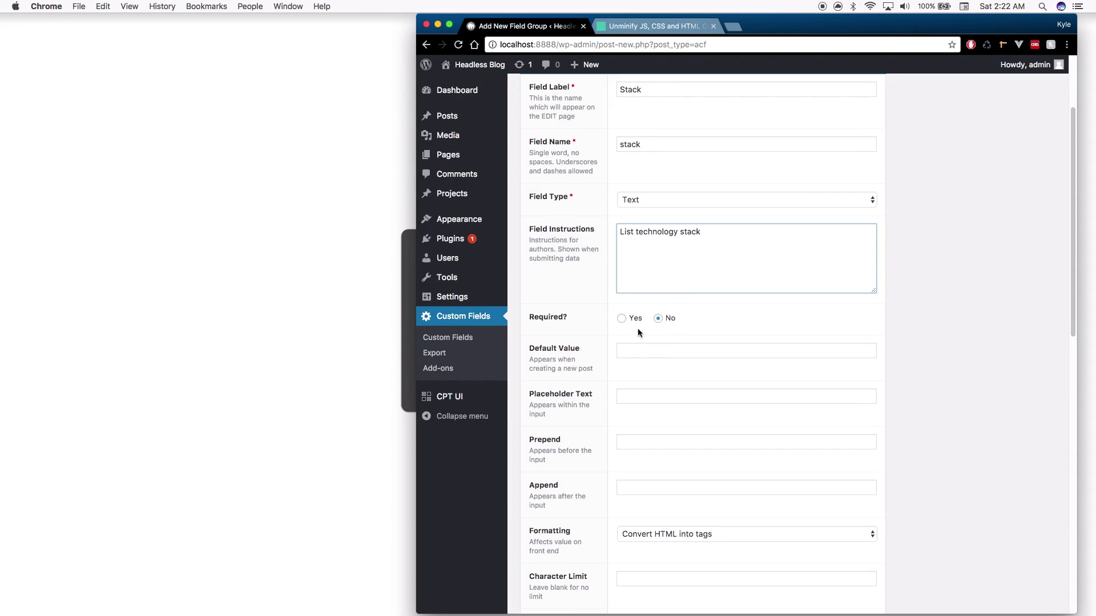
scroll(634, 330, down, 3)
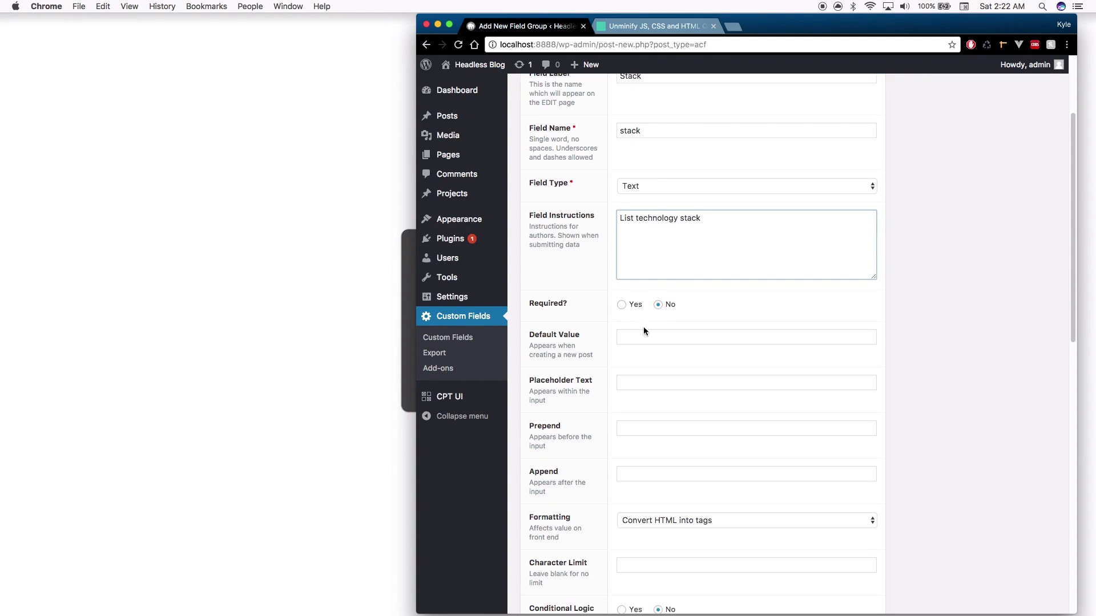
scroll(642, 329, down, 8)
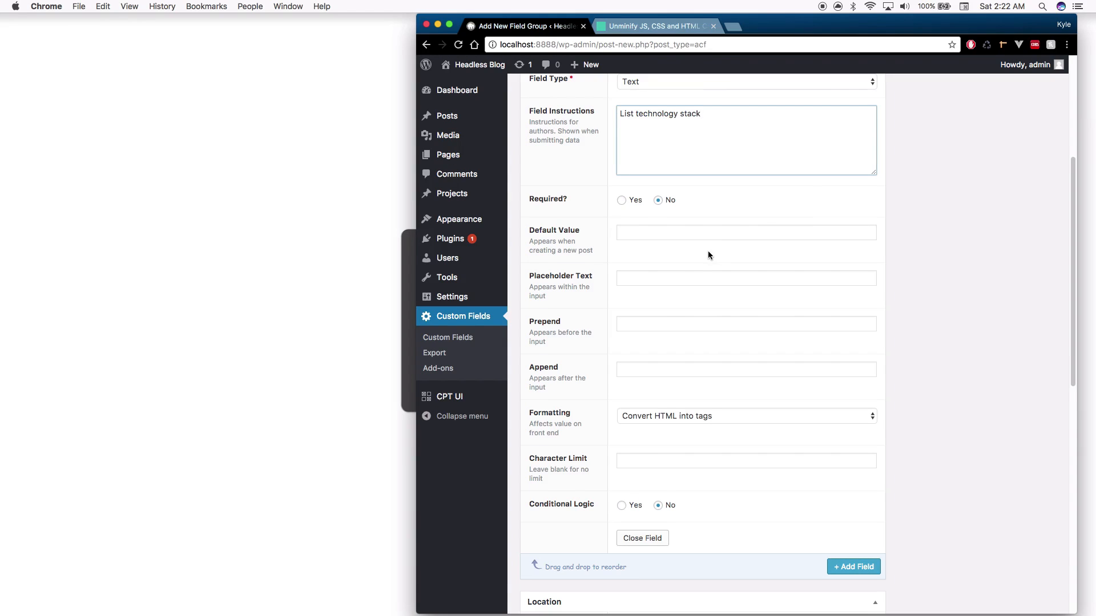
scroll(708, 255, down, 6)
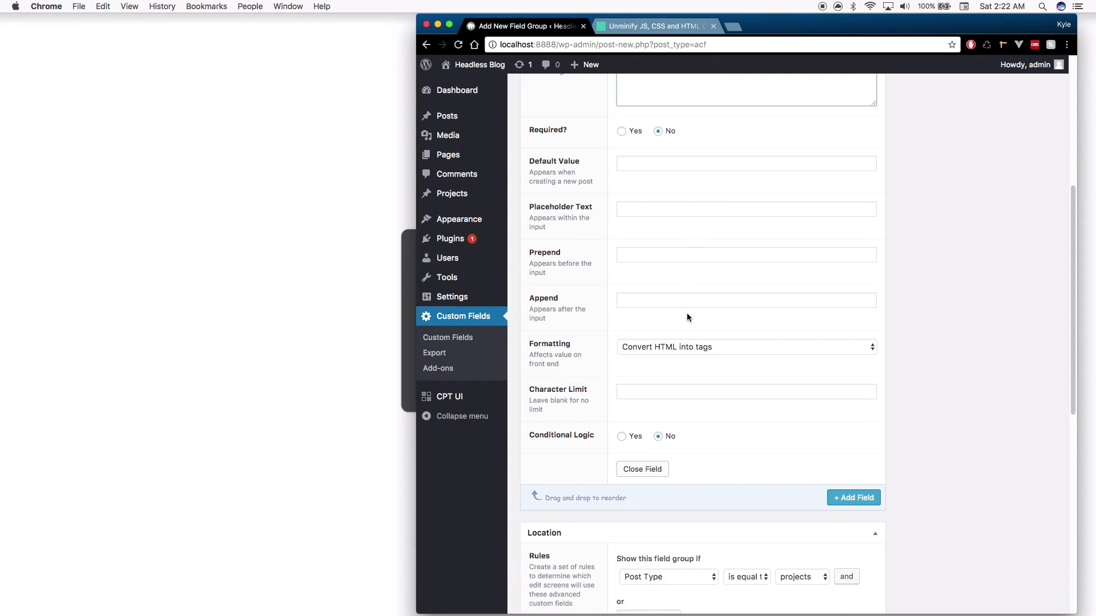
scroll(697, 319, down, 5)
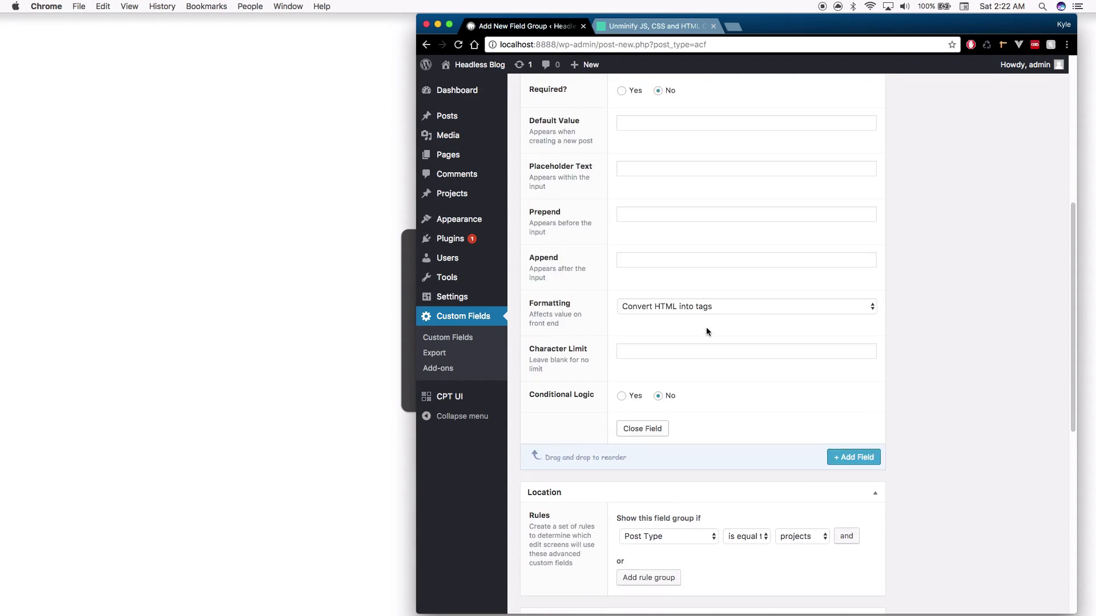
Add a second field labelled Date Created (date_created) with the Date Picker type
click(838, 438)
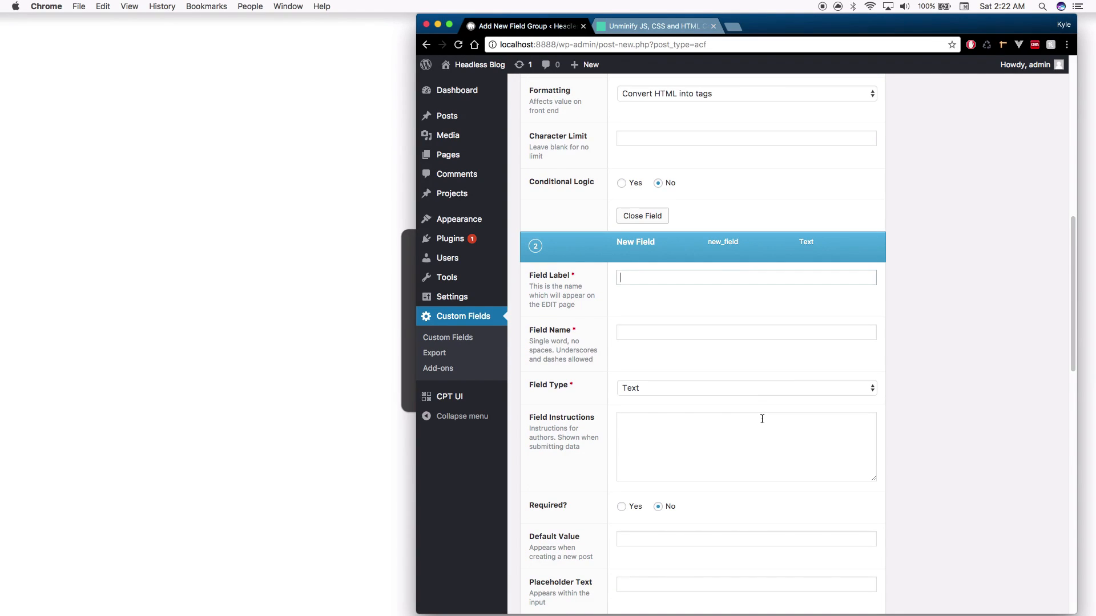
text(Date Created)
scroll(742, 354, down, 3)
click(691, 242)
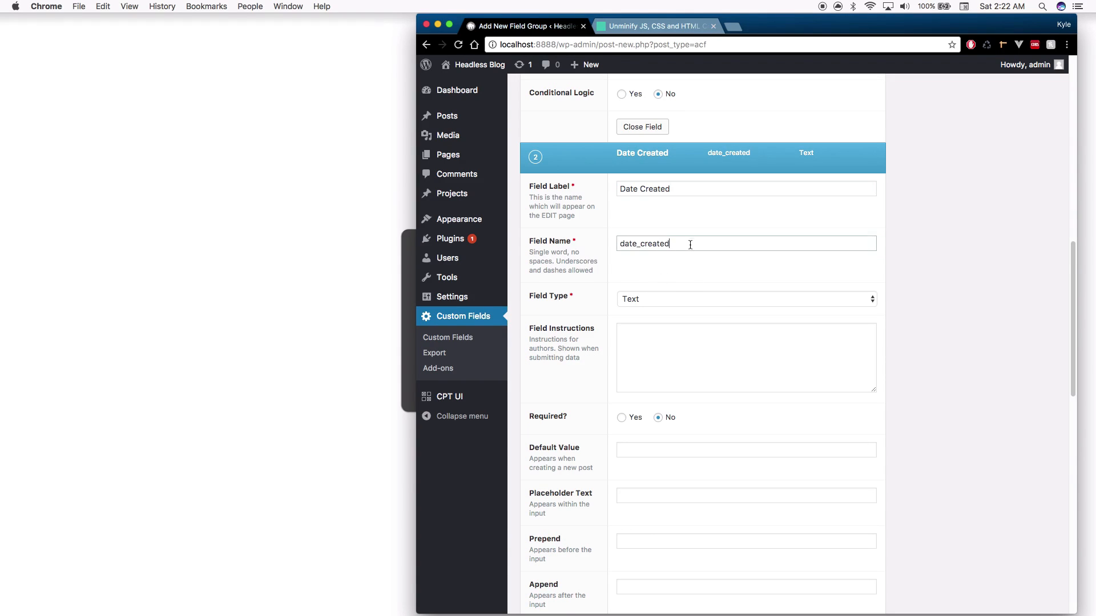
click(711, 297)
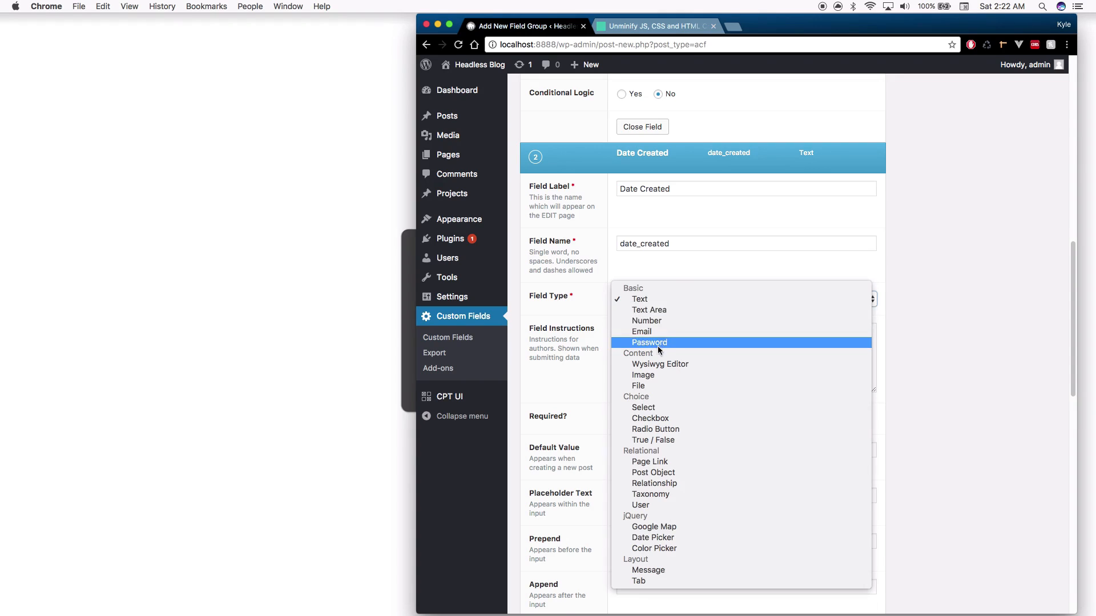
click(691, 537)
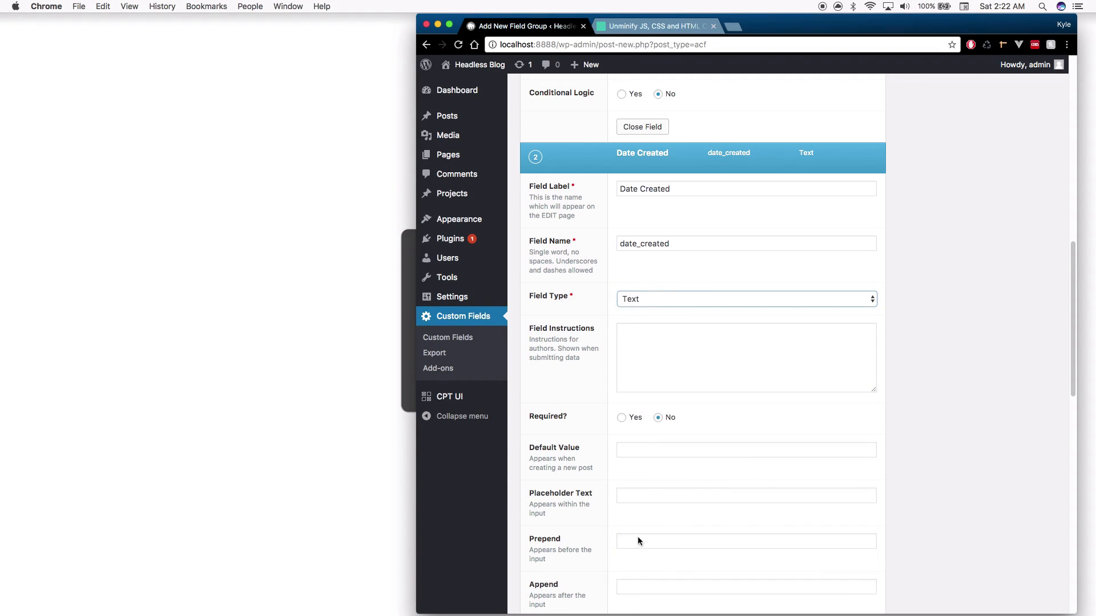
scroll(585, 446, down, 5)
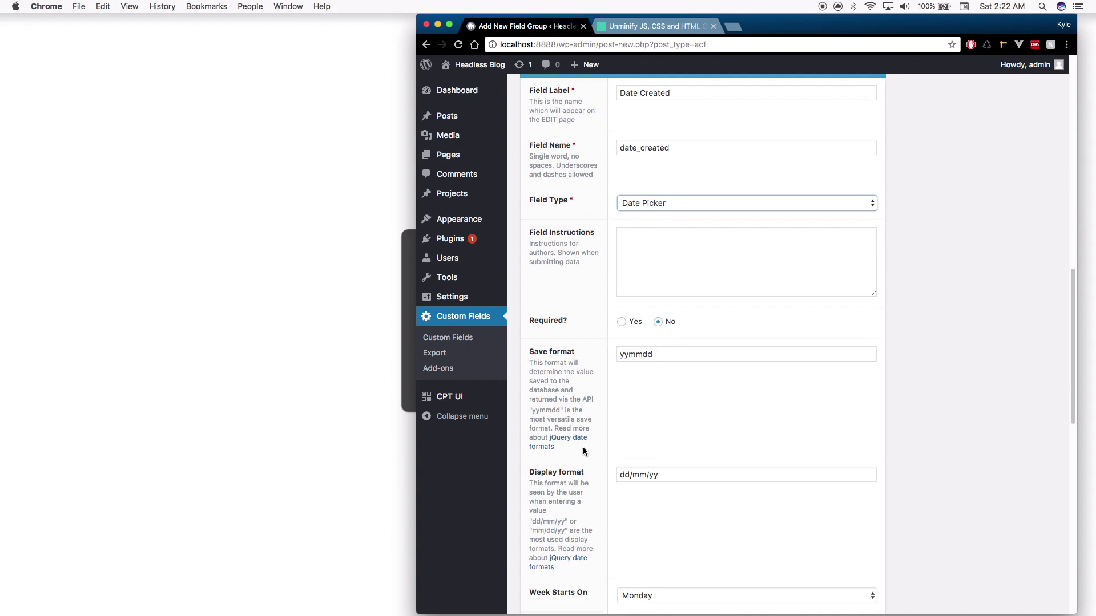
scroll(584, 445, down, 3)
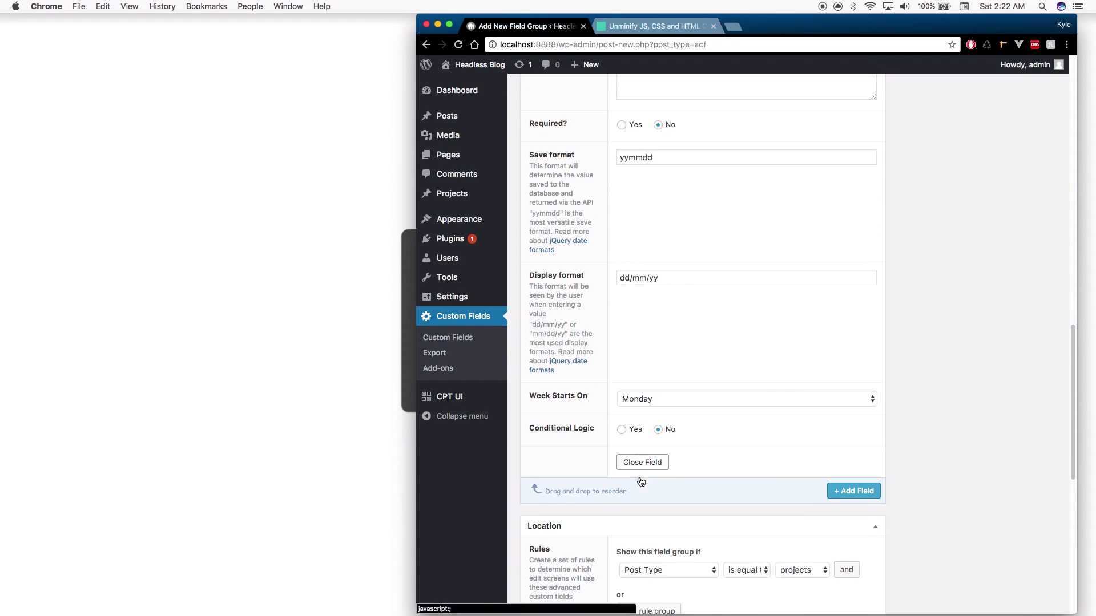
Publish the Projects field group and go to All Projects
click(851, 492)
scroll(868, 411, up, 3)
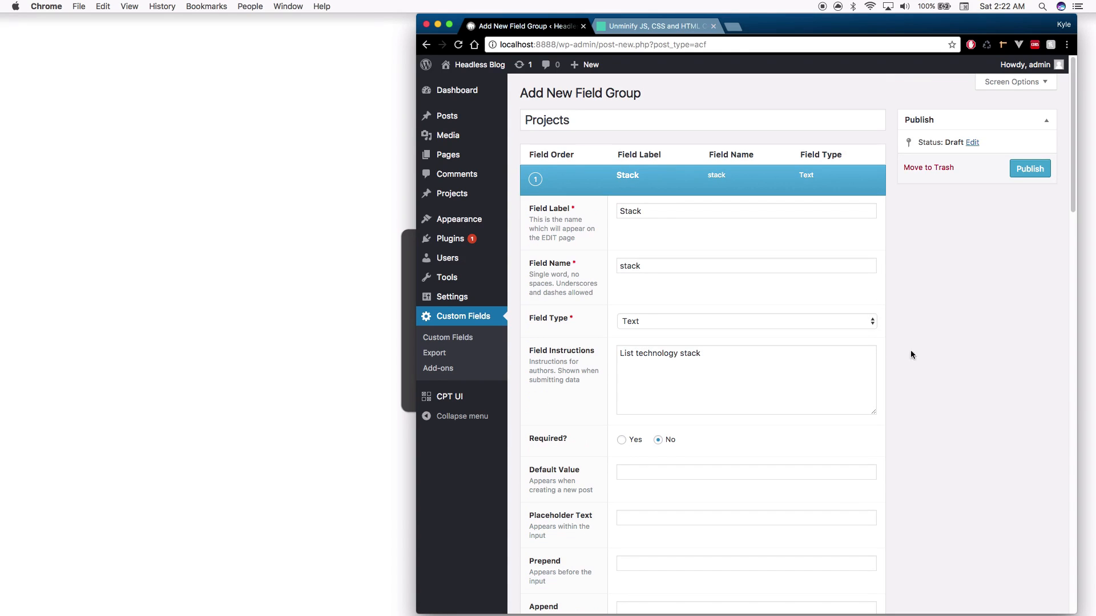
click(1030, 169)
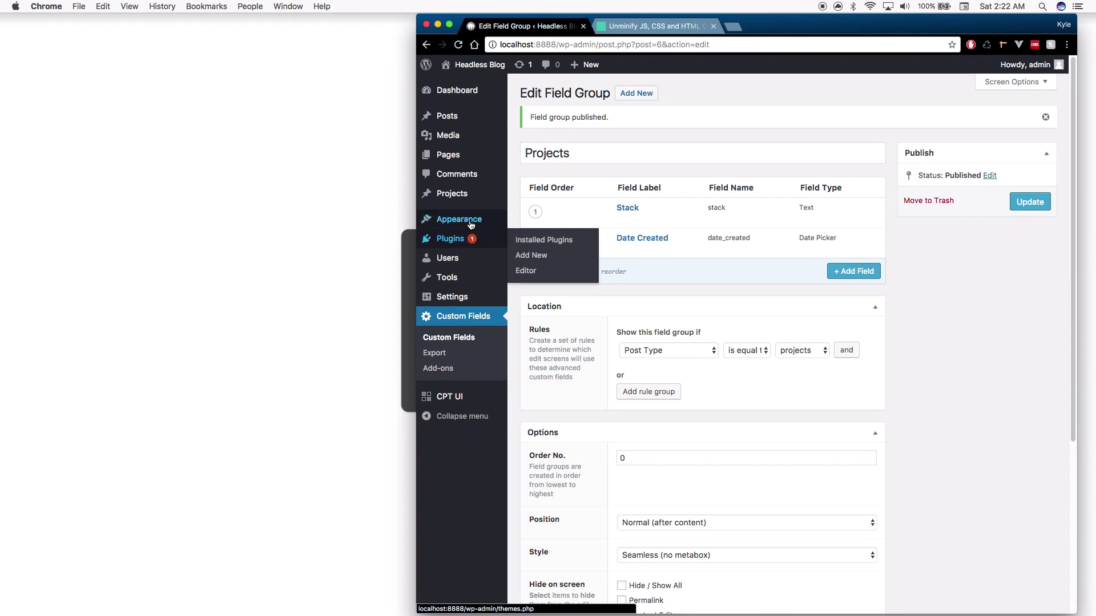
mouse_move(457, 200)
click(520, 195)
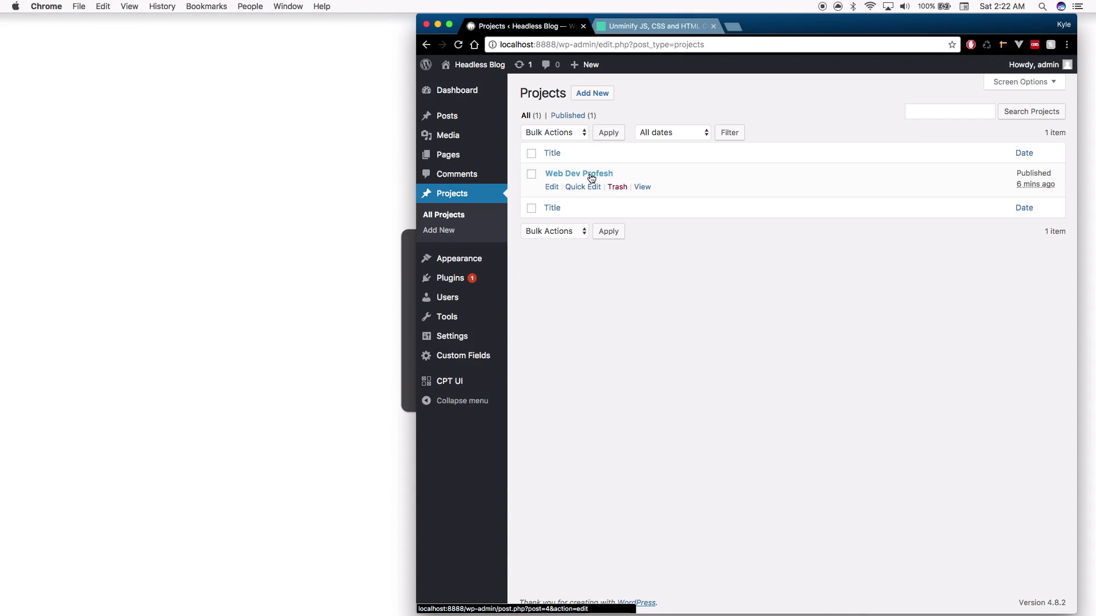
In Web Dev Profesh, set Stack to Laravel and Date Created to 23/09/2017, then update
click(591, 174)
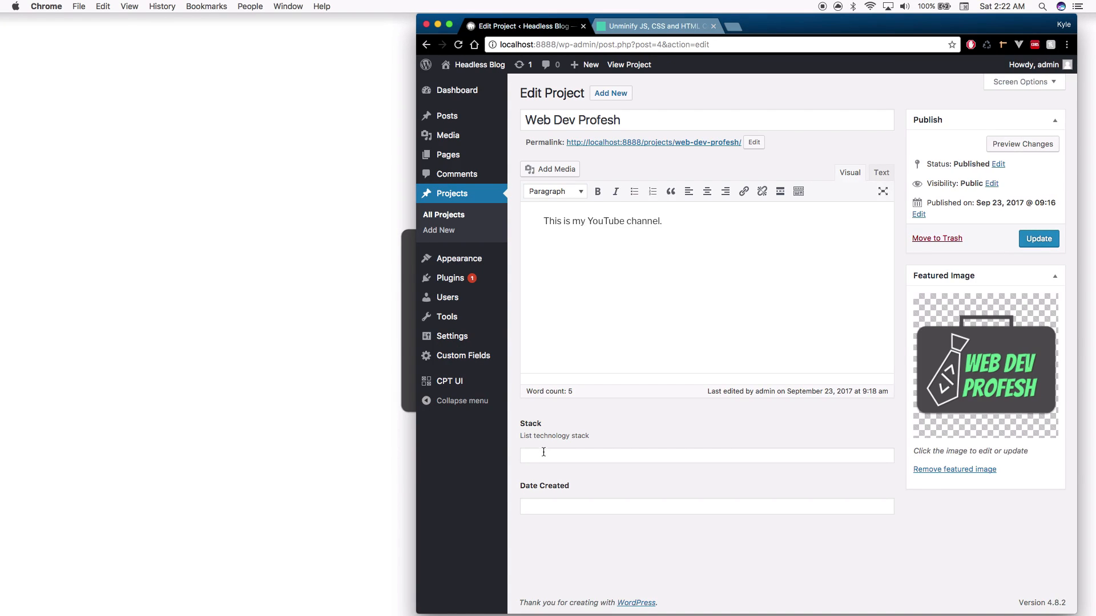
click(577, 449)
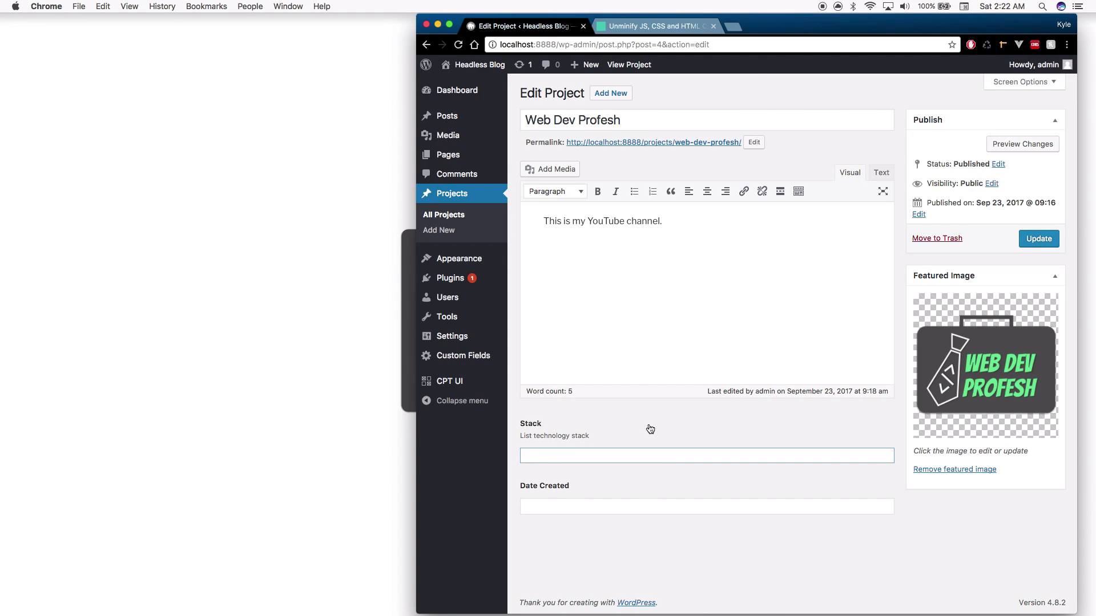
text(Laravel)
key(Tab)
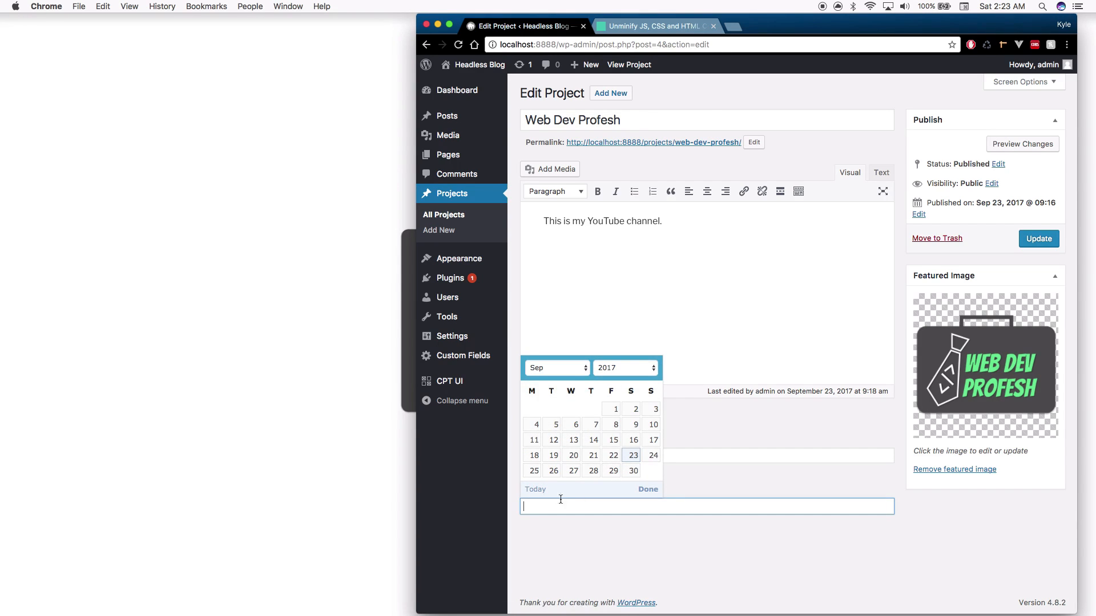
click(634, 457)
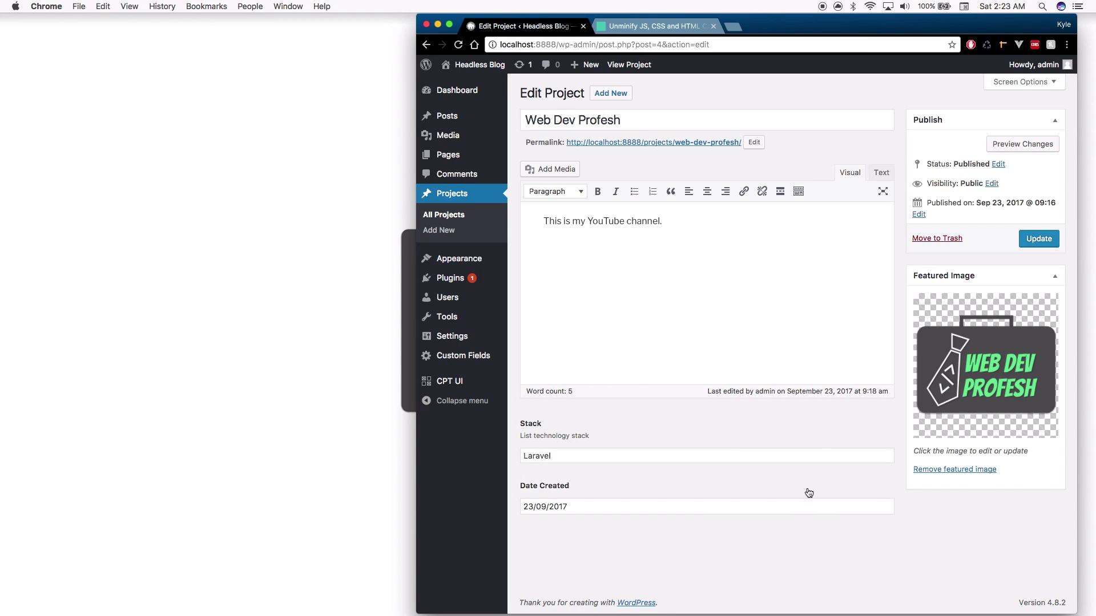
click(1032, 239)
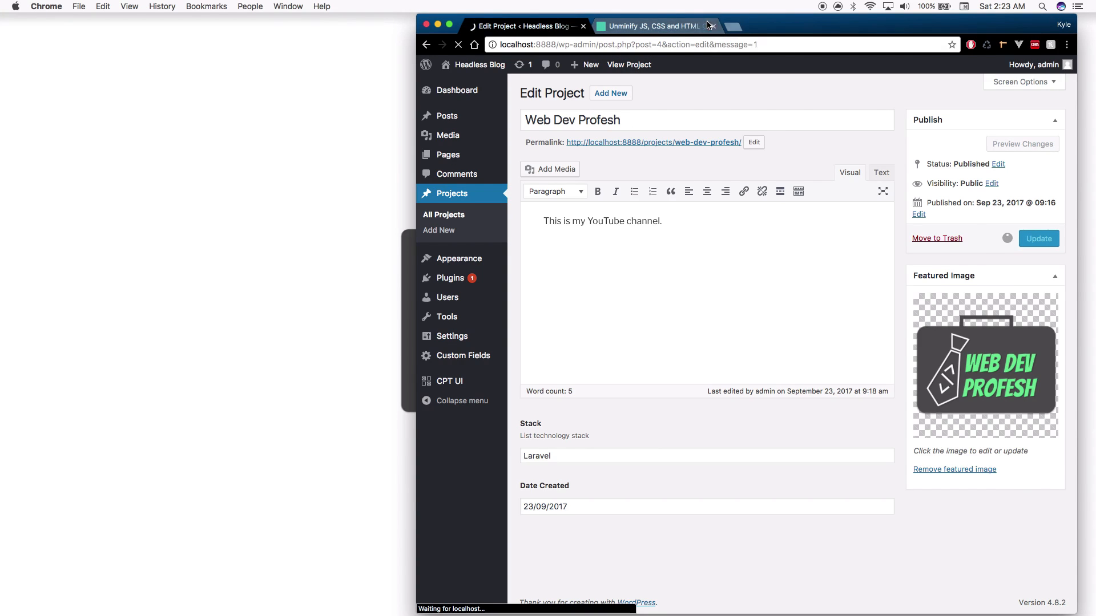
Load localhost:8888/wp-json/wp/v2/projects in a new Chrome tab
click(733, 27)
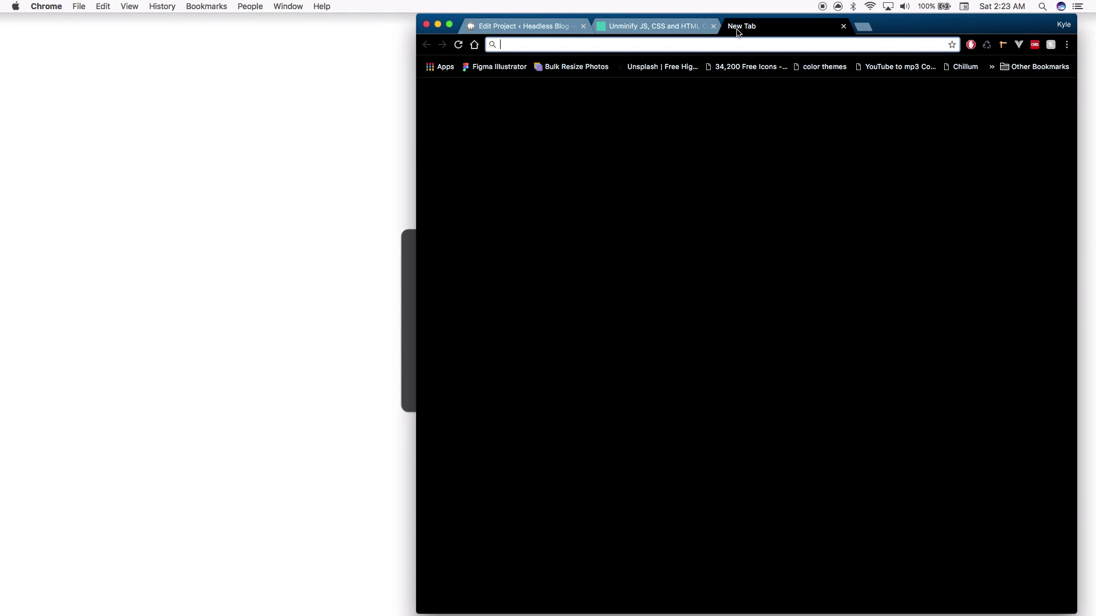
text(localhost:8)
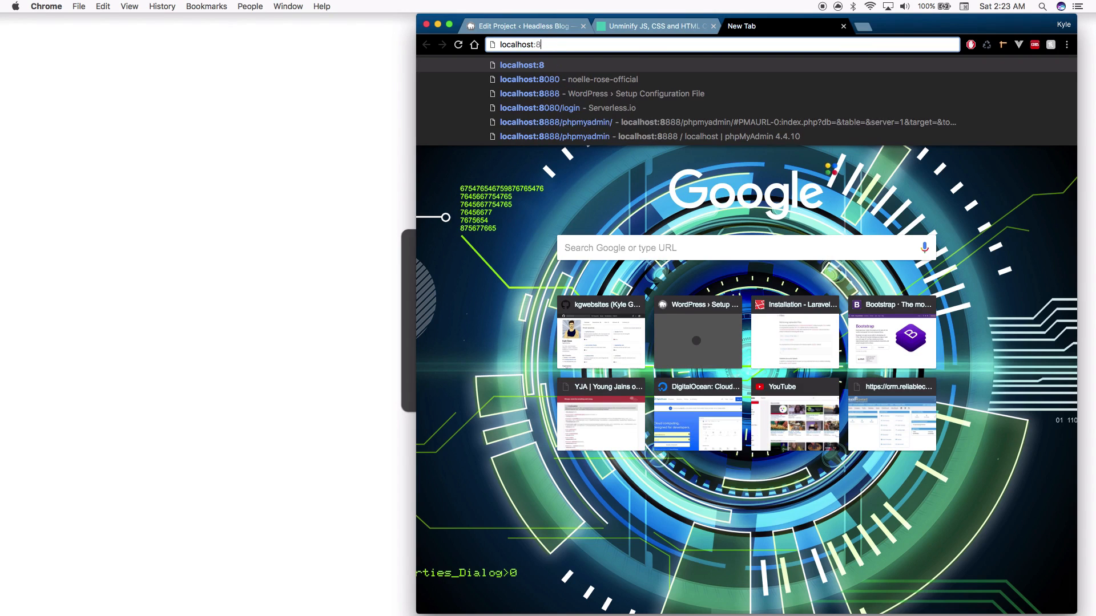
text(88)
key(Down)
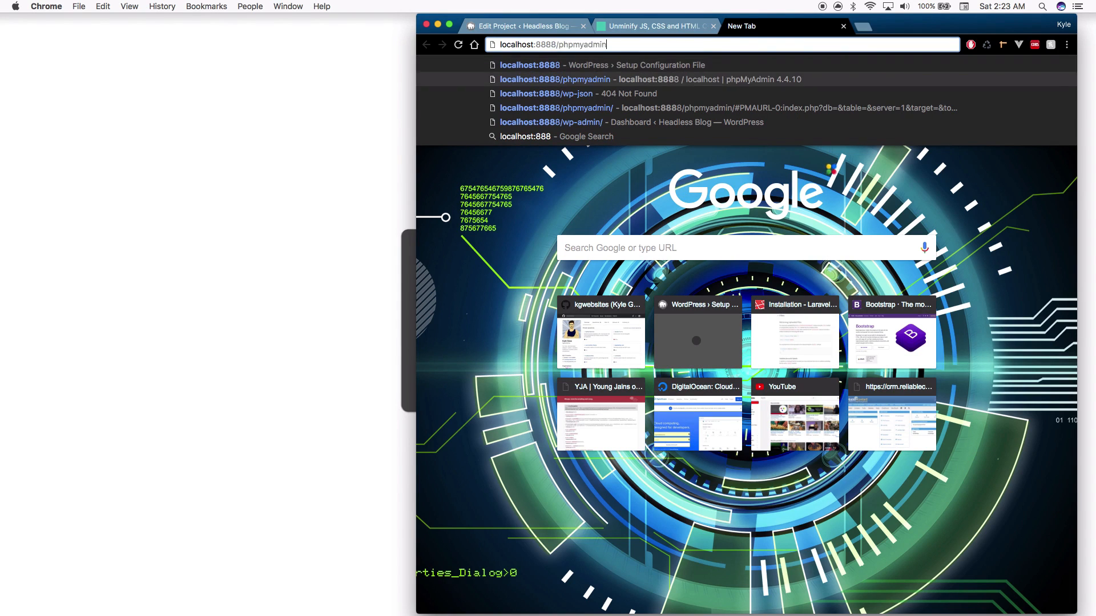
key(Down)
text(/v)
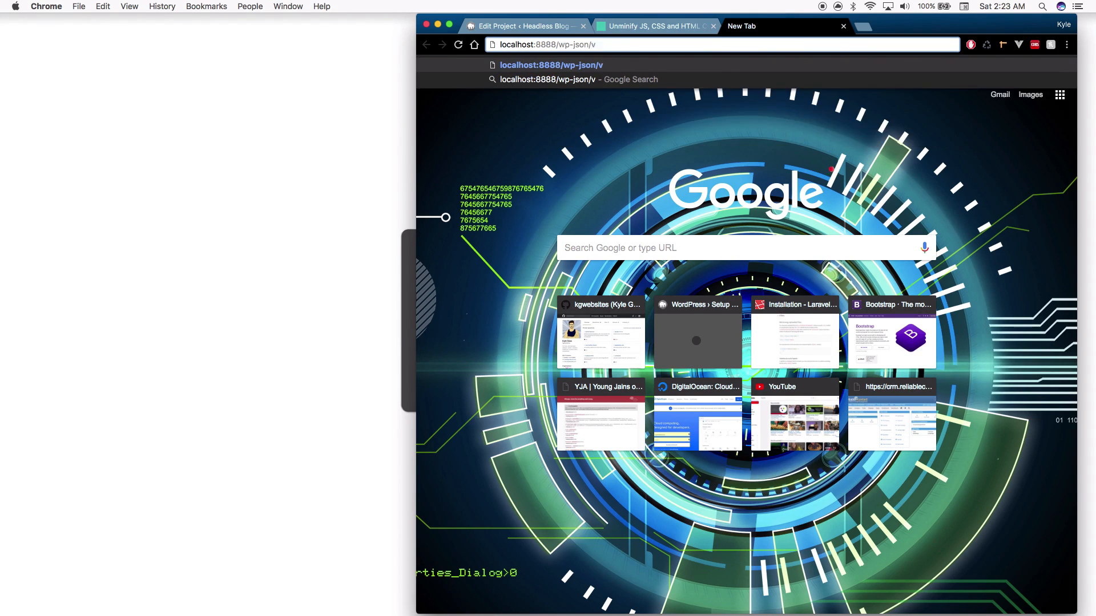
key(BackSpace)
text(wp/v2/proje)
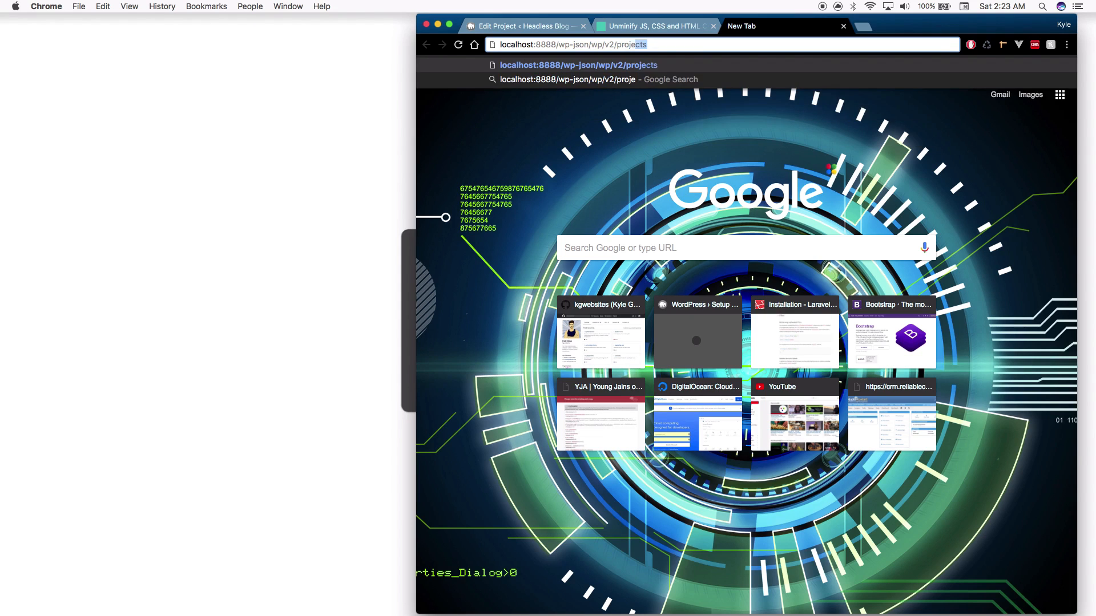
text(cts)
key(Return)
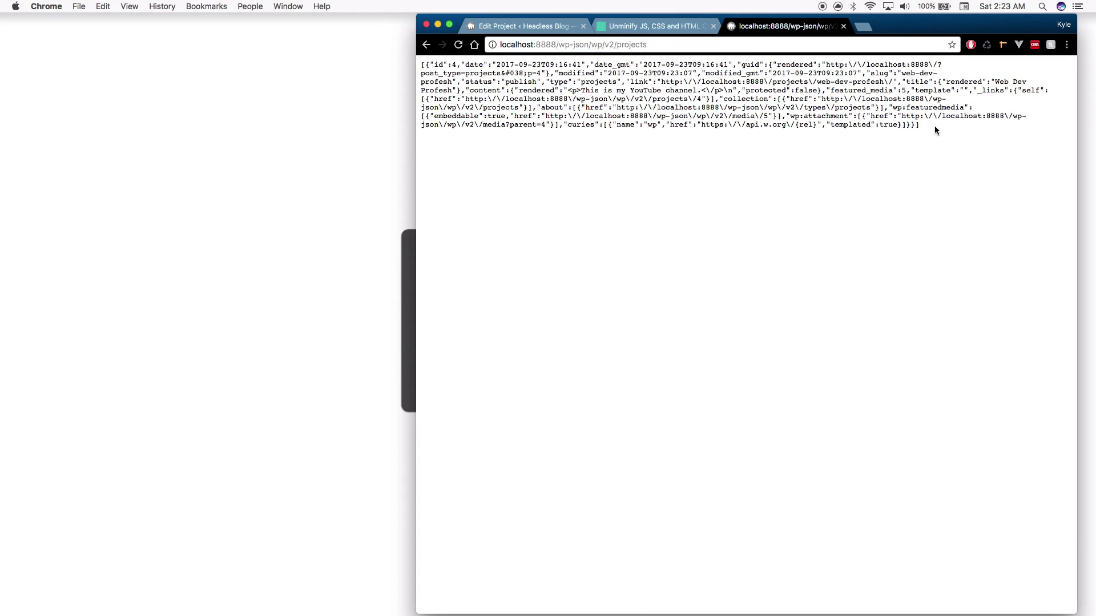
Paste the copied projects JSON into Unminify, format it, then return to Edit Project
key(super+a)
key(super+c)
click(656, 26)
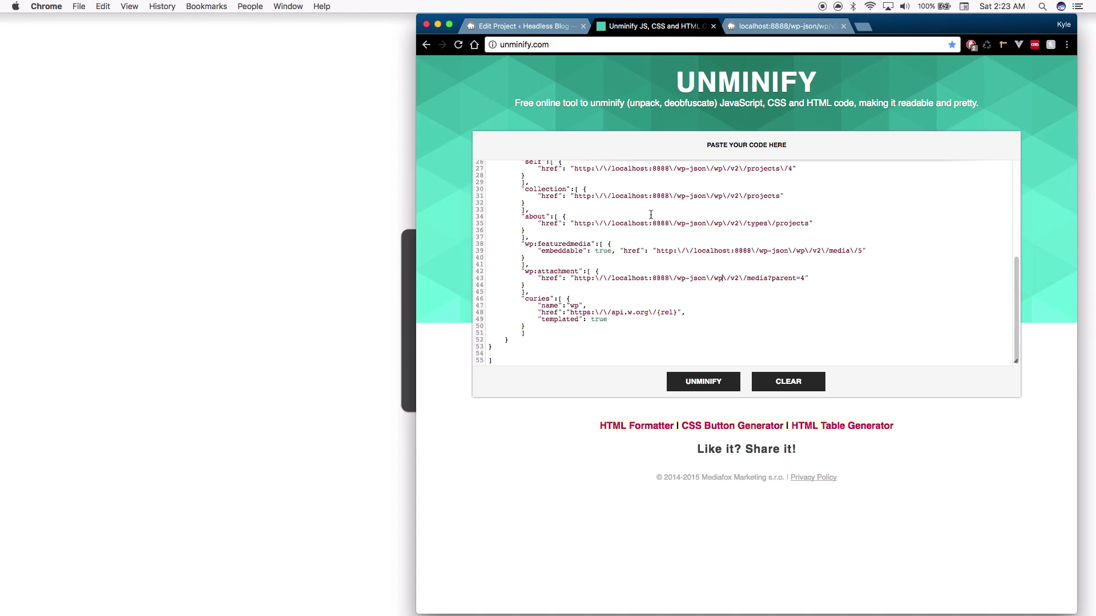
key(super+a)
key(super+v)
click(708, 382)
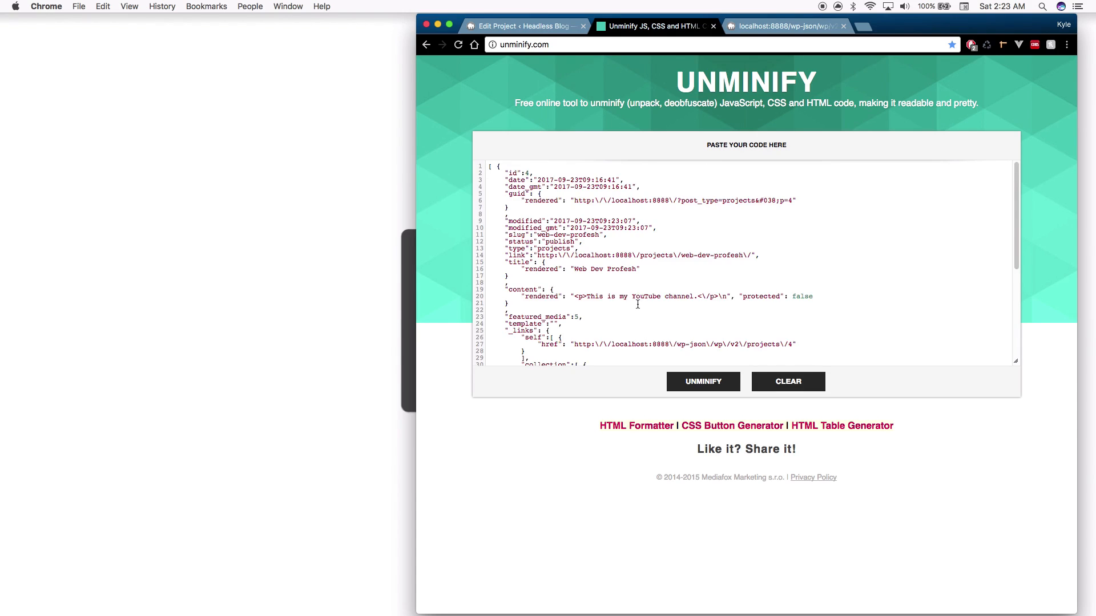
scroll(638, 304, down, 6)
scroll(638, 287, up, 6)
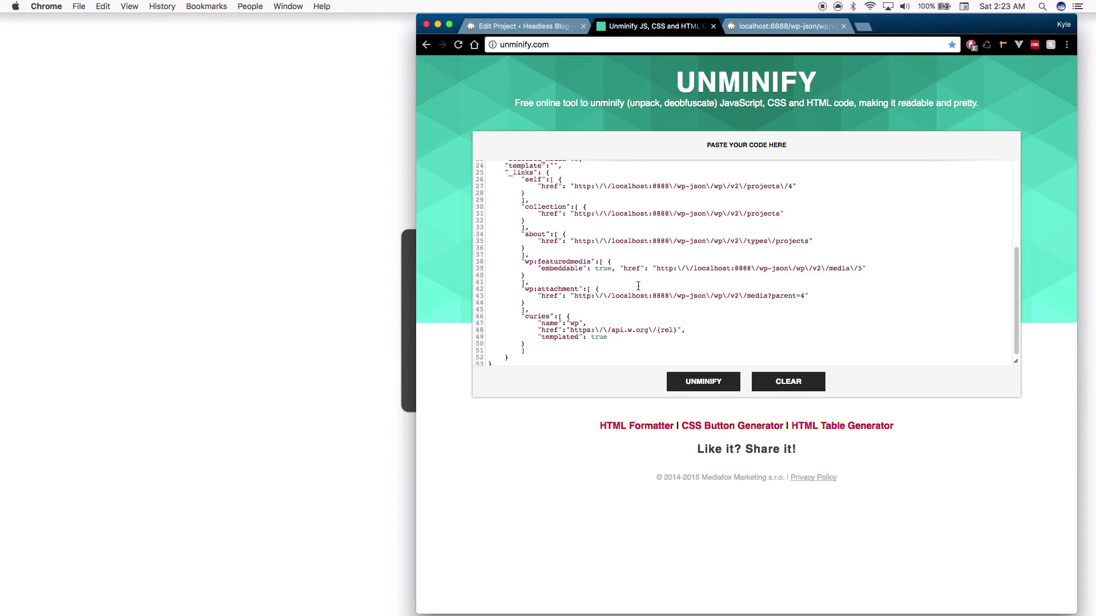
scroll(631, 290, down, 3)
scroll(629, 290, down, 1)
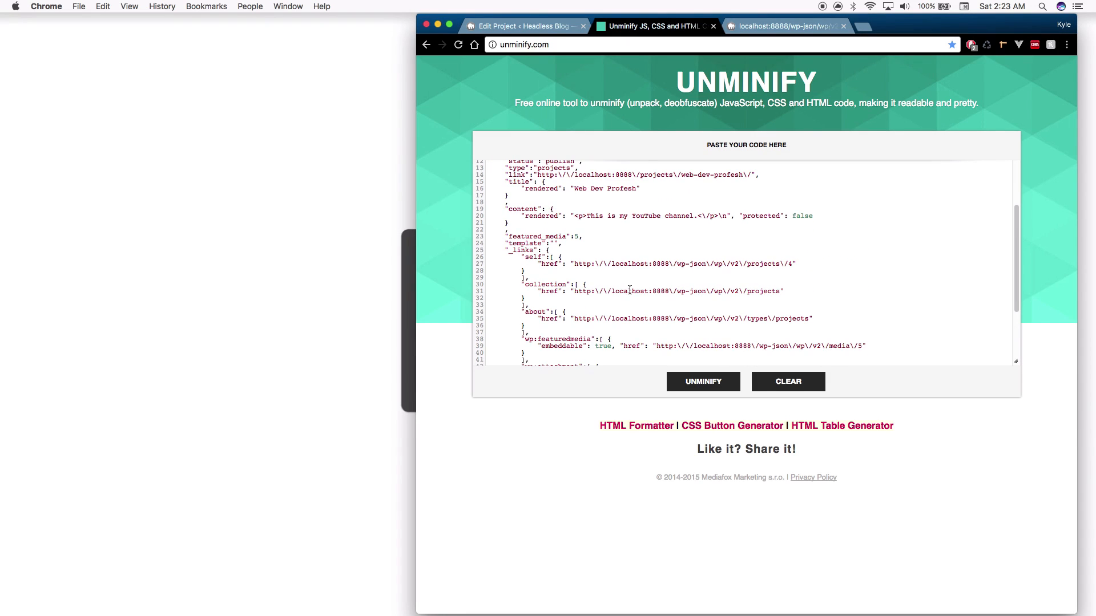
click(554, 33)
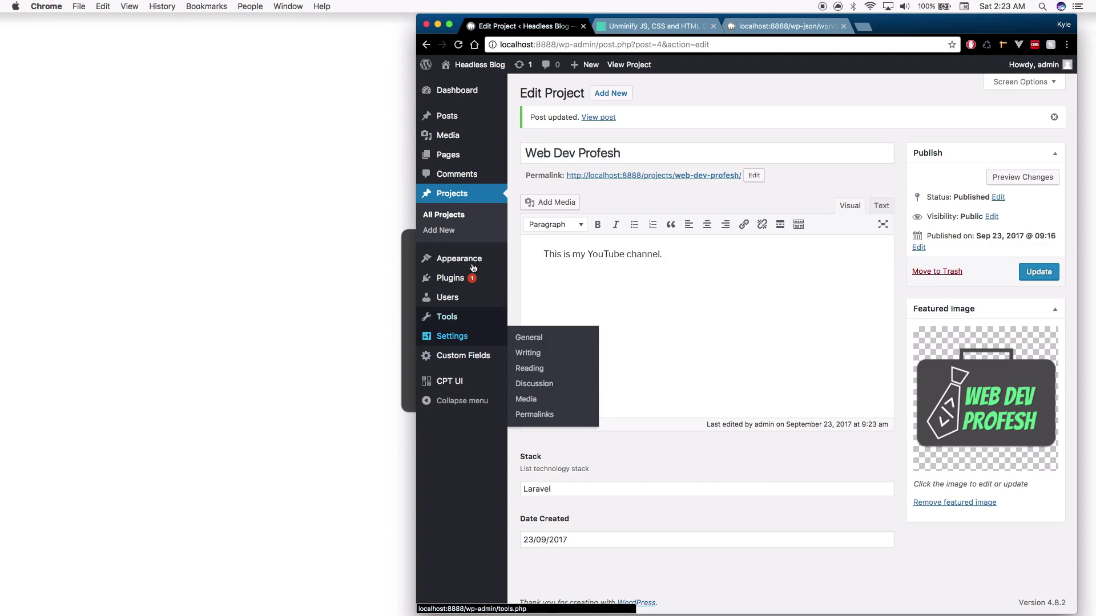
Search plugins for 'acf to rest api', then install and activate ACF to REST API
mouse_move(472, 279)
click(533, 295)
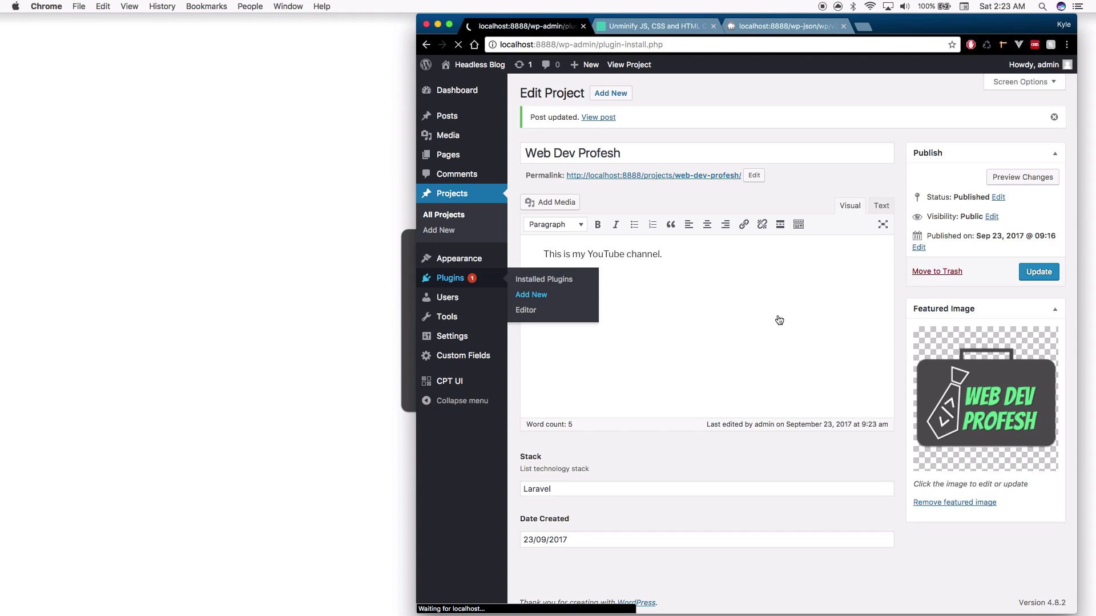
click(911, 129)
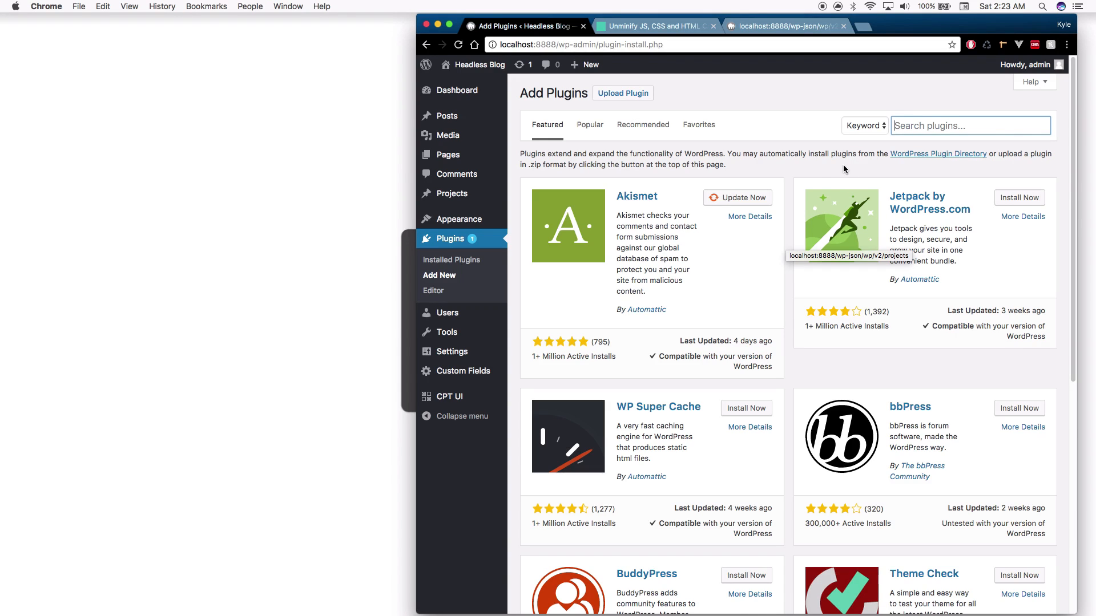
click(935, 124)
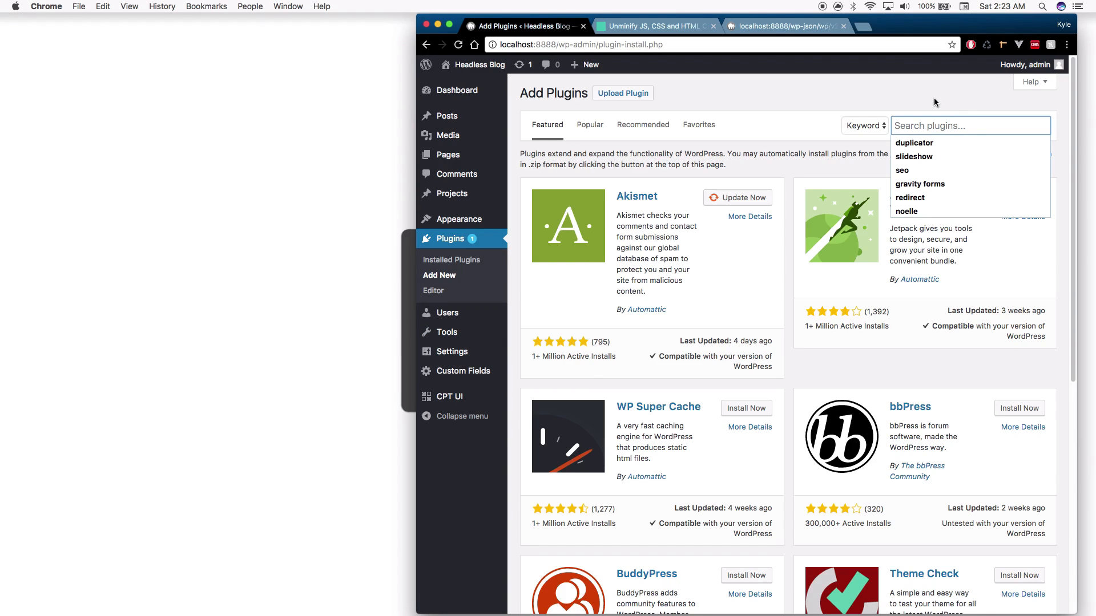
text(acf to rest)
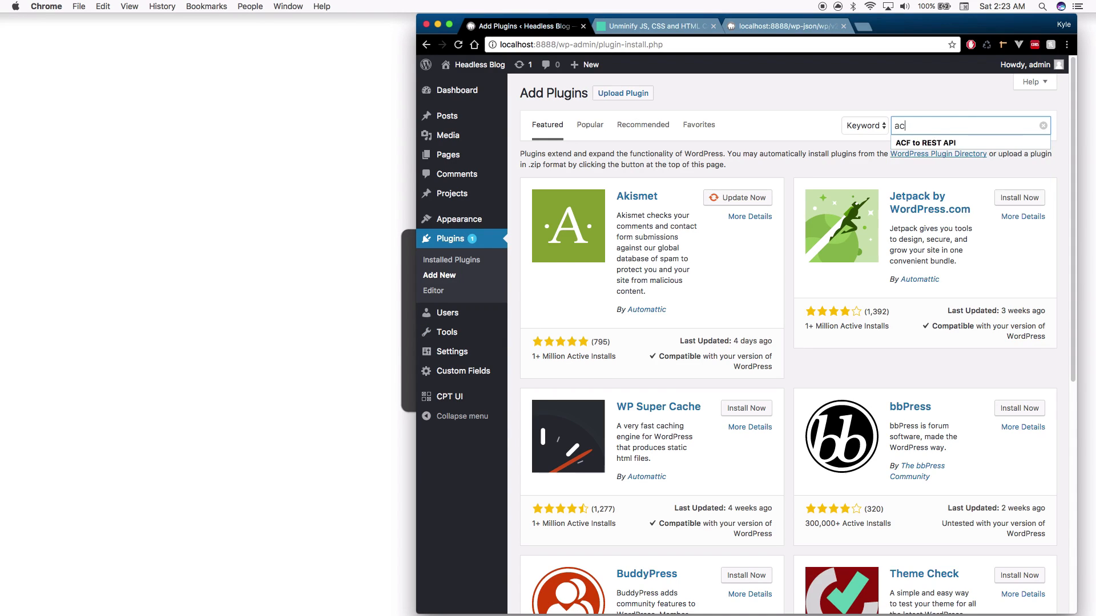
text( api)
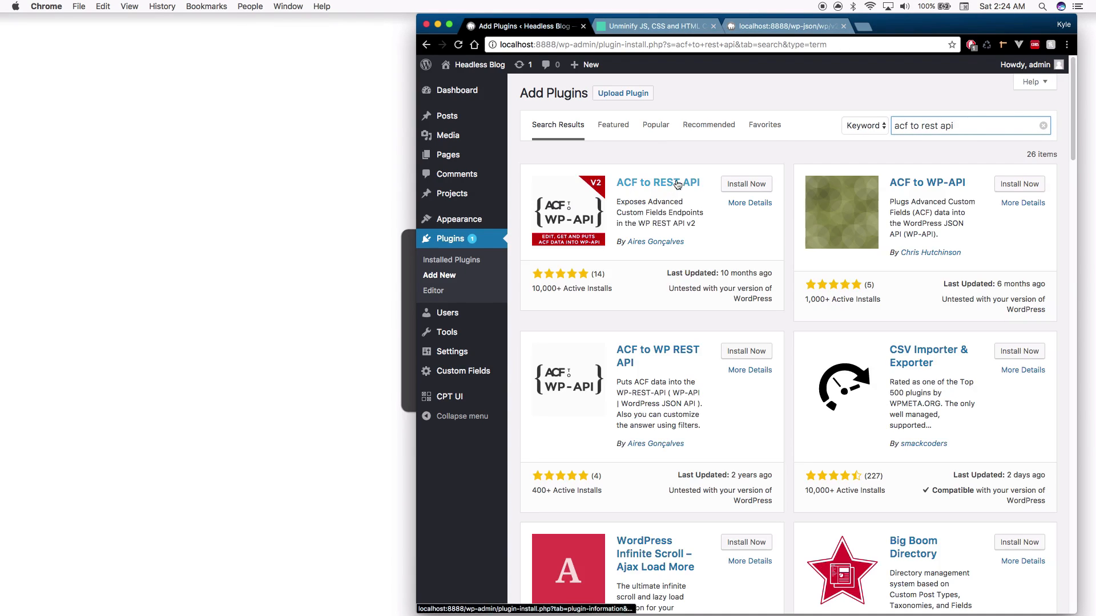
click(738, 187)
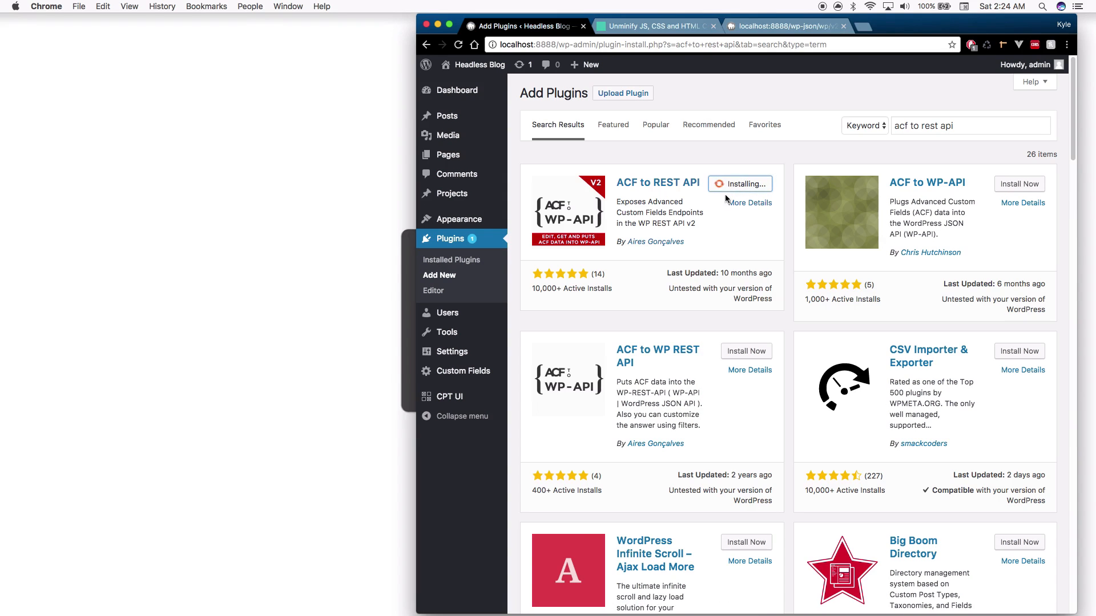
click(736, 187)
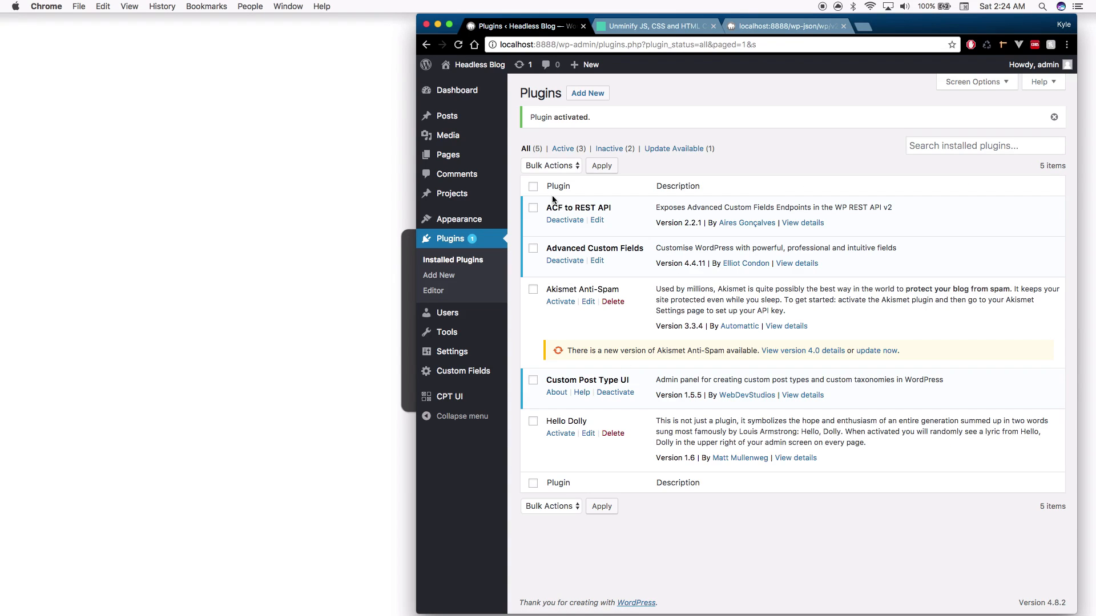
Reload the projects JSON and reformat it in Unminify
click(782, 26)
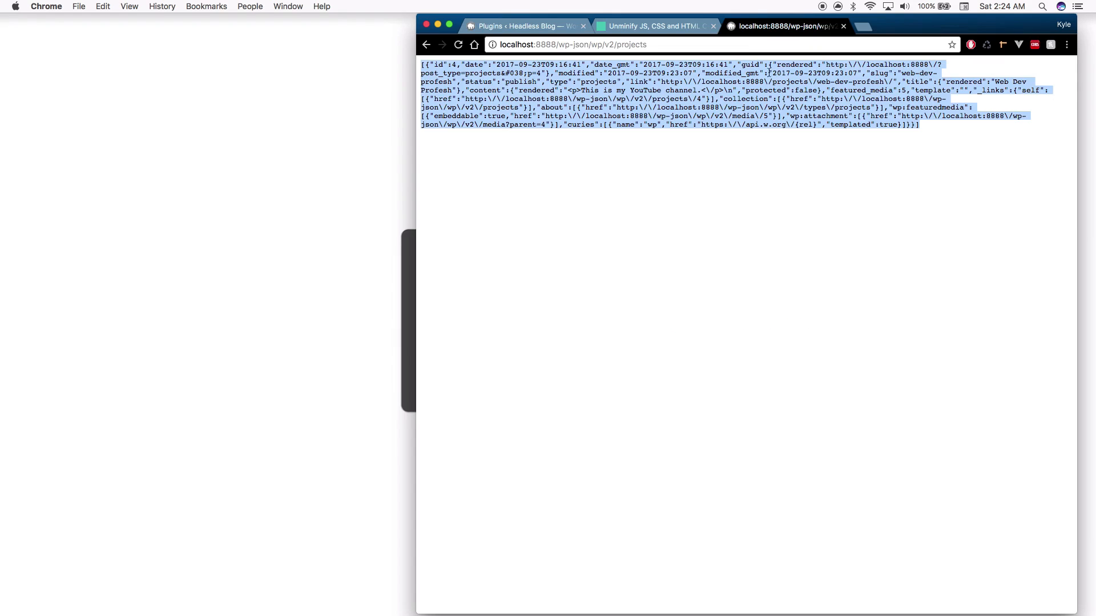
key(super+r)
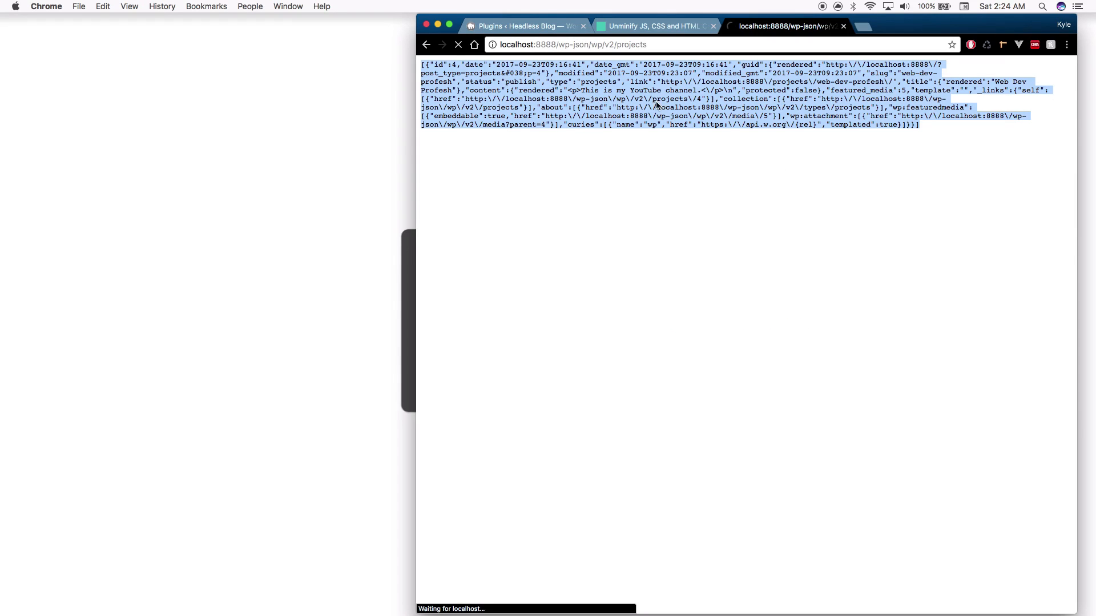
key(super+a)
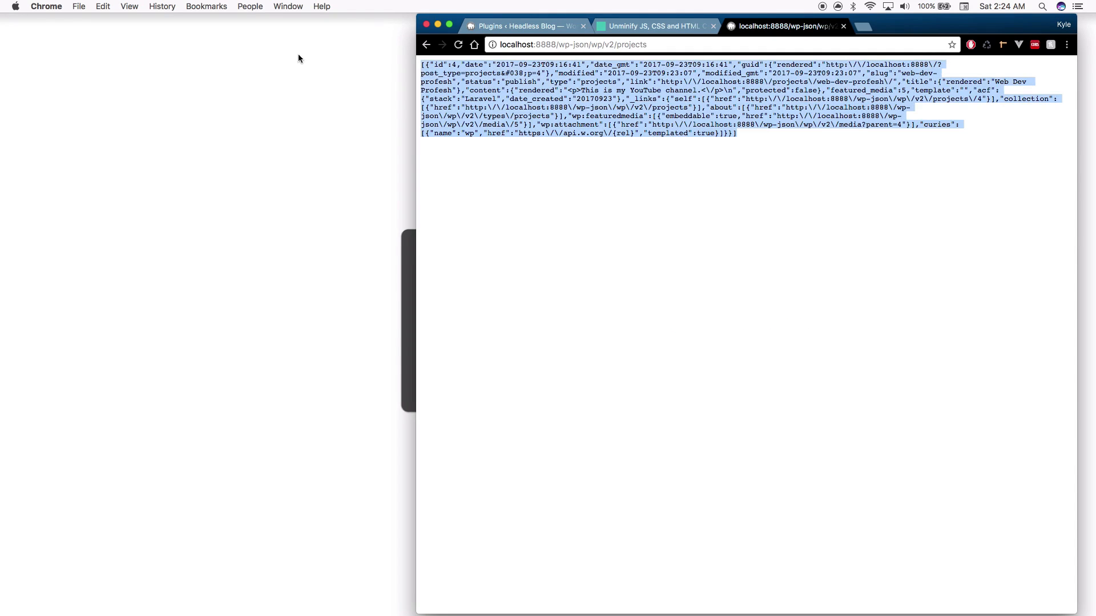
click(653, 26)
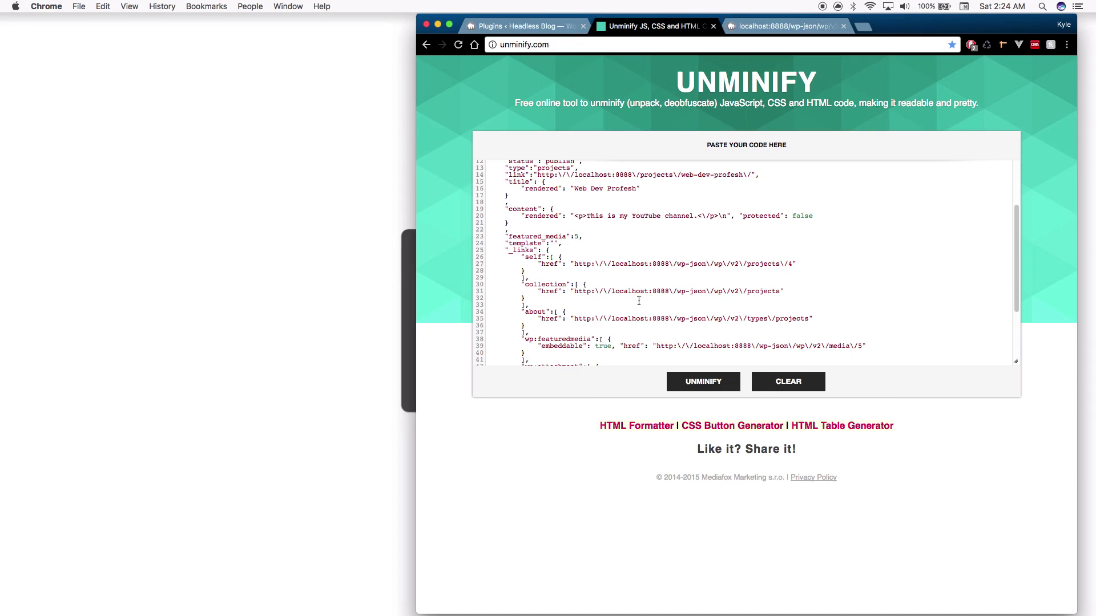
click(640, 302)
key(super+a)
key(super+v)
click(693, 382)
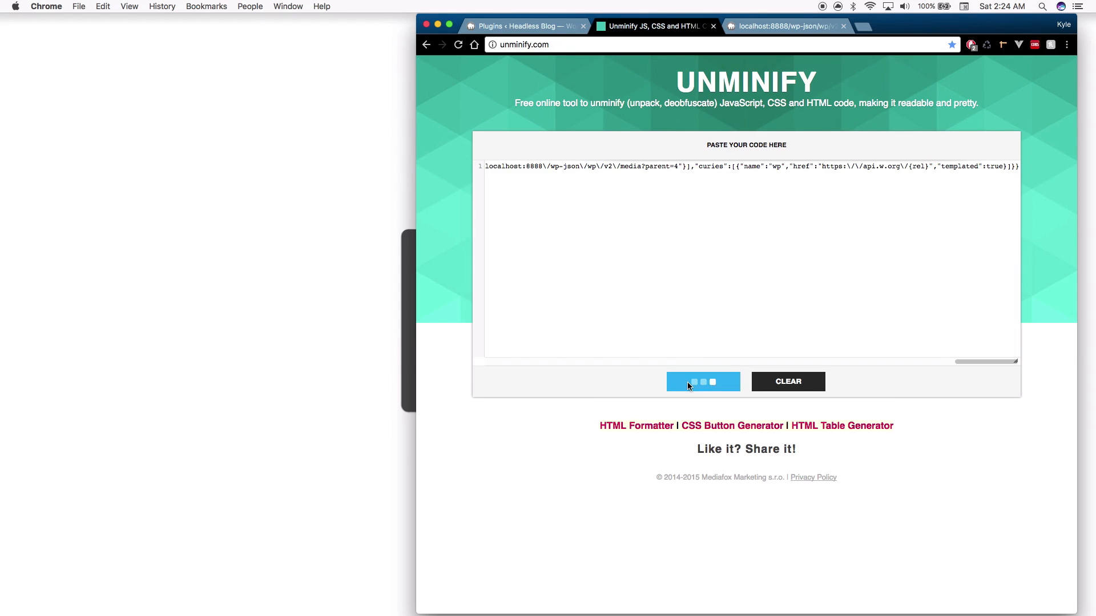
Inspect the new acf block's date_created value 20170923, then return to the plugins page
scroll(687, 340, down, 3)
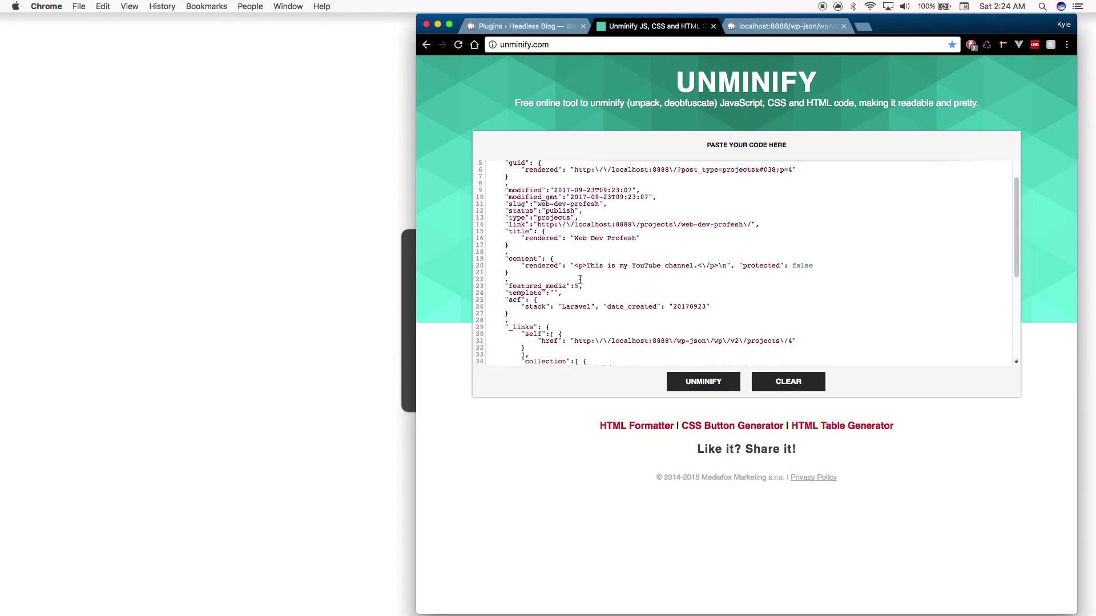
scroll(543, 298, down, 1)
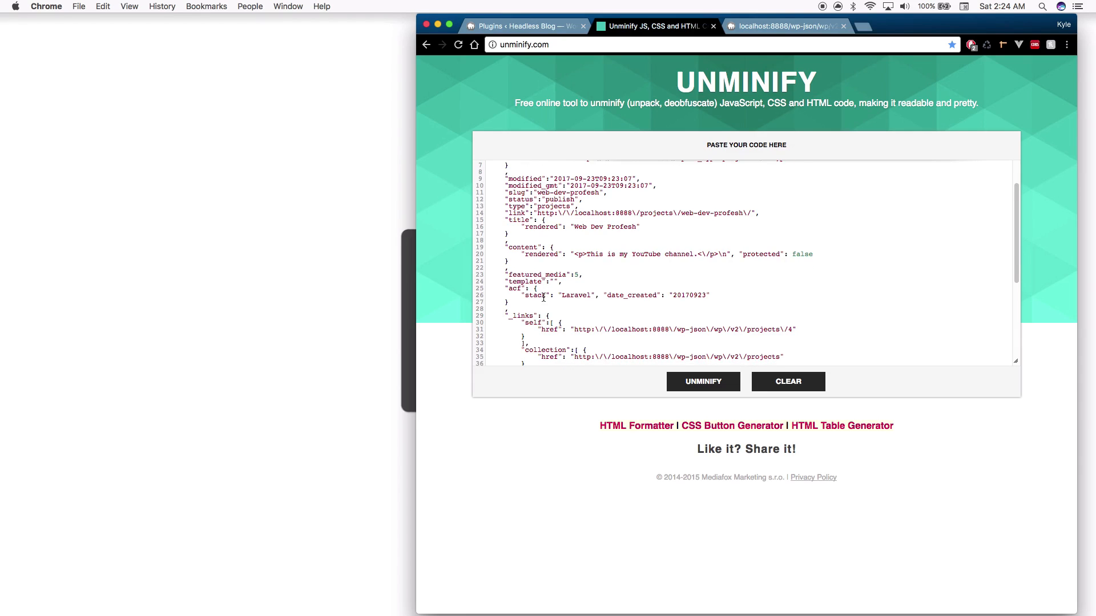
double_click(510, 290)
scroll(530, 292, down, 1)
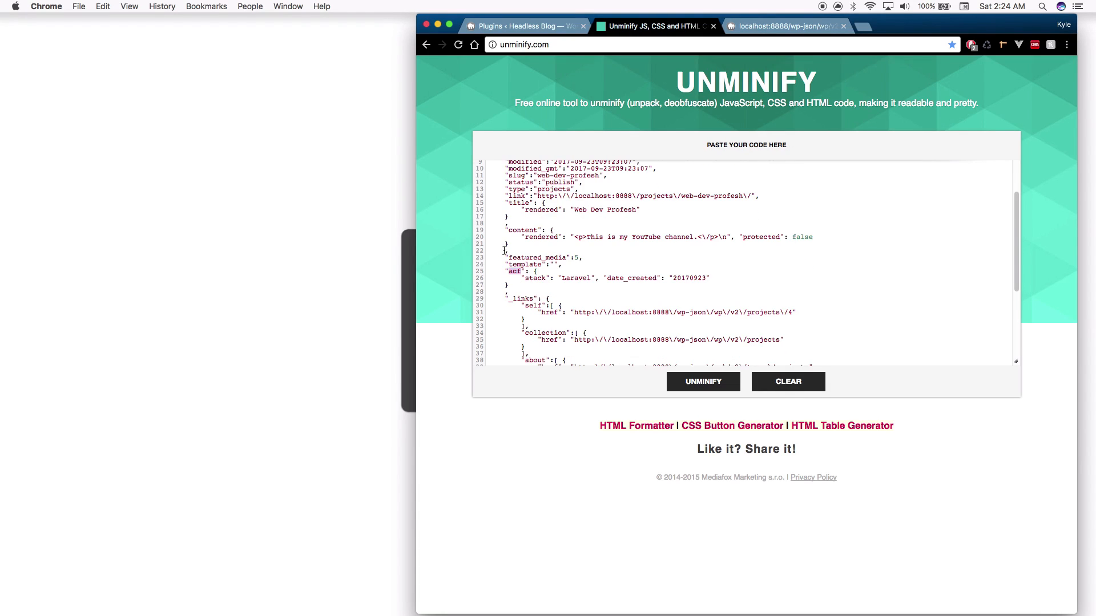
click(537, 272)
scroll(538, 270, down, 1)
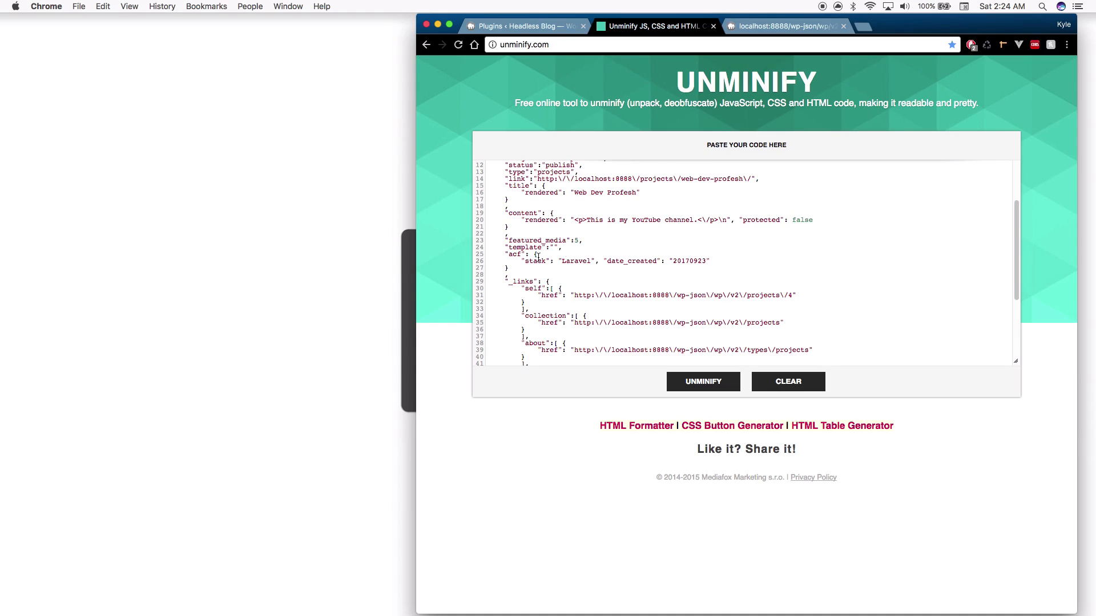
scroll(565, 255, down, 1)
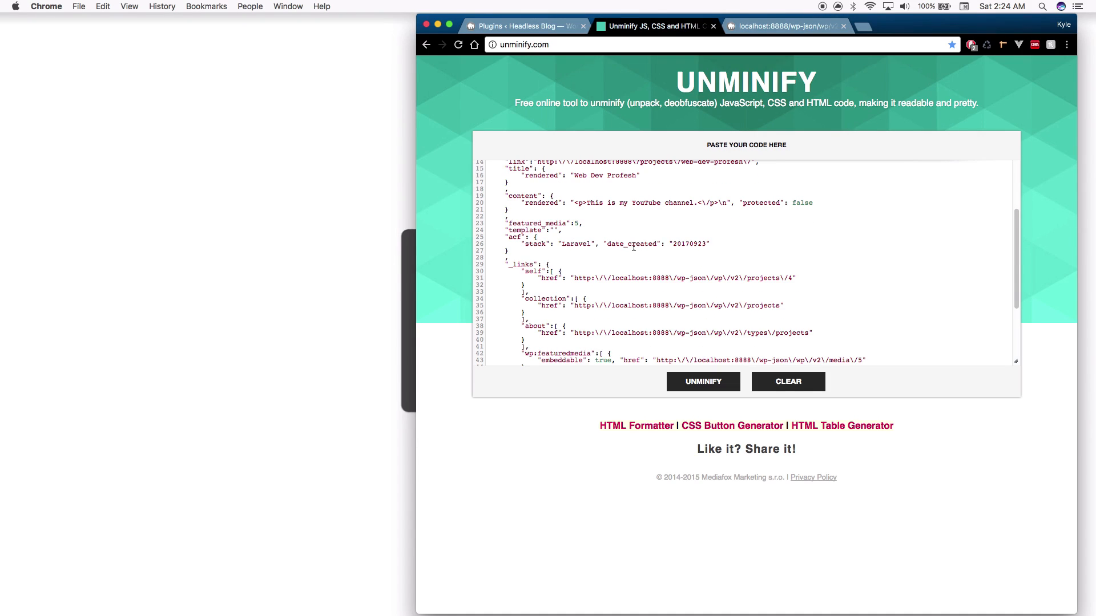
double_click(680, 244)
click(691, 247)
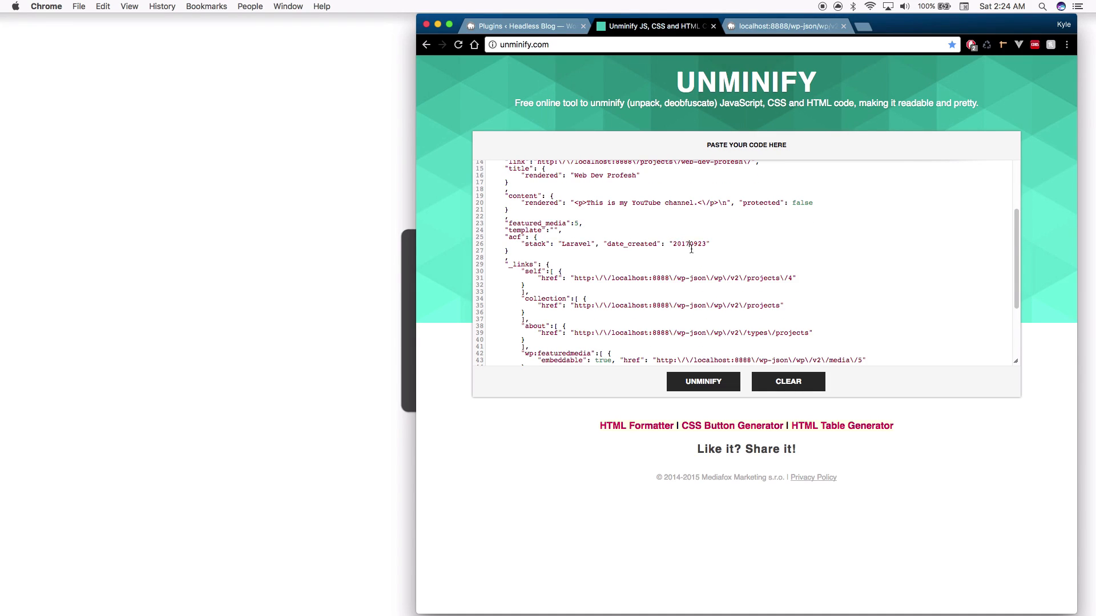
click(527, 28)
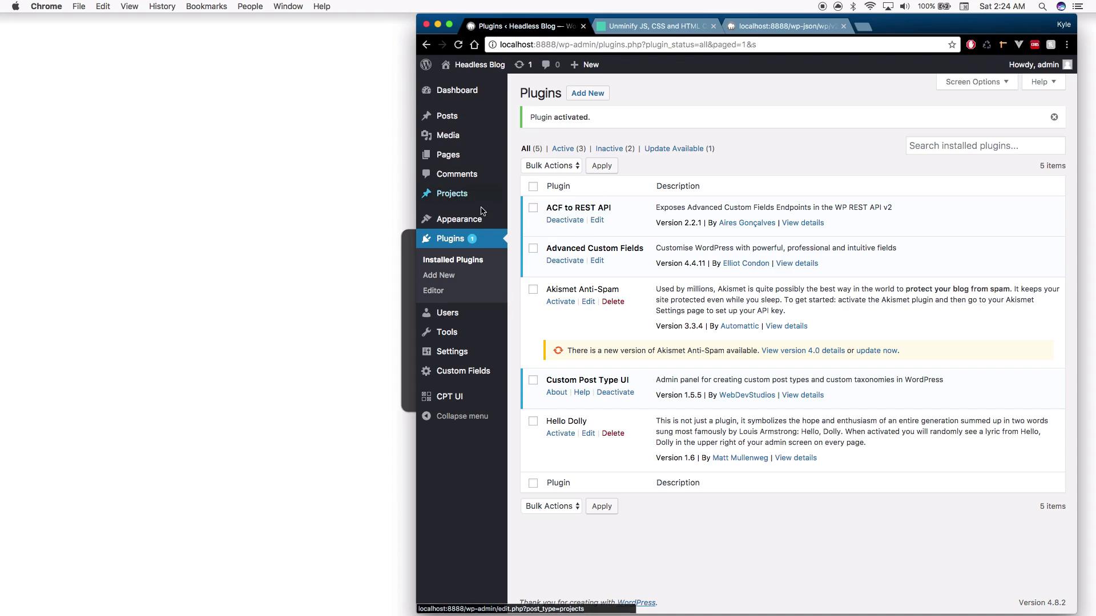
Search for Better REST API Featured Images, then install and activate it
click(777, 26)
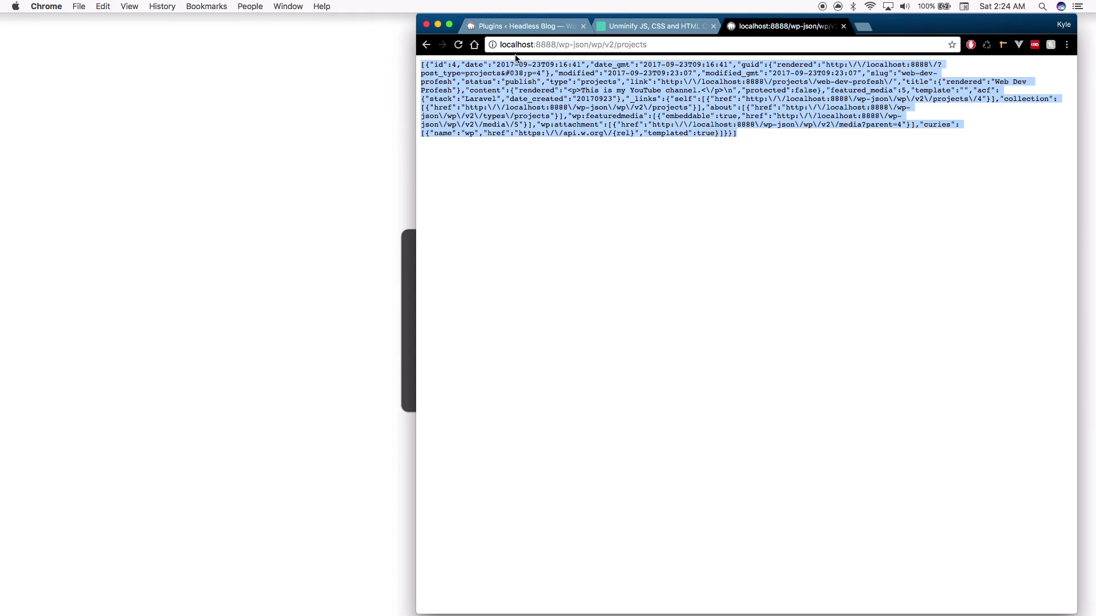
click(533, 26)
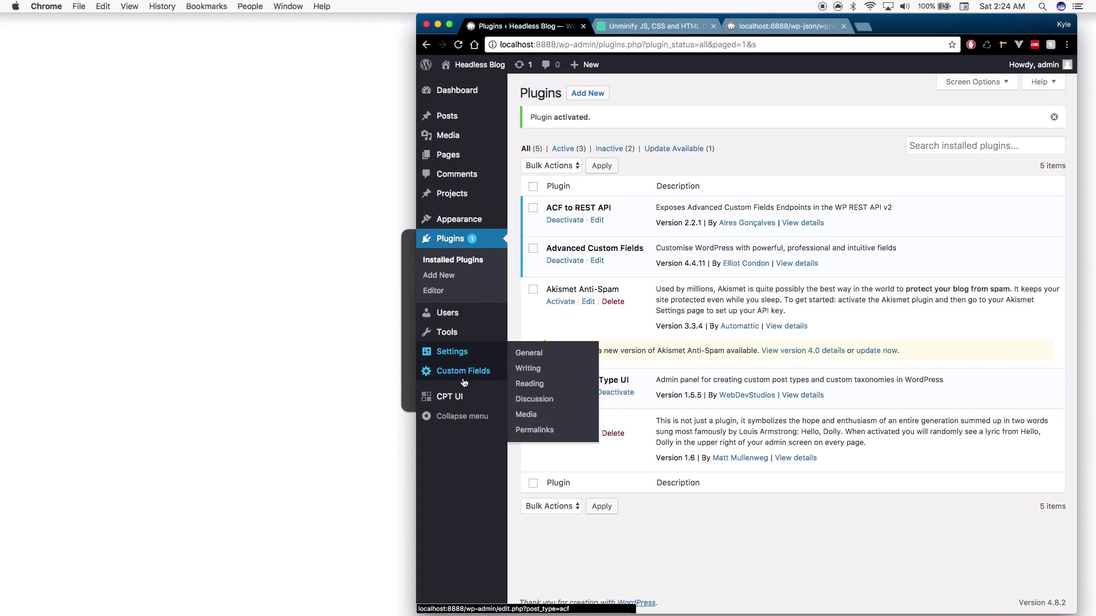
click(444, 277)
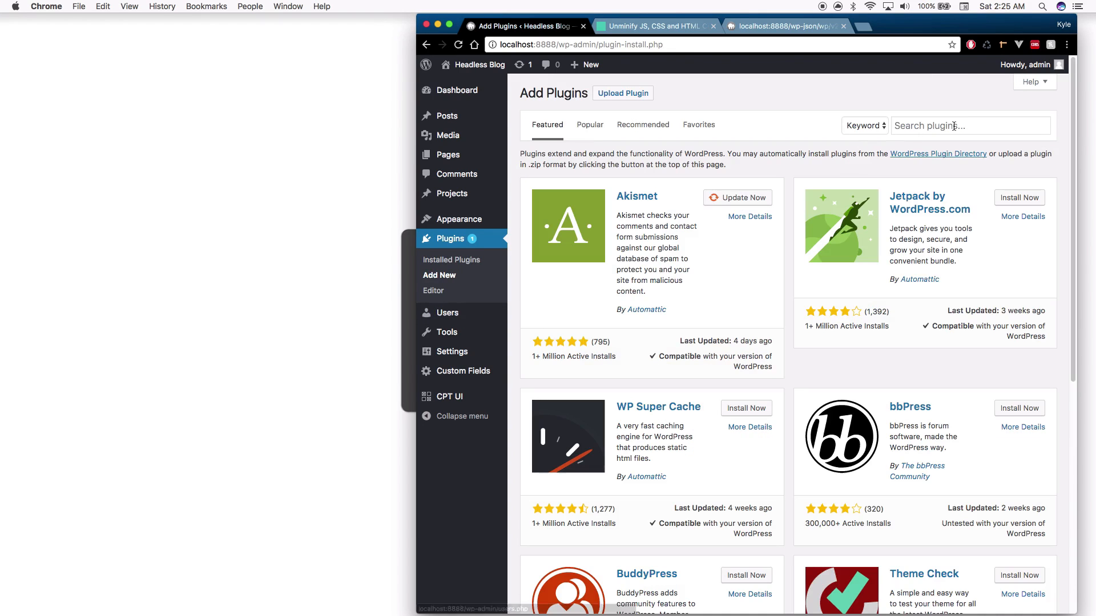
click(954, 126)
text(Better REST API Feat)
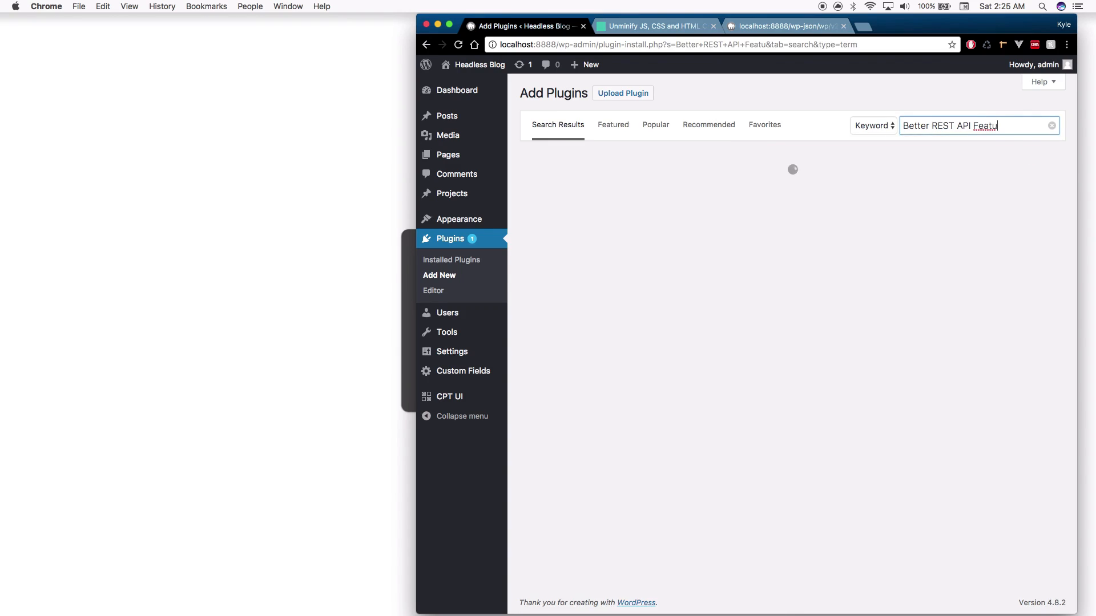
text(u)
text(re)
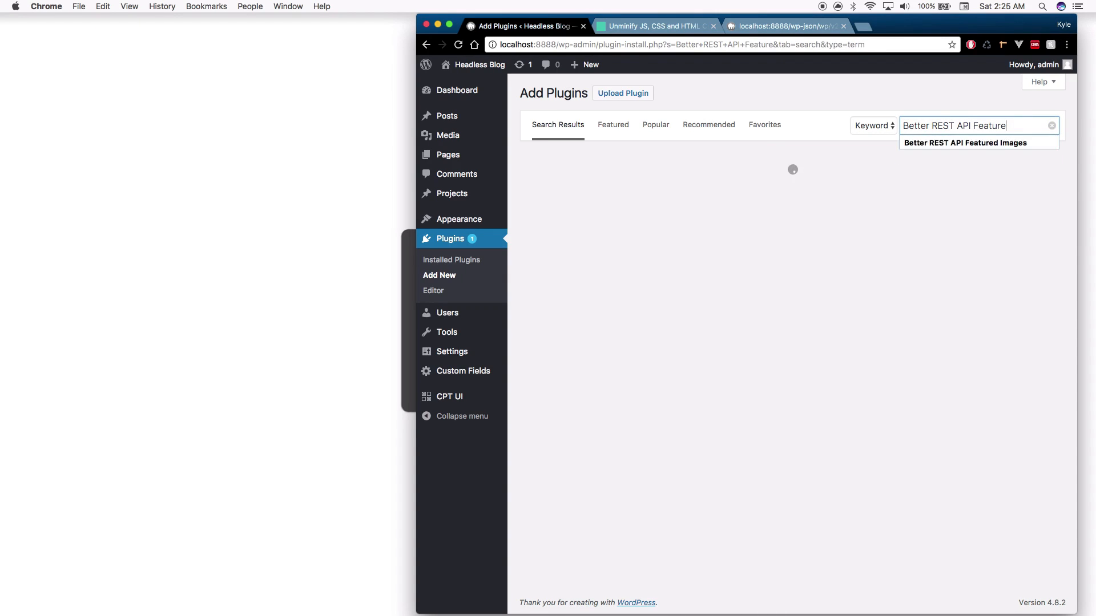
key(Down)
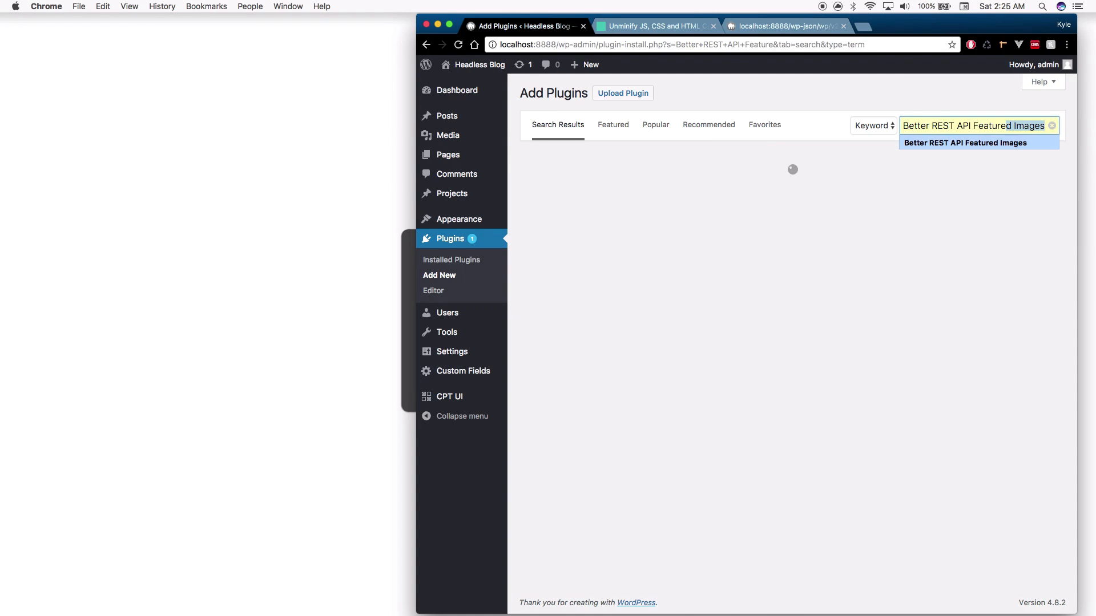
key(Return)
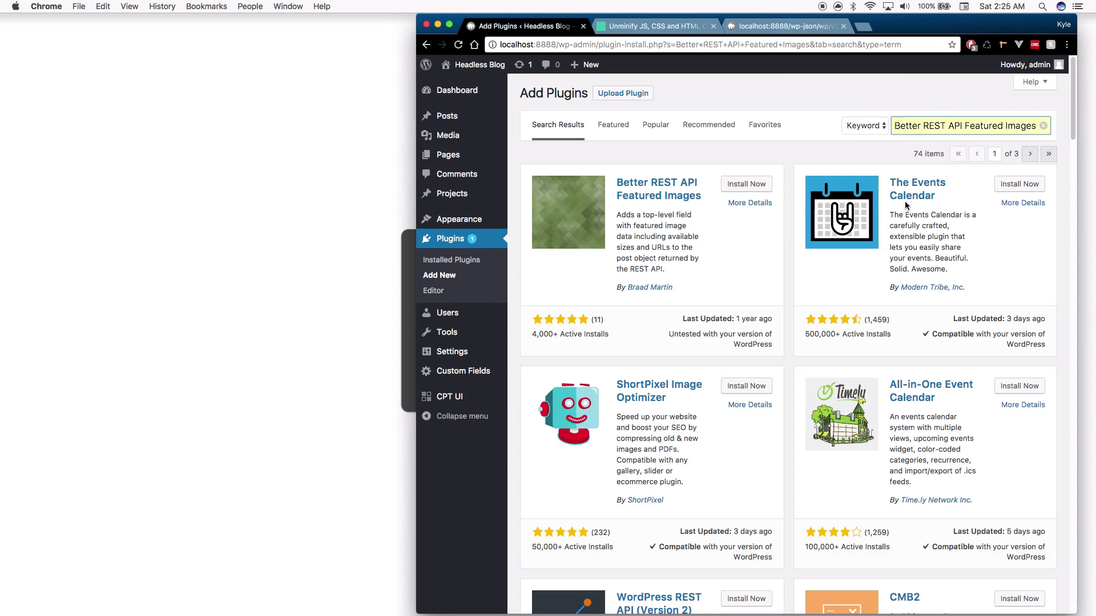
click(742, 184)
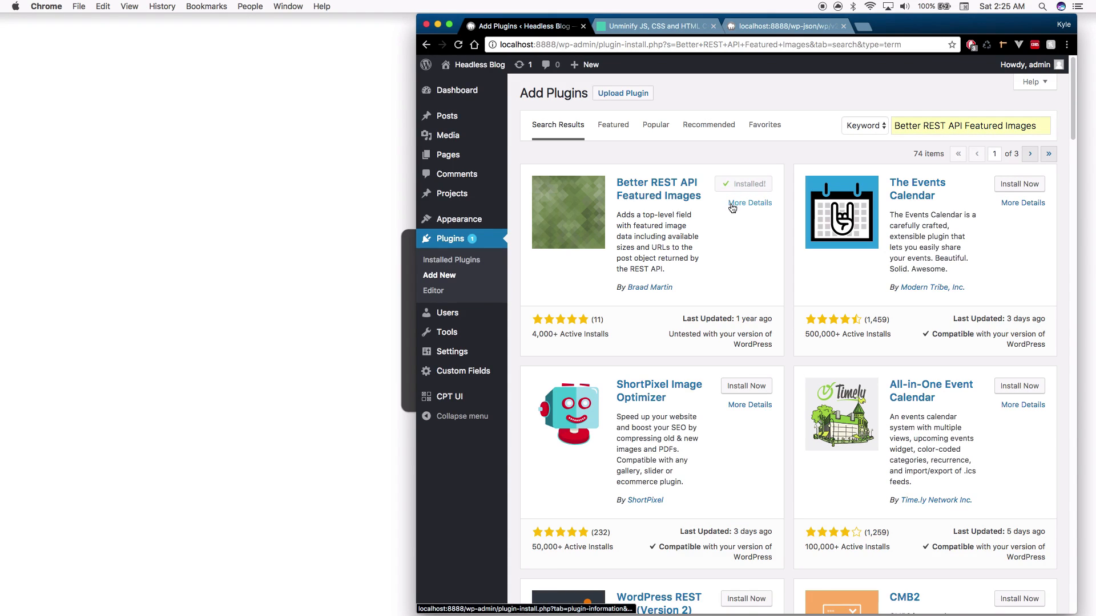
click(750, 183)
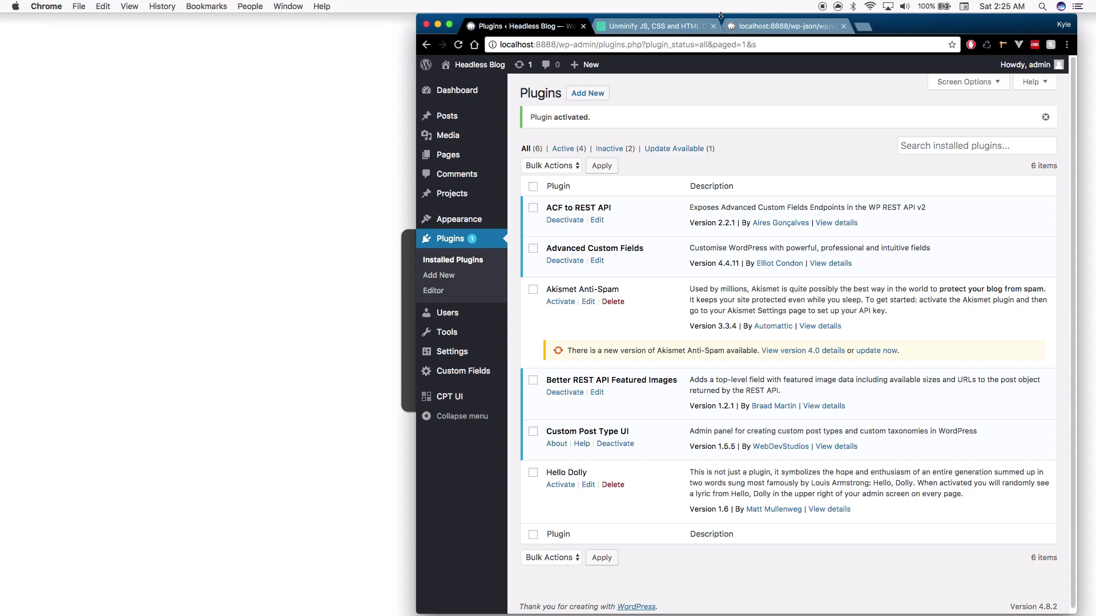
click(779, 26)
Reload the projects JSON, paste it into Unminify and format it
key(super+r)
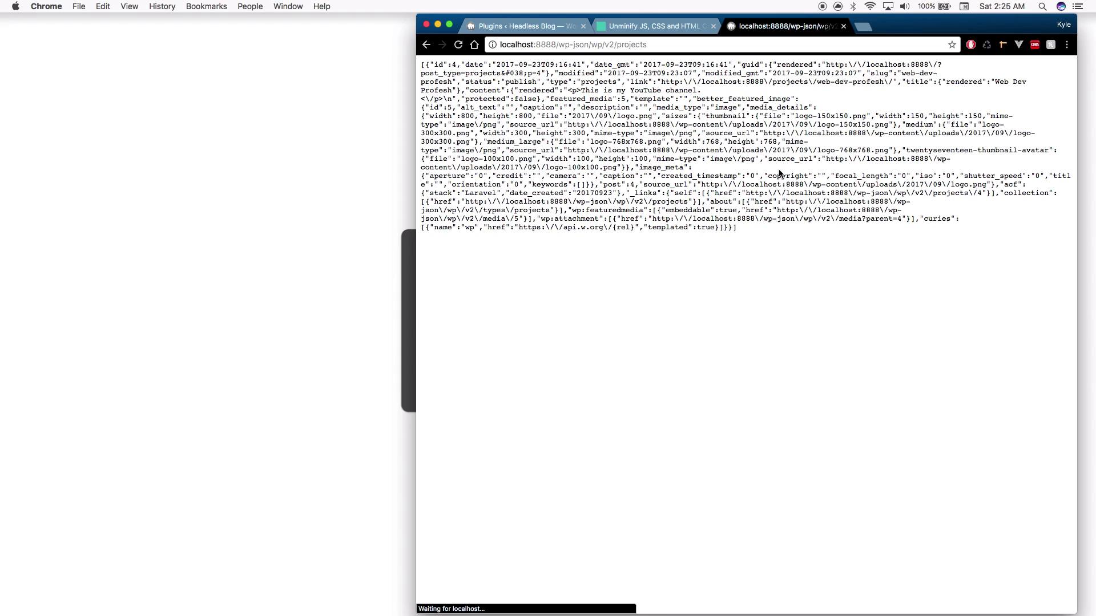
drag(759, 238, 355, 36)
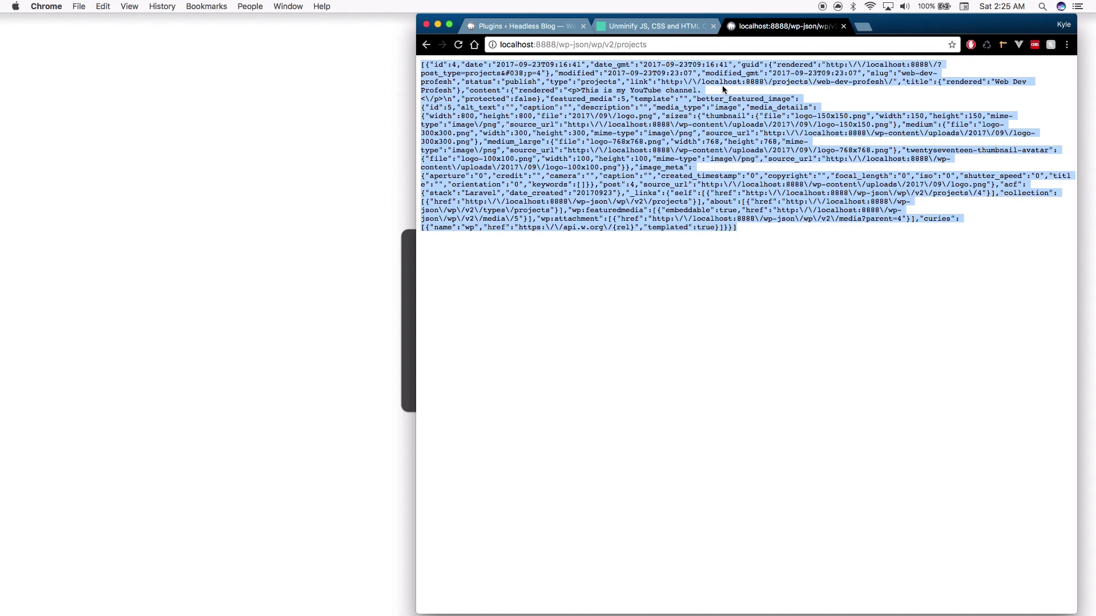
click(671, 29)
click(710, 220)
key(super+a)
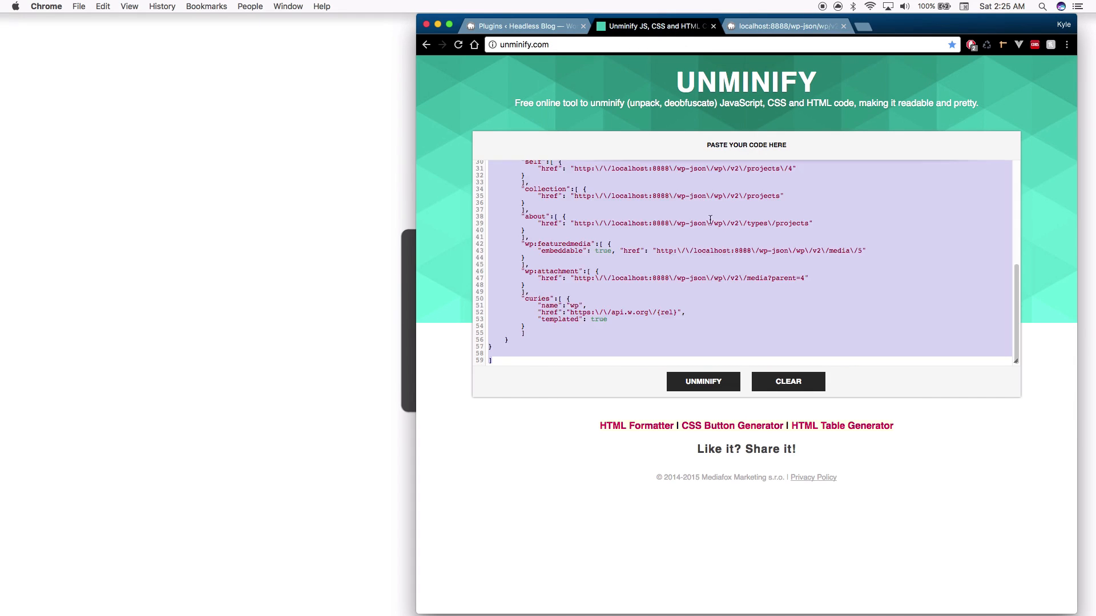
key(super+v)
click(722, 388)
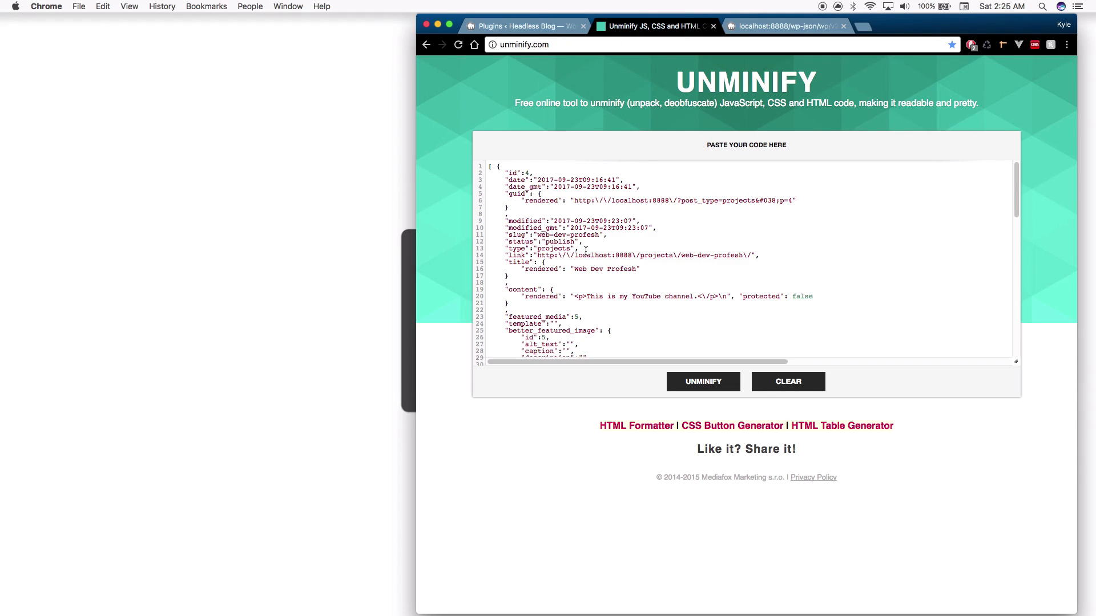
Review the better_featured_image block and logo.png's thumbnail, medium and medium_large sizes
scroll(586, 250, down, 5)
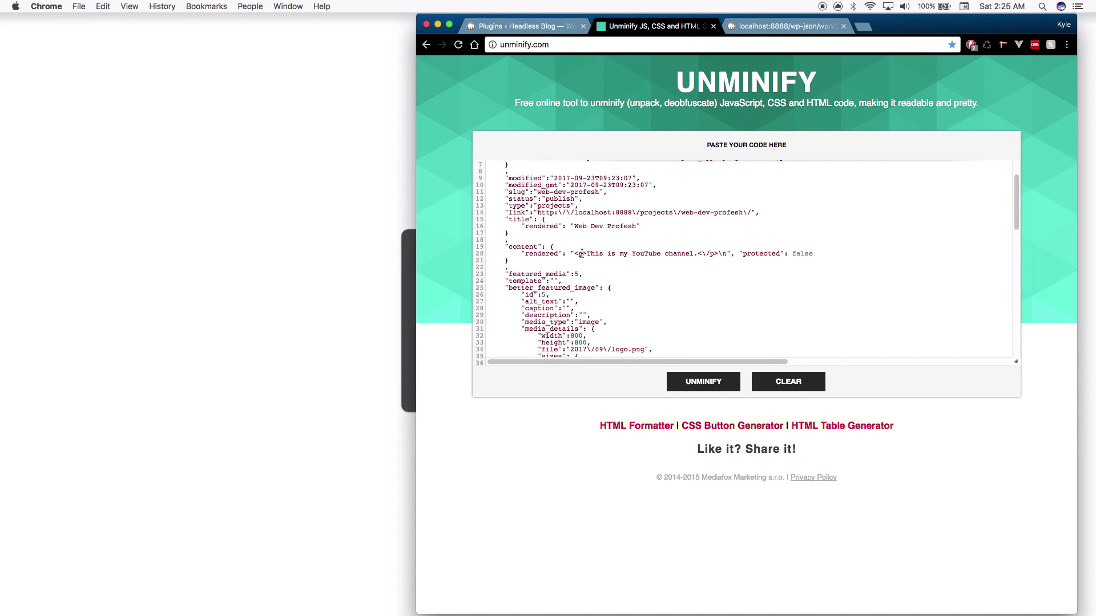
scroll(581, 253, down, 5)
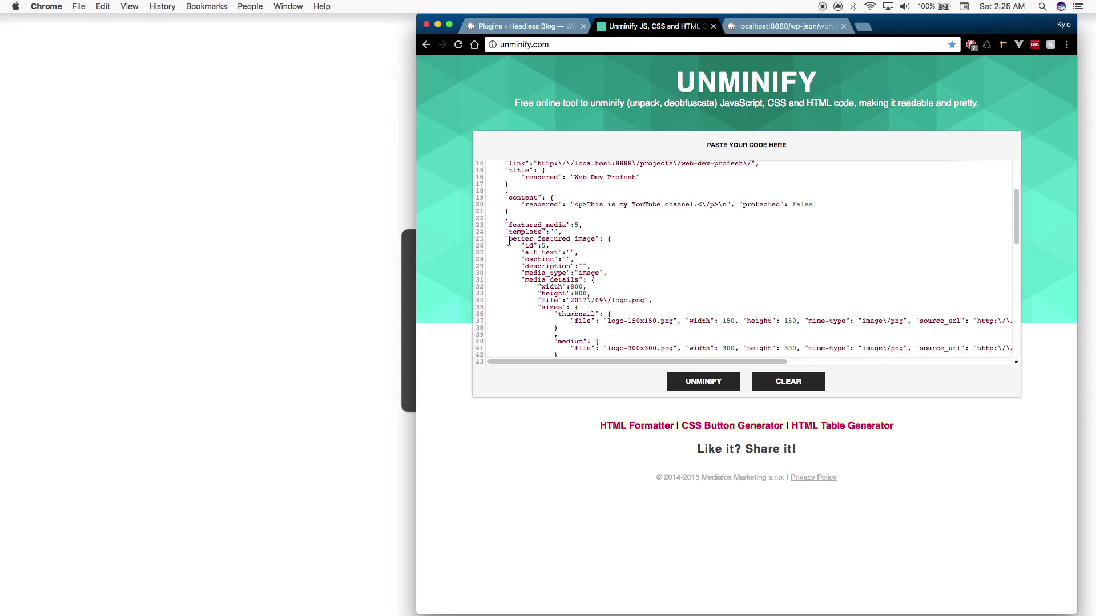
drag(509, 239, 594, 240)
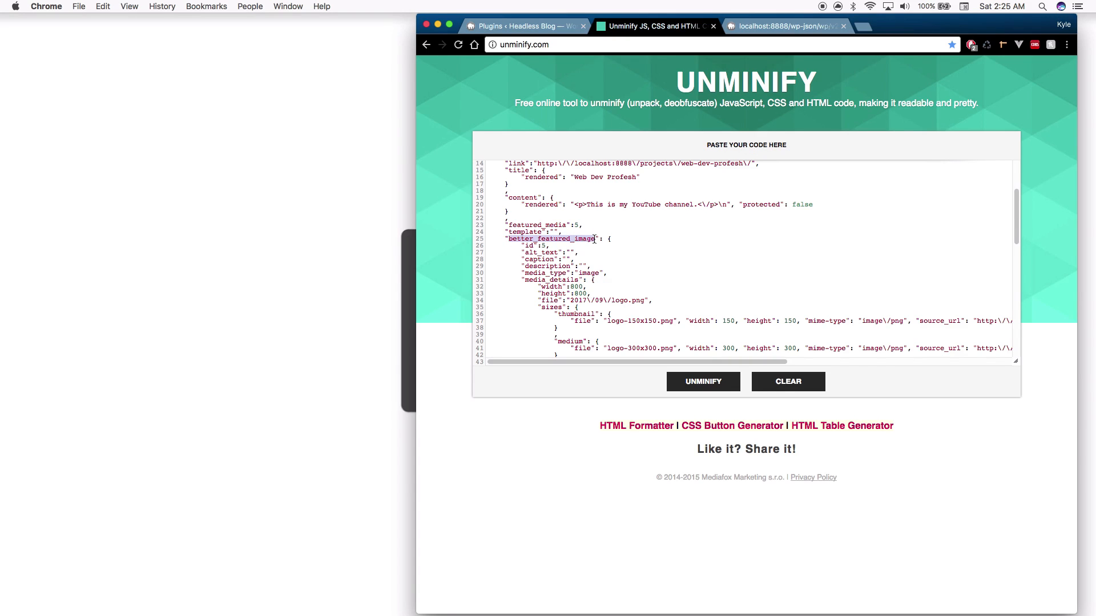
click(594, 239)
scroll(583, 236, down, 7)
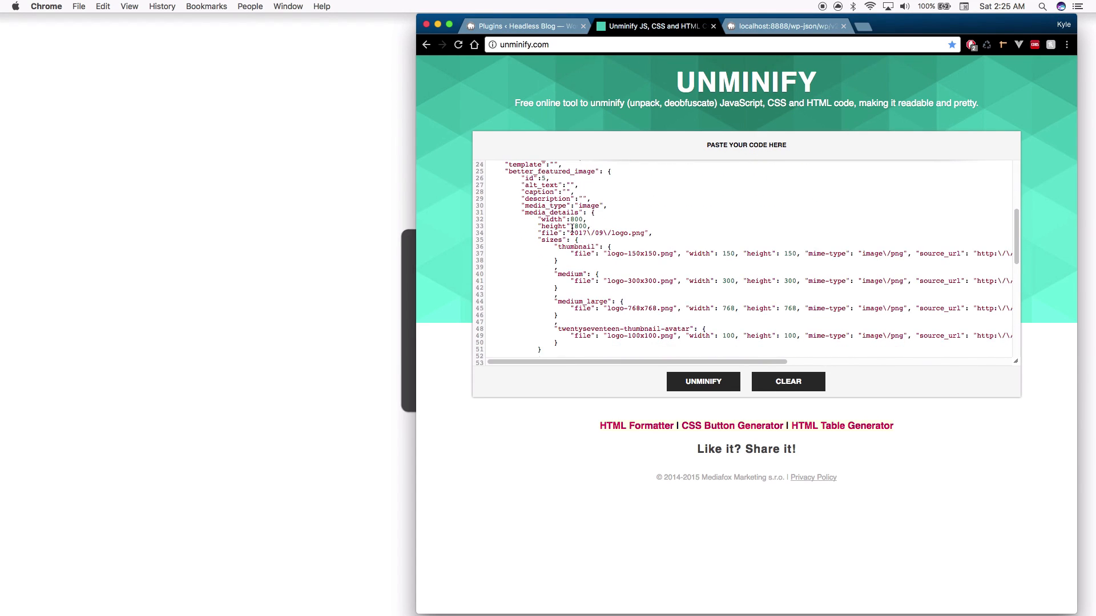
scroll(573, 228, down, 2)
scroll(562, 208, down, 2)
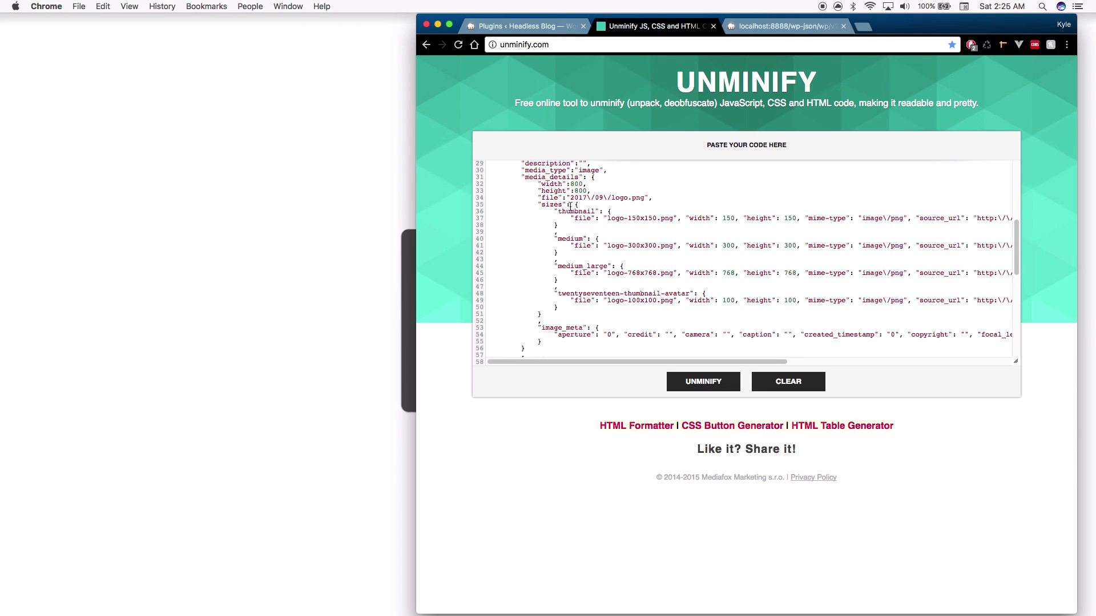
scroll(602, 192, down, 1)
scroll(577, 201, down, 1)
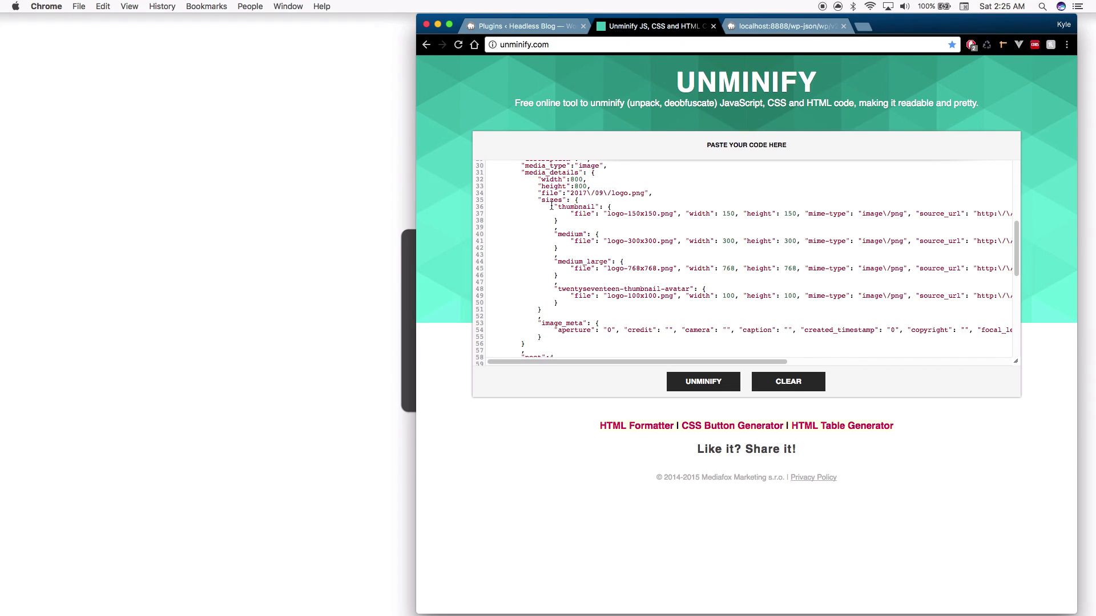
scroll(555, 205, down, 1)
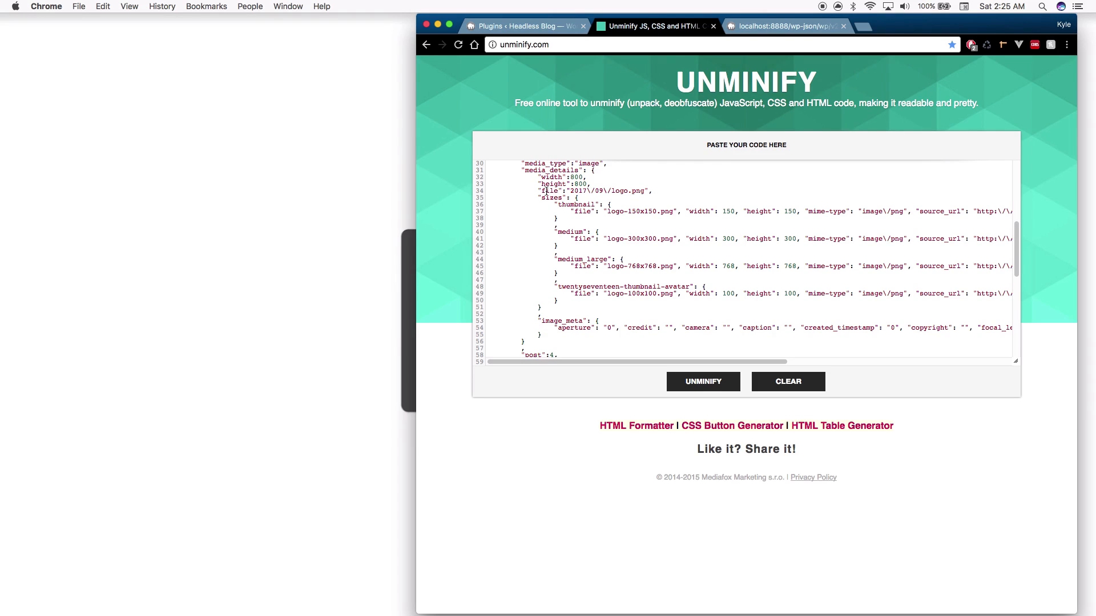
scroll(549, 211, down, 3)
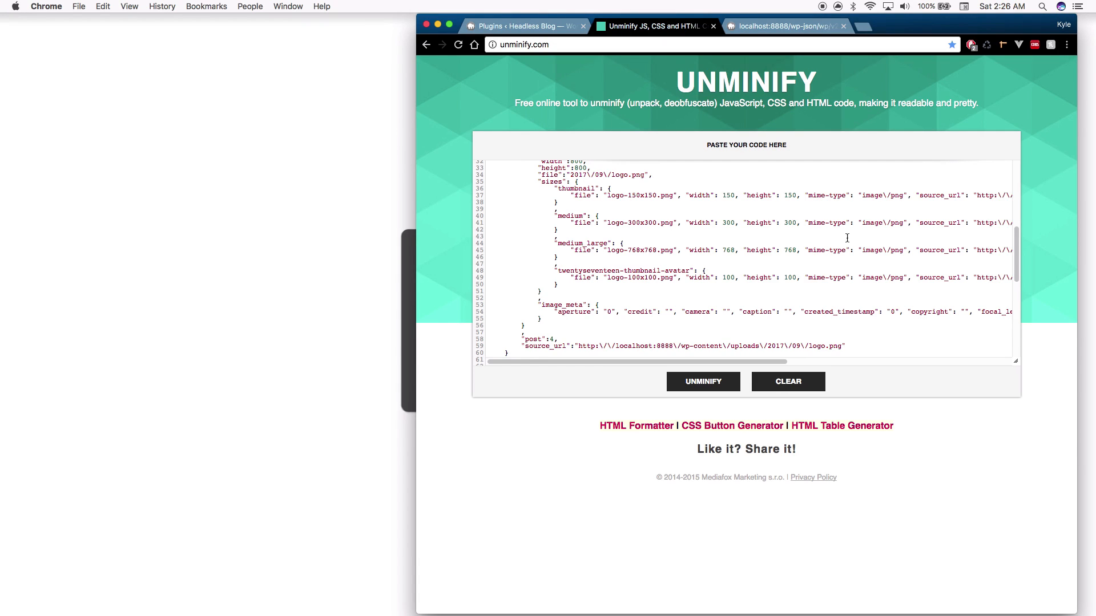
Inspect the medium_large and other source_url entries in Unminify, then return to the Plugins tab
mouse_move(991, 253)
mouse_down()
mouse_move(1019, 253)
mouse_move(972, 253)
mouse_up()
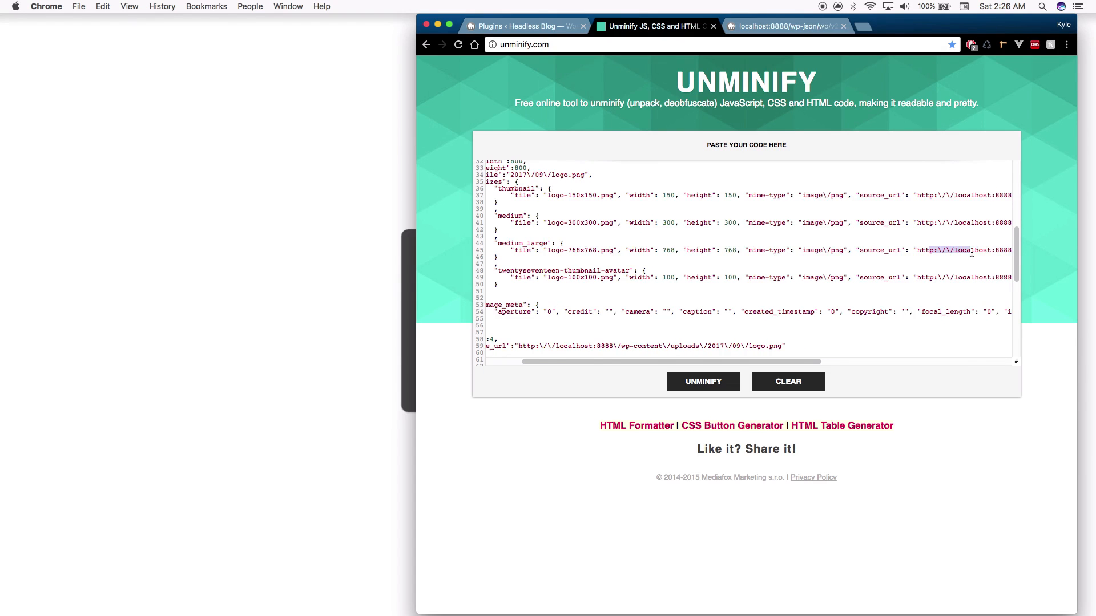
click(798, 249)
drag(560, 255, 526, 248)
click(599, 251)
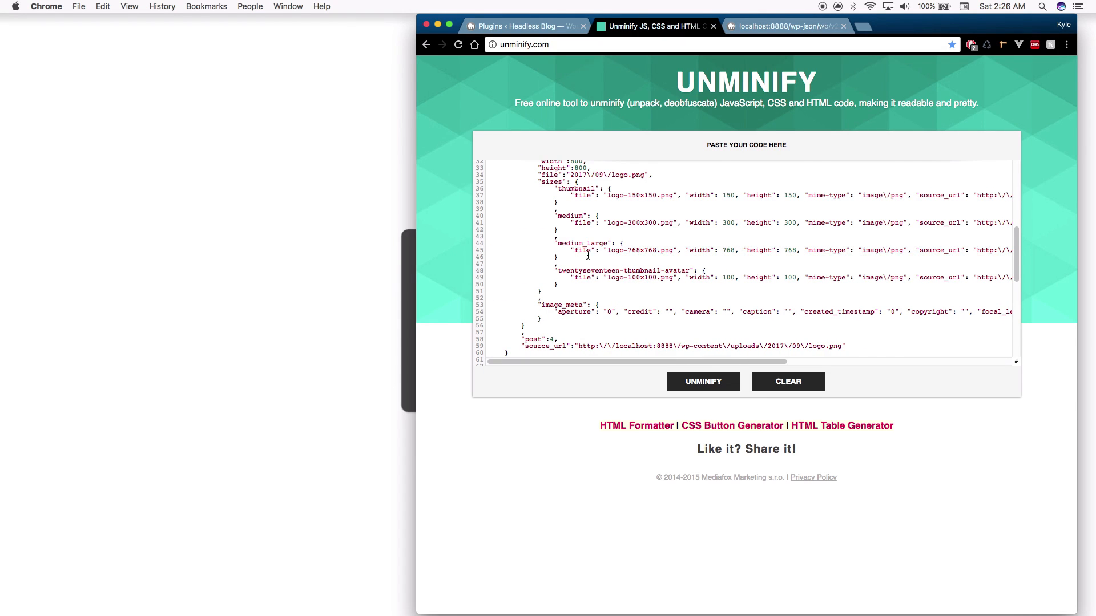
scroll(570, 340, down, 1)
drag(578, 337, 634, 340)
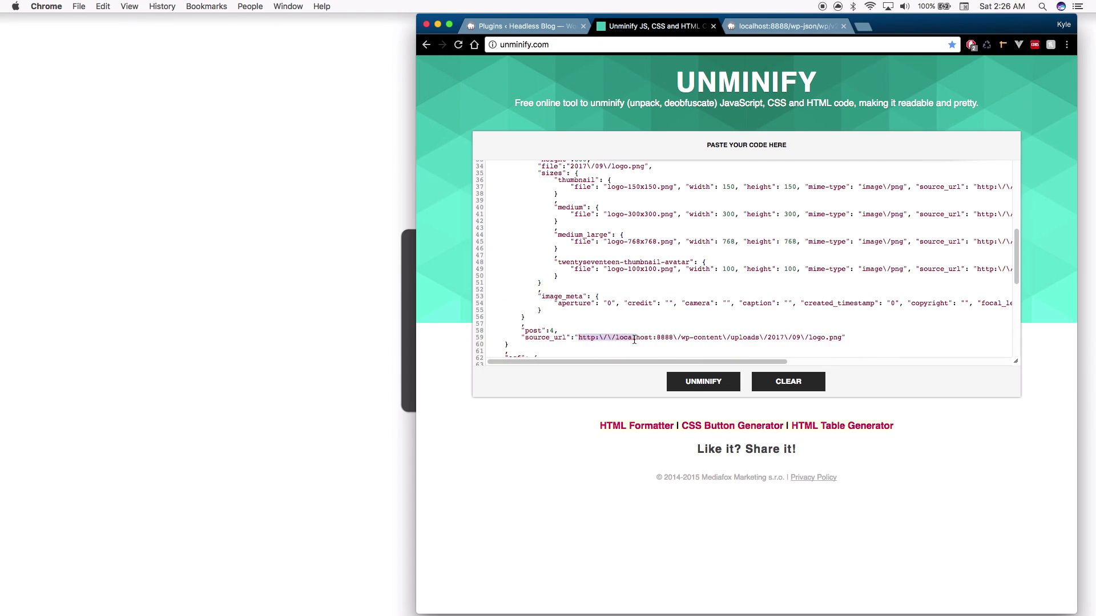
click(635, 338)
scroll(638, 293, down, 2)
scroll(638, 292, down, 2)
key(super+alt+Left)
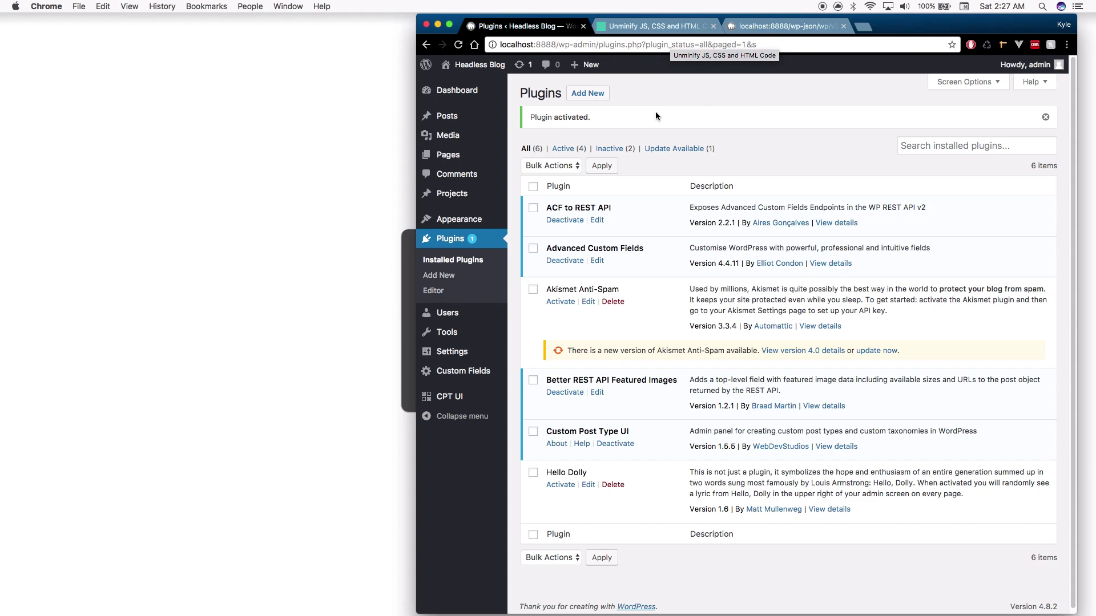
Look over the raw projects JSON in the localhost wp-json tab
click(733, 26)
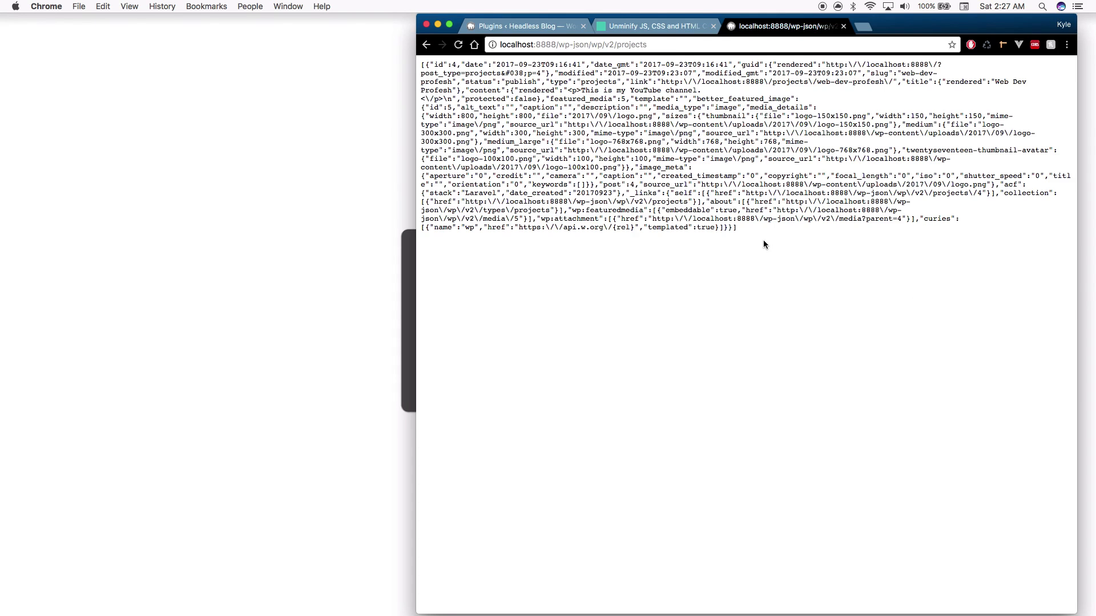
drag(756, 236, 357, 68)
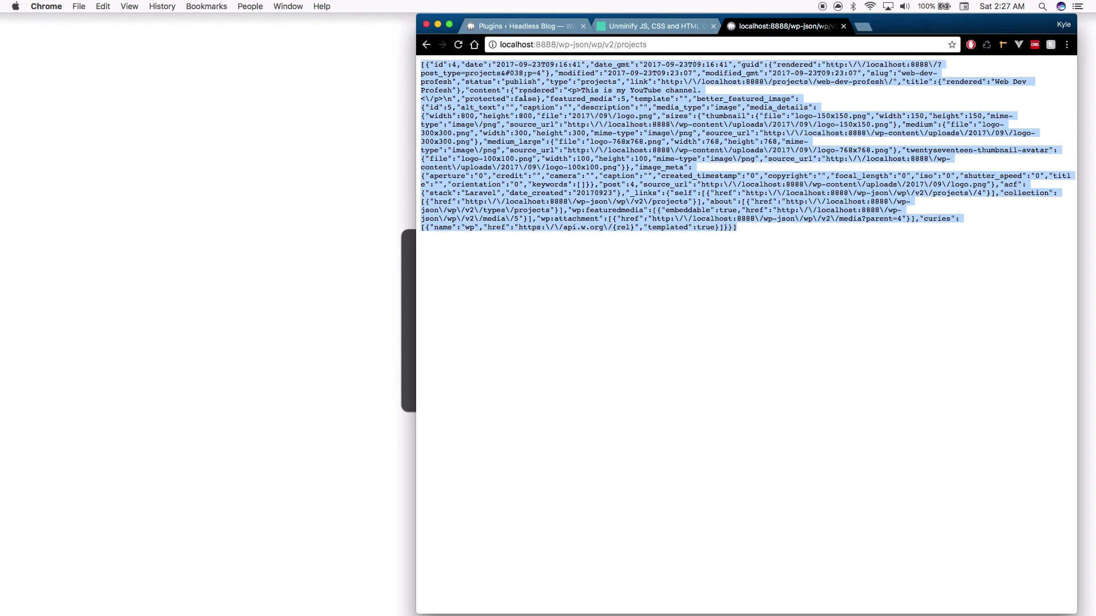
click(679, 64)
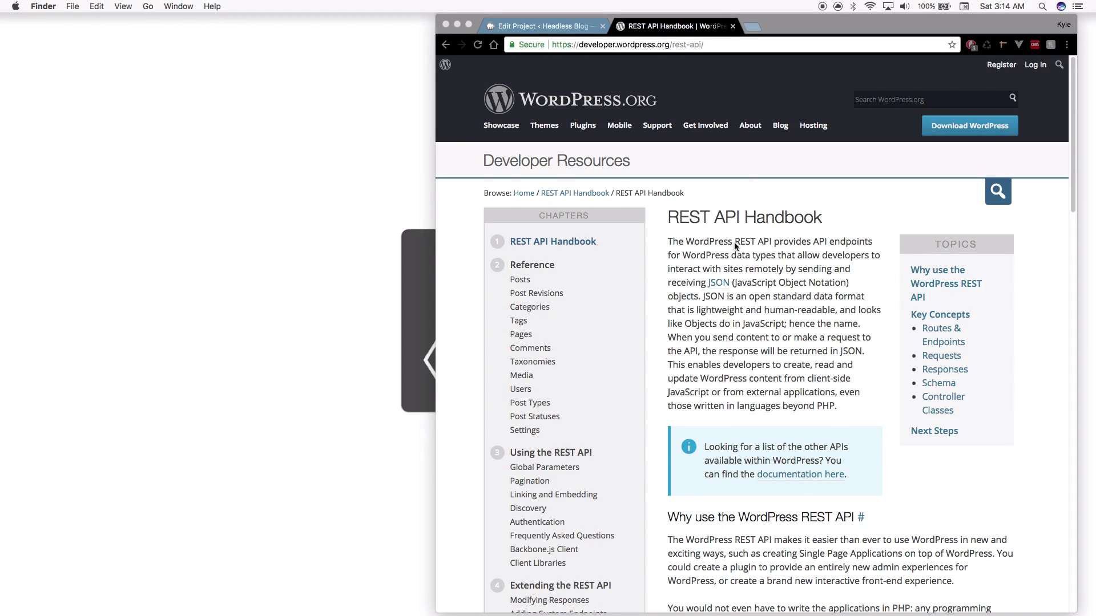
Open the handbook's Media reference and highlight the /wp-json/wp/v2/media route in the example request
scroll(734, 246, down, 3)
scroll(734, 245, down, 5)
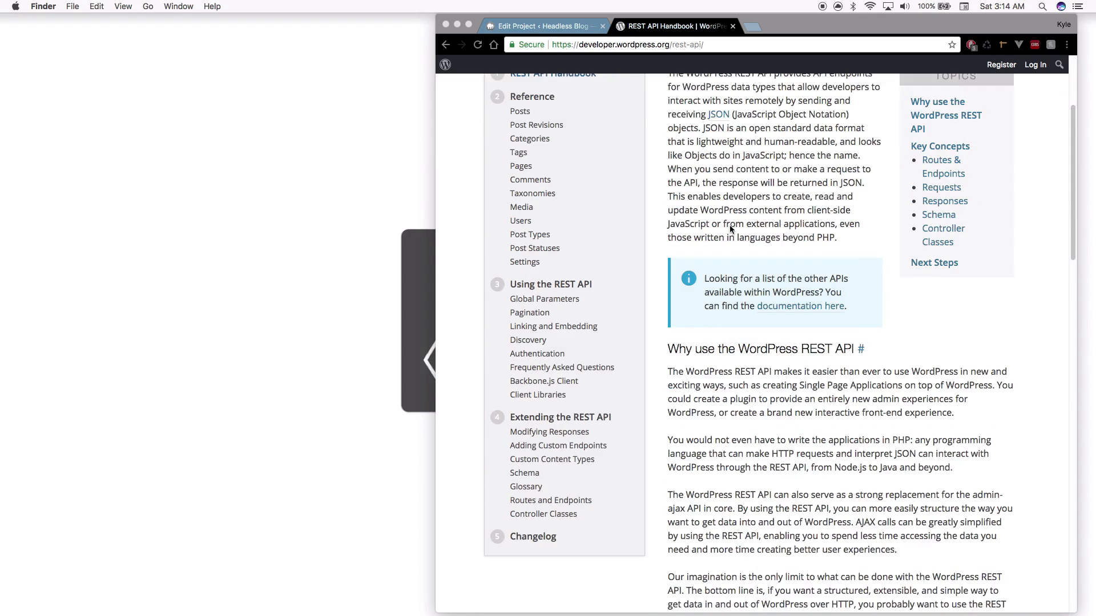
scroll(730, 225, up, 6)
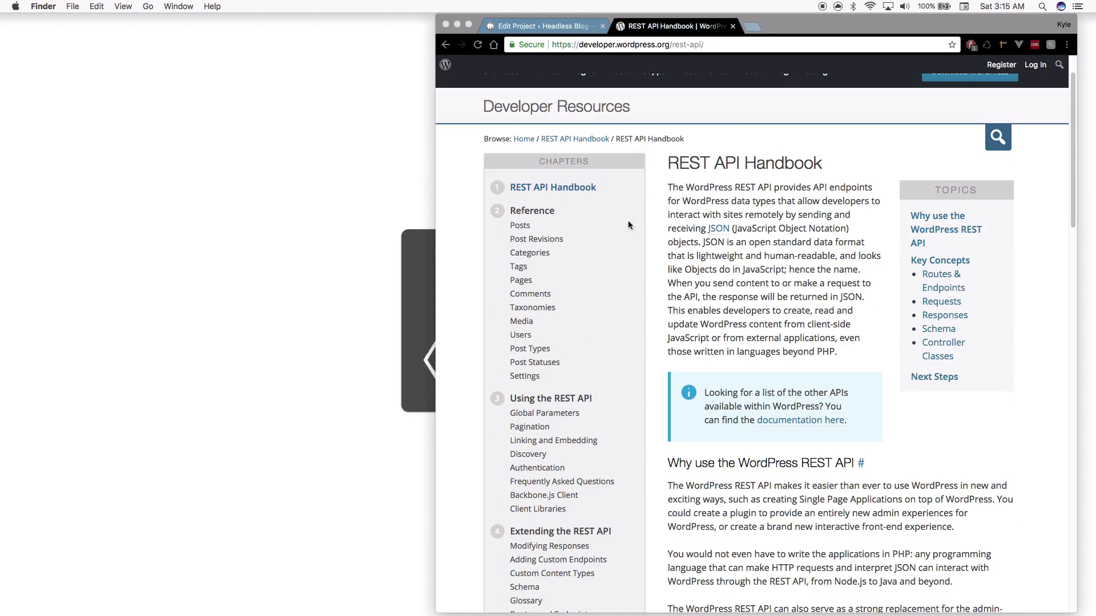
scroll(699, 228, down, 1)
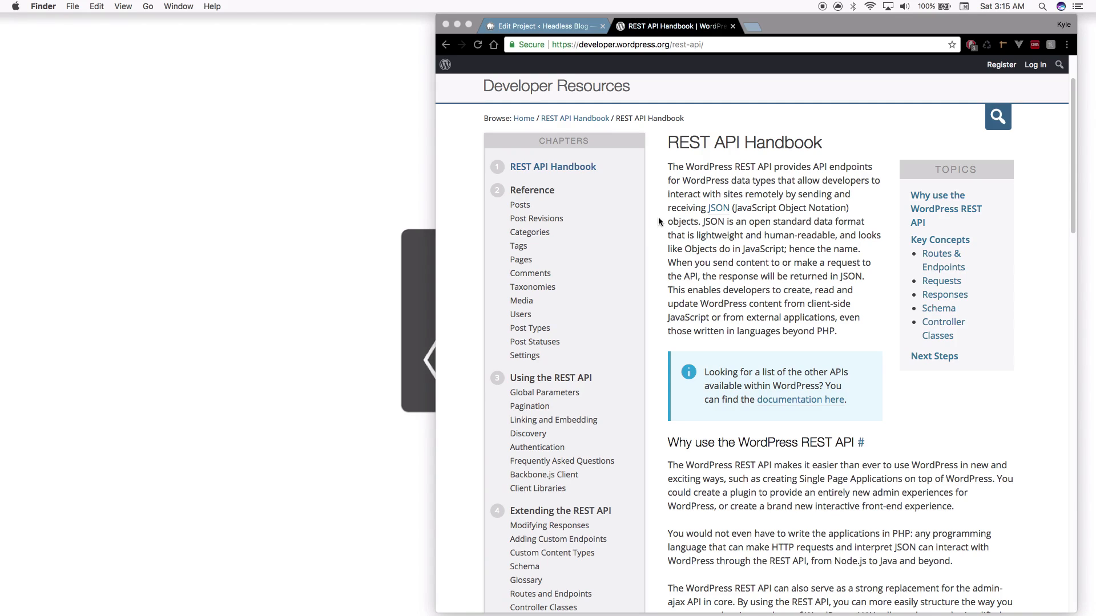
click(528, 305)
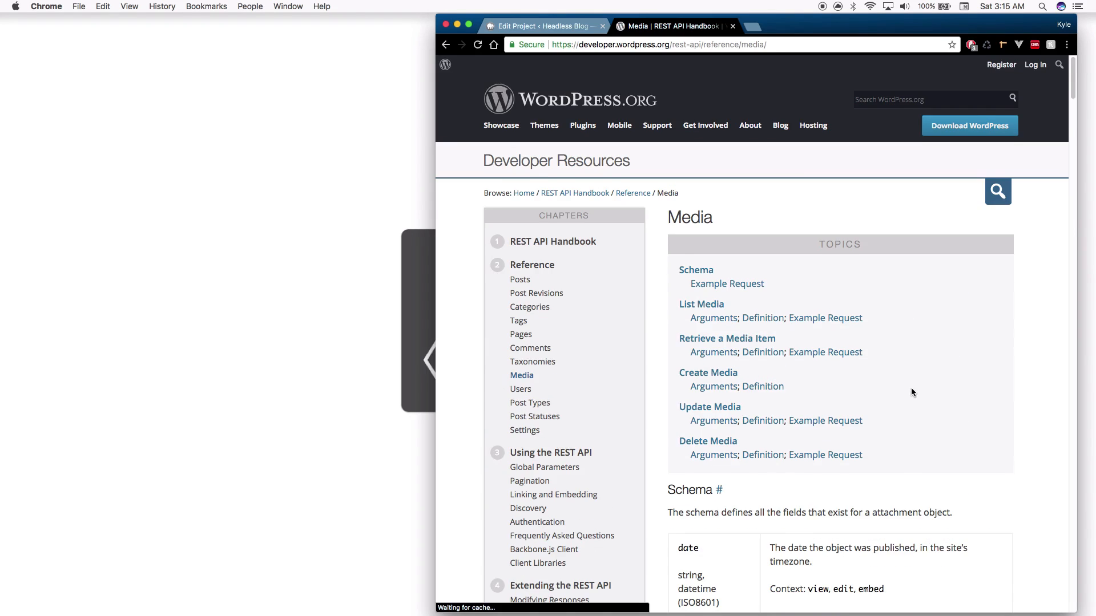
scroll(911, 388, down, 6)
scroll(910, 386, down, 20)
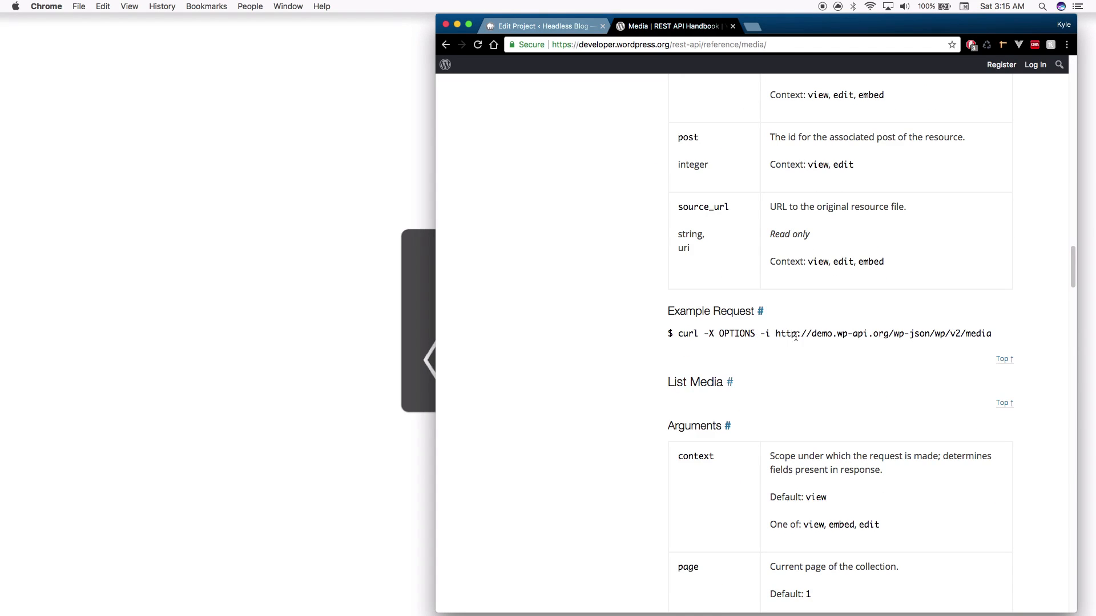
drag(891, 334, 995, 335)
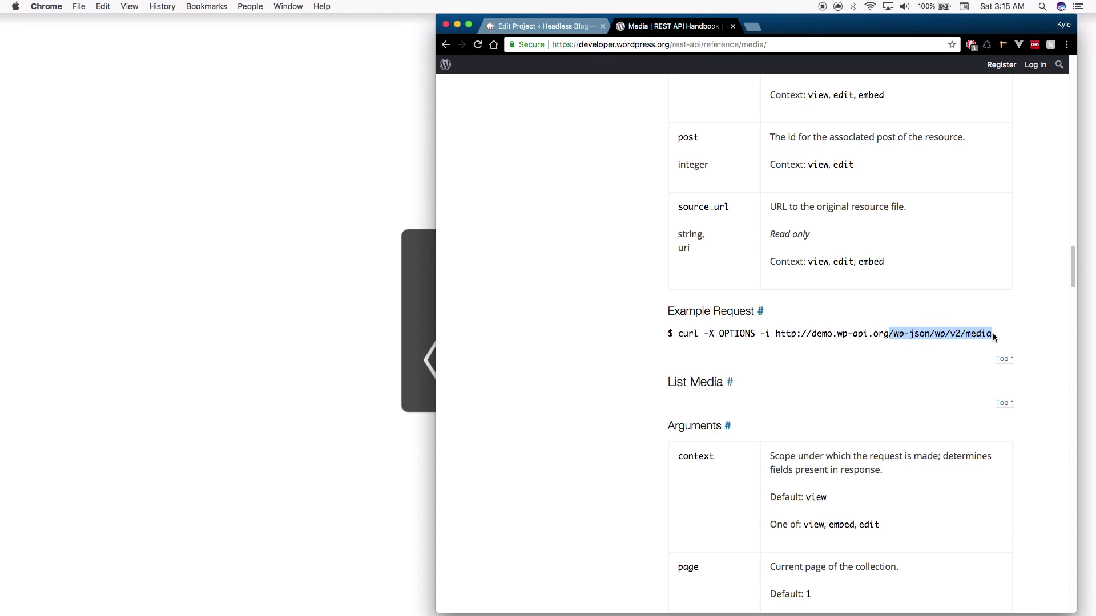
Copy the /wp-json/wp/v2/media route from the handbook's example request
click(542, 26)
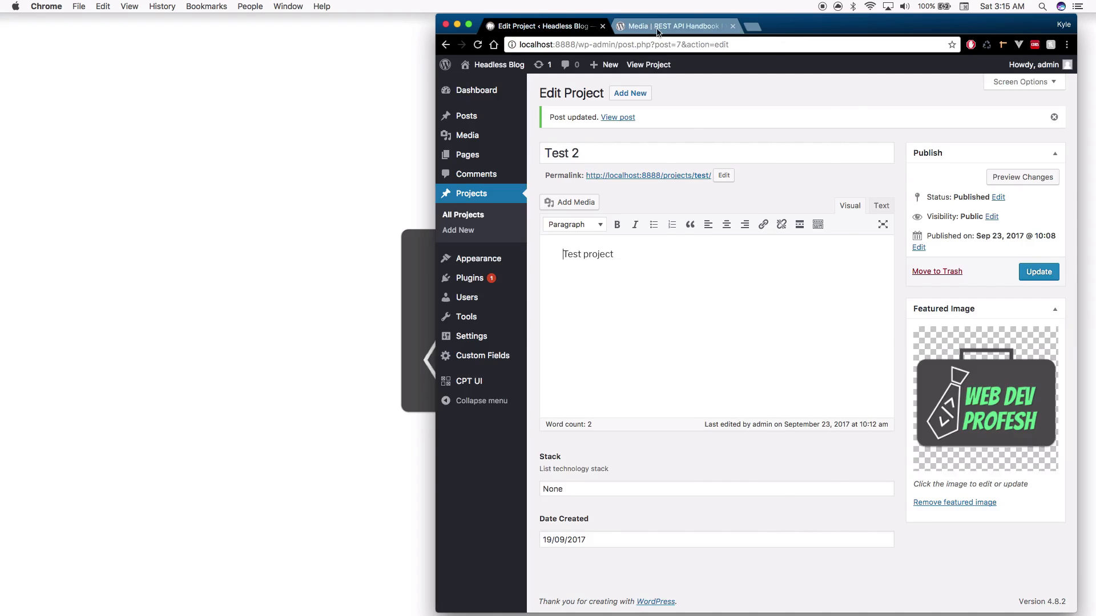
click(672, 26)
click(892, 332)
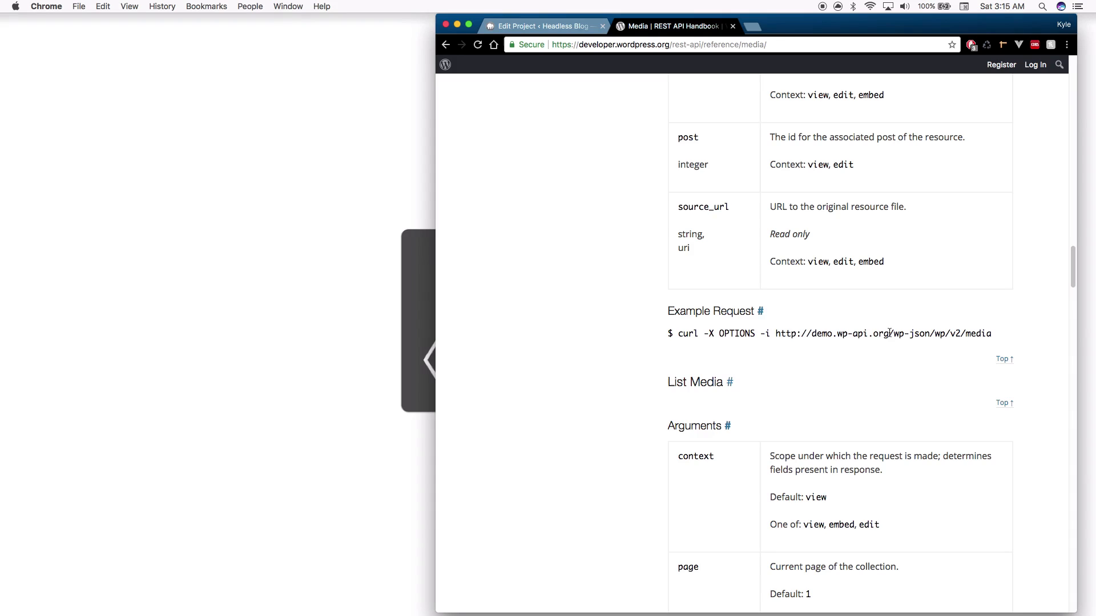
drag(890, 333, 1000, 339)
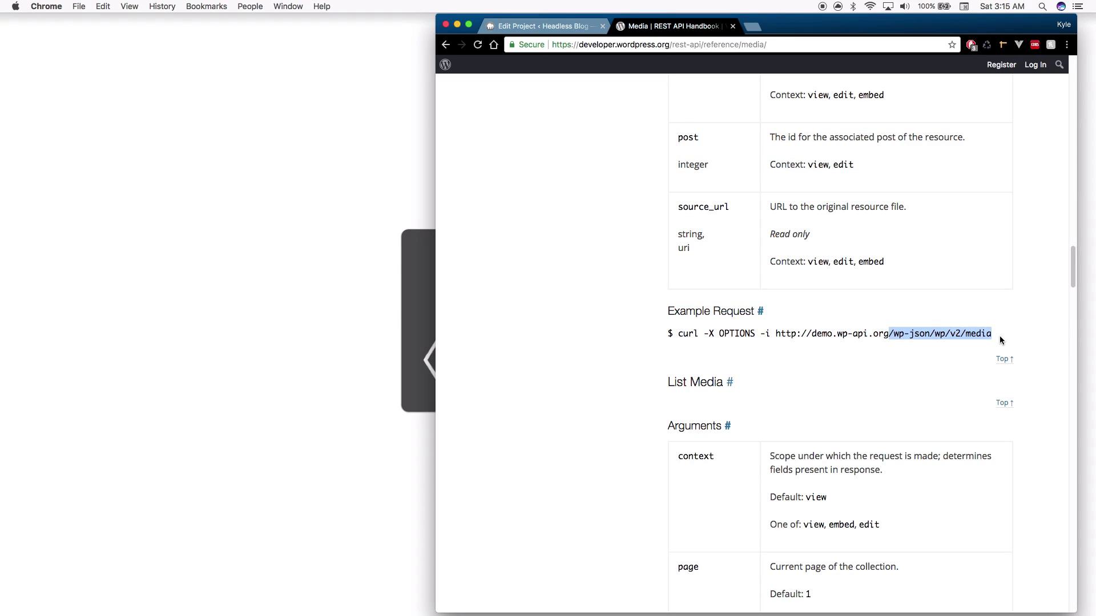
Load localhost:8888/wp-json/wp/v2/media in place of the Edit Project page and review the JSON
click(562, 35)
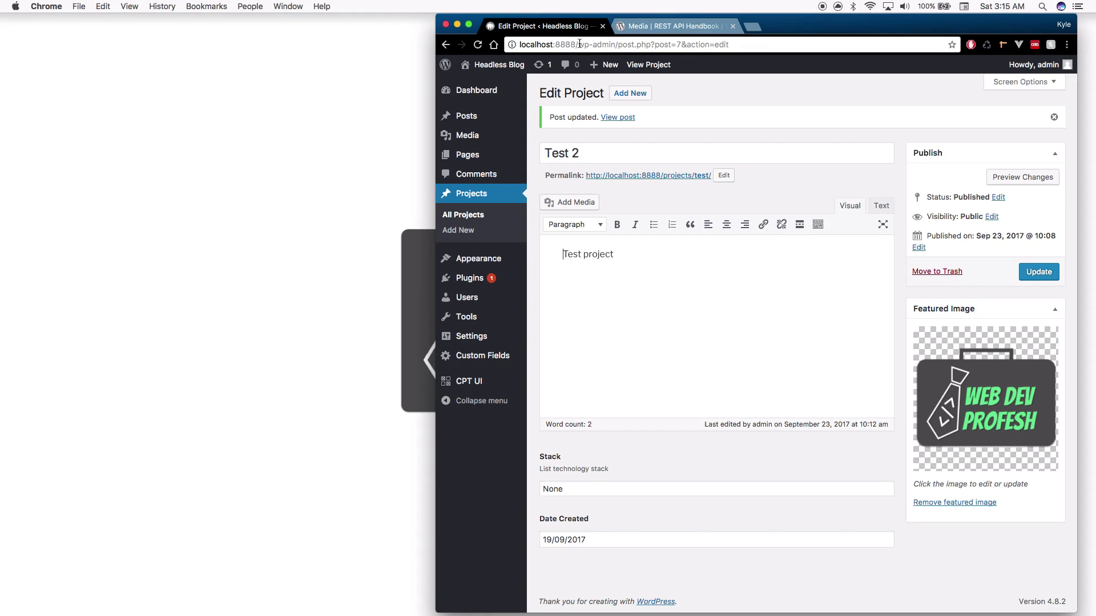
click(574, 46)
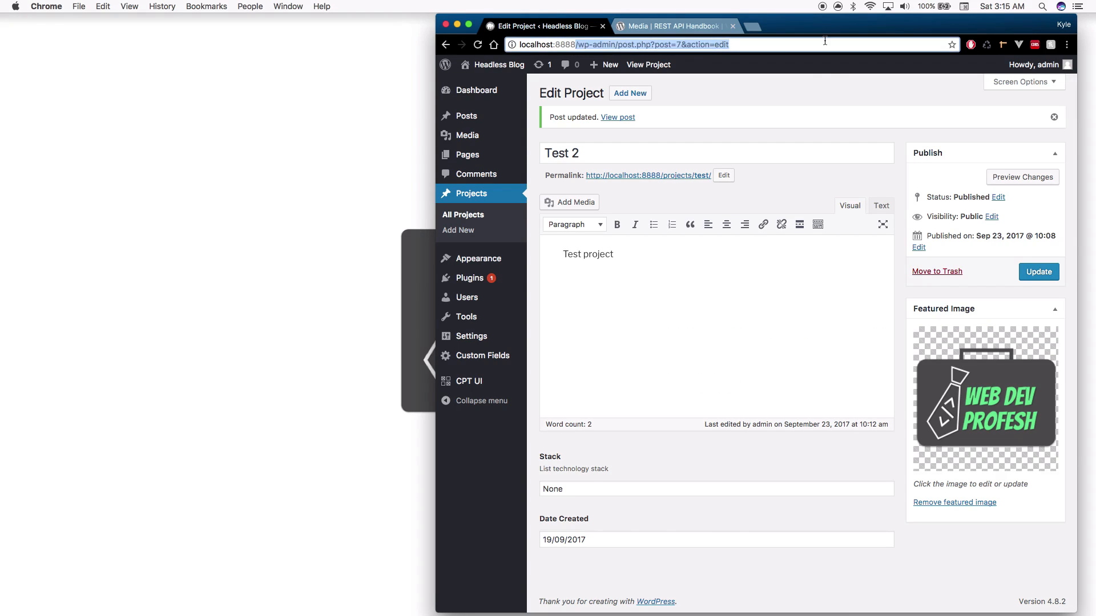
text(localhost:8888/wp-json/wp/v2/media)
key(Return)
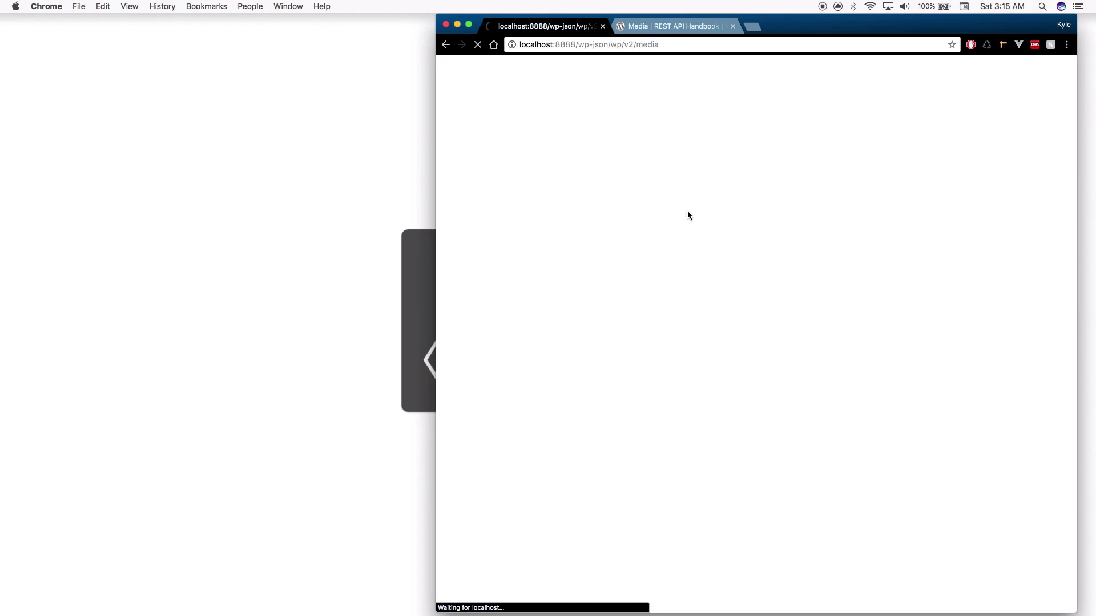
drag(868, 283, 448, 54)
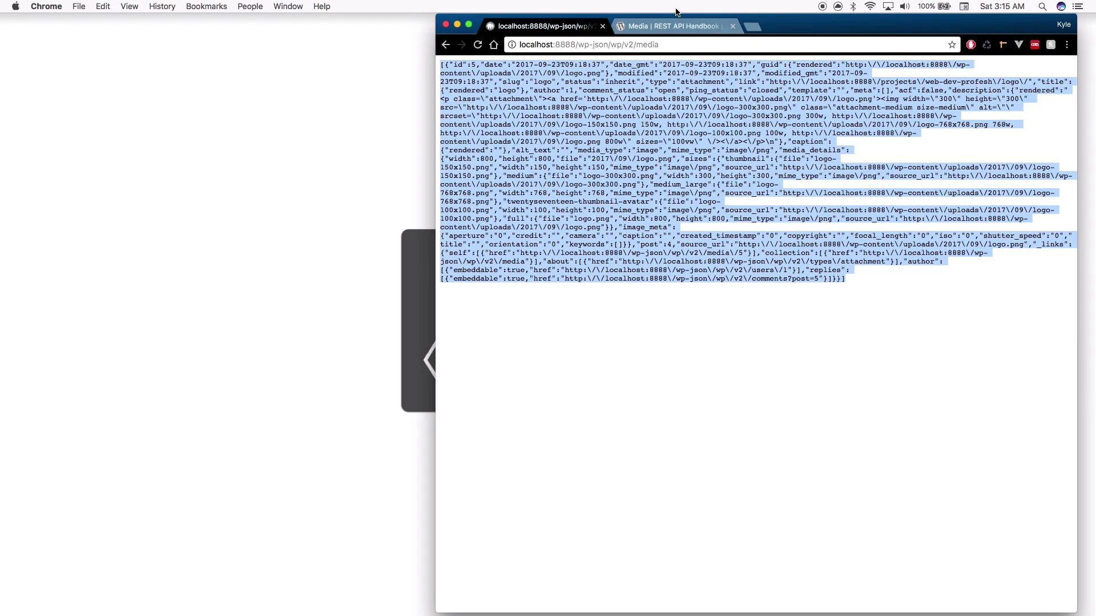
Inspect the uploads/2017 year-and-month path in logo.png's source URLs, then go to the Media handbook
click(665, 28)
click(548, 26)
click(720, 149)
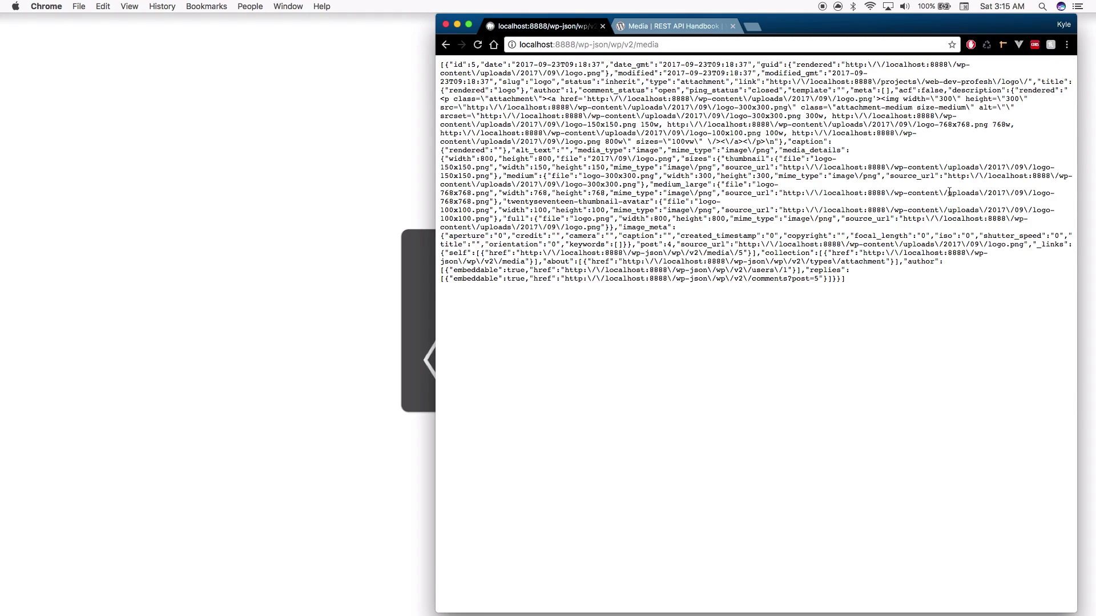
mouse_move(949, 192)
mouse_down()
mouse_move(1022, 192)
mouse_move(950, 200)
mouse_up()
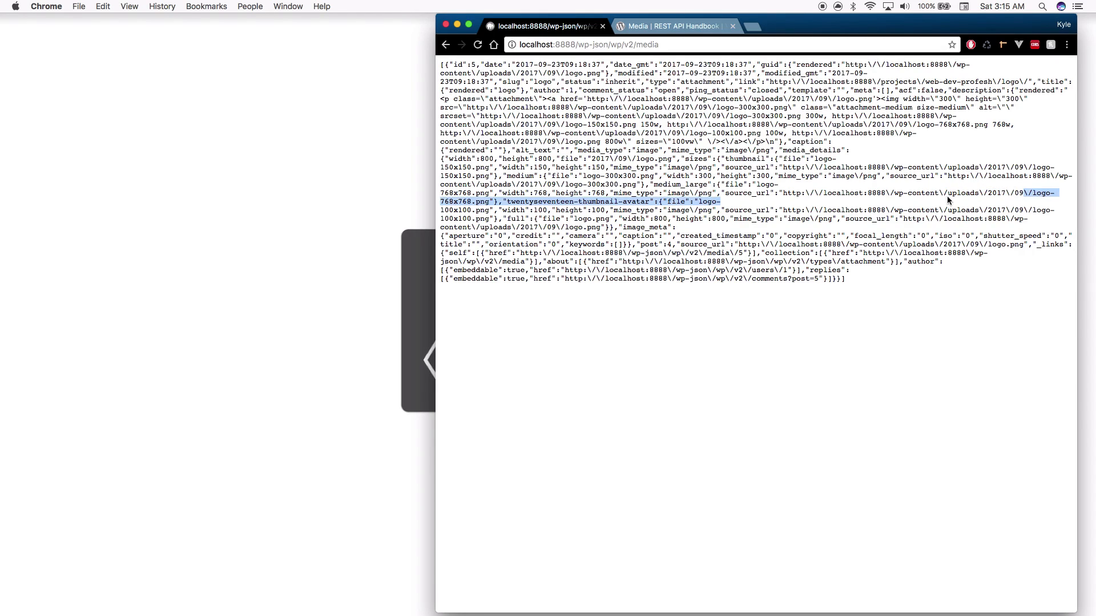
click(951, 196)
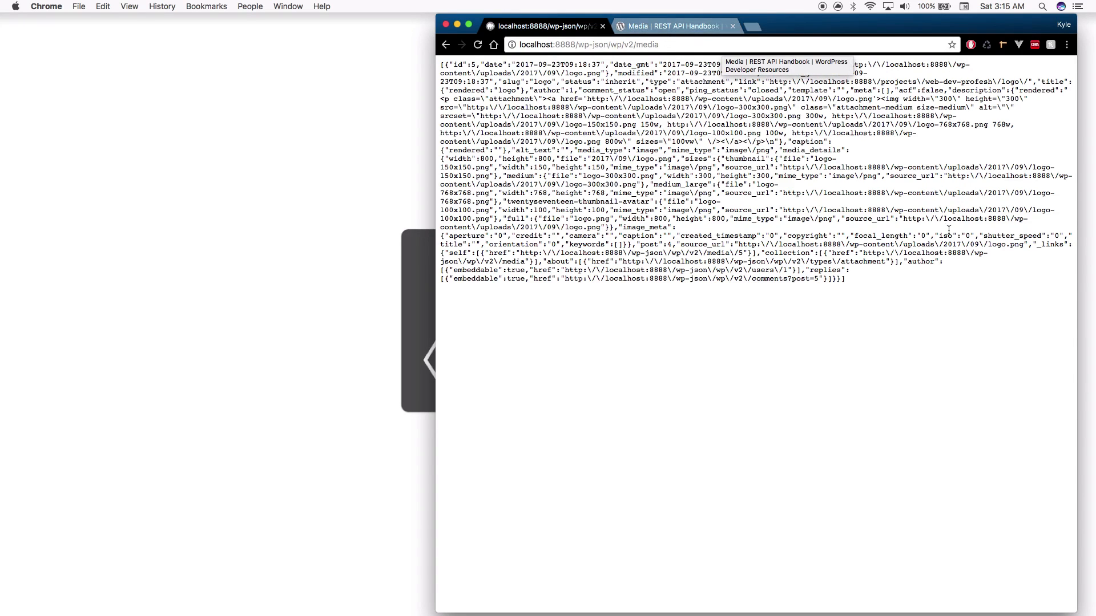
drag(907, 210, 1031, 210)
click(1000, 209)
click(1029, 209)
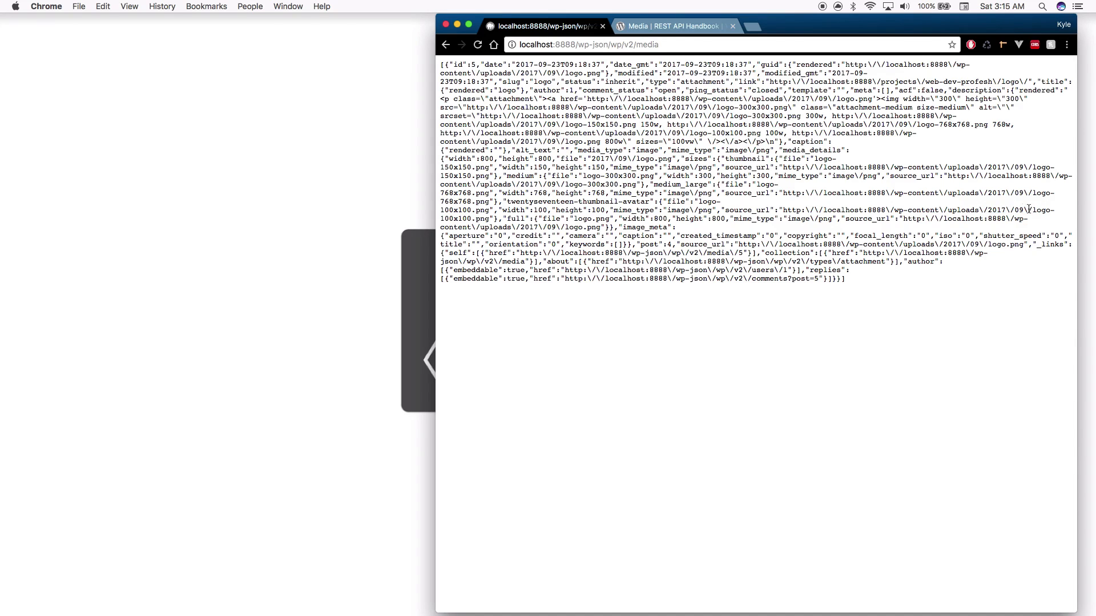
click(674, 27)
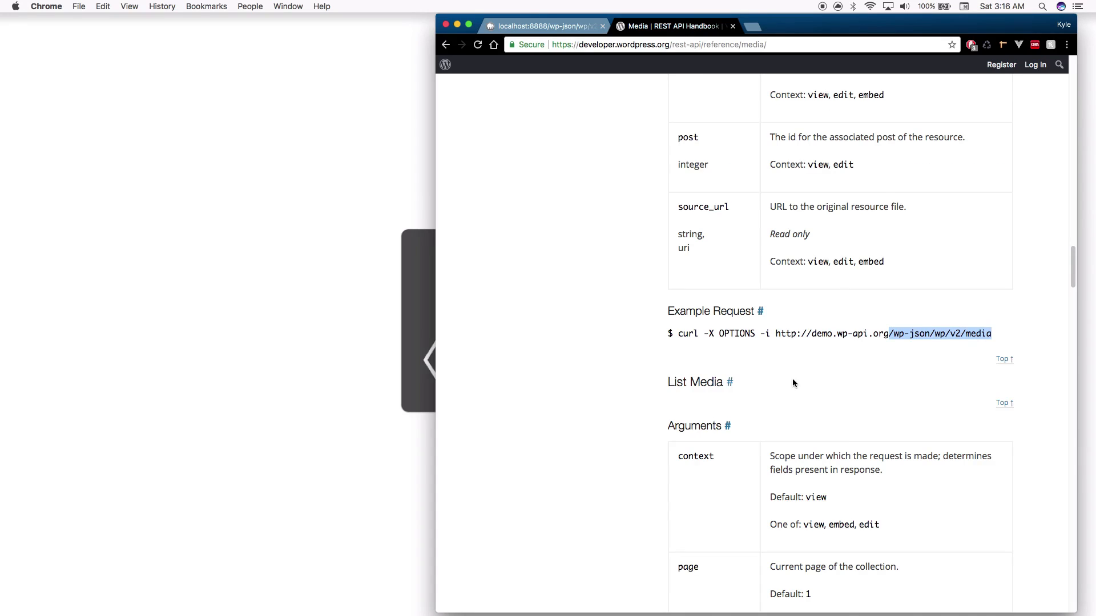
Read the page, per_page and author List Media arguments, then return to the media JSON
scroll(792, 382, down, 10)
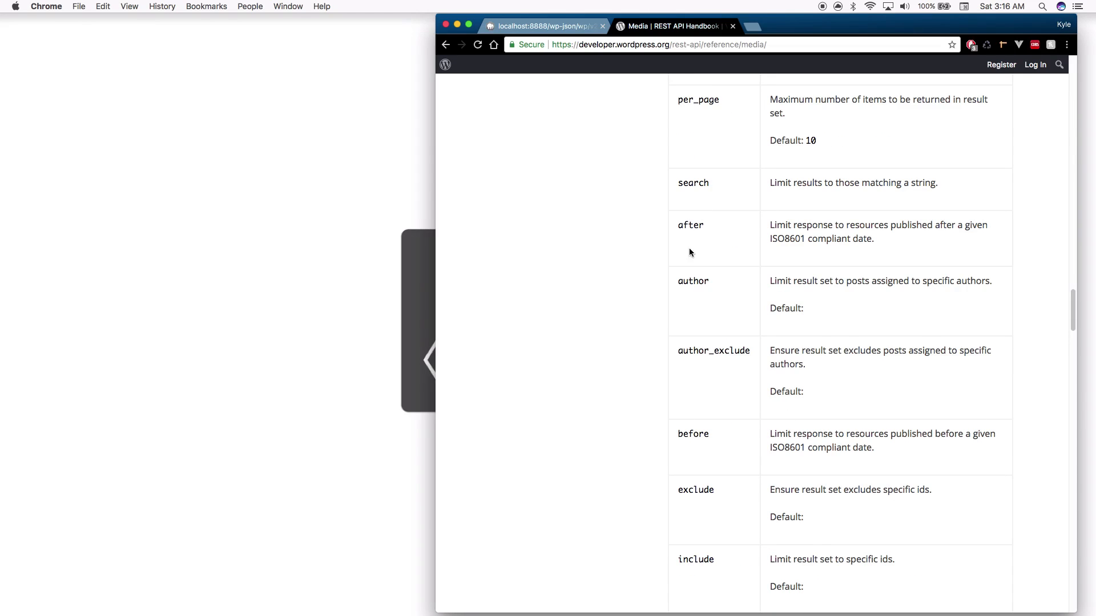
scroll(694, 279, down, 1)
scroll(699, 283, up, 1)
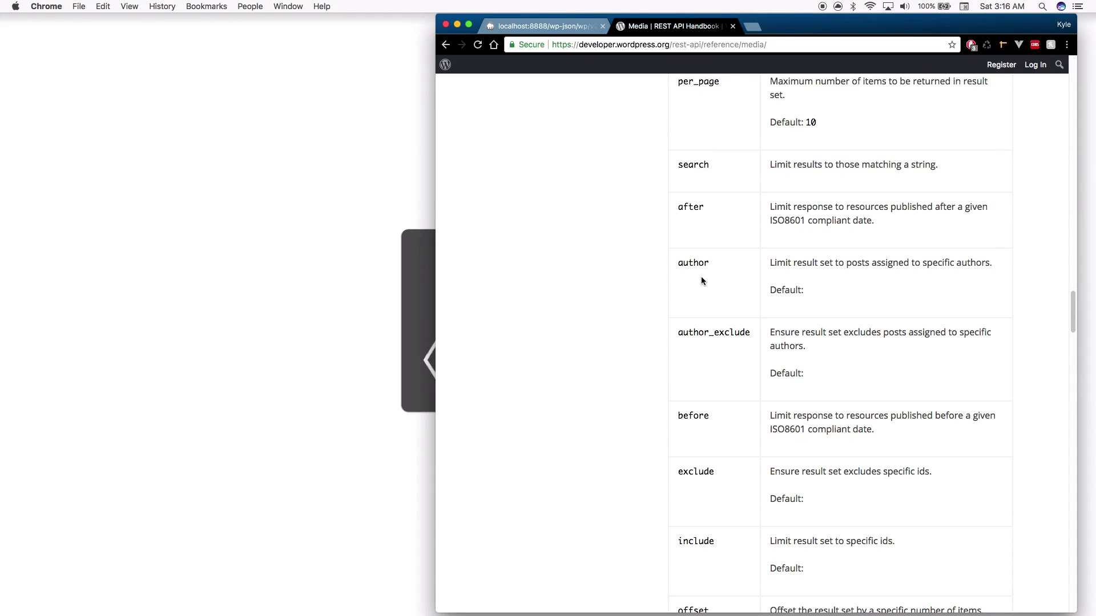
scroll(696, 292, up, 5)
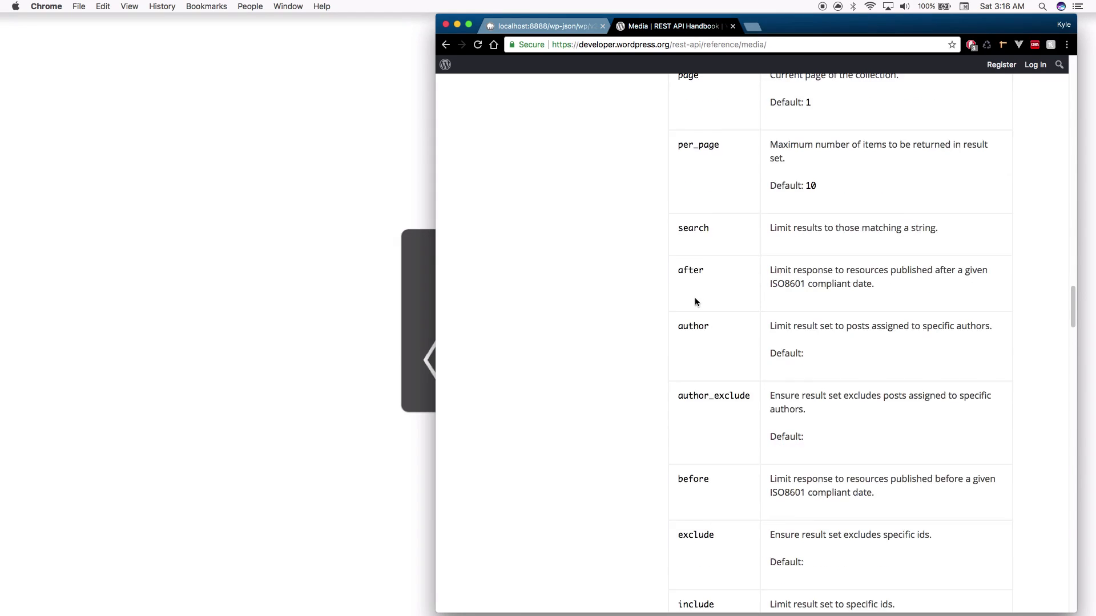
scroll(710, 405, up, 1)
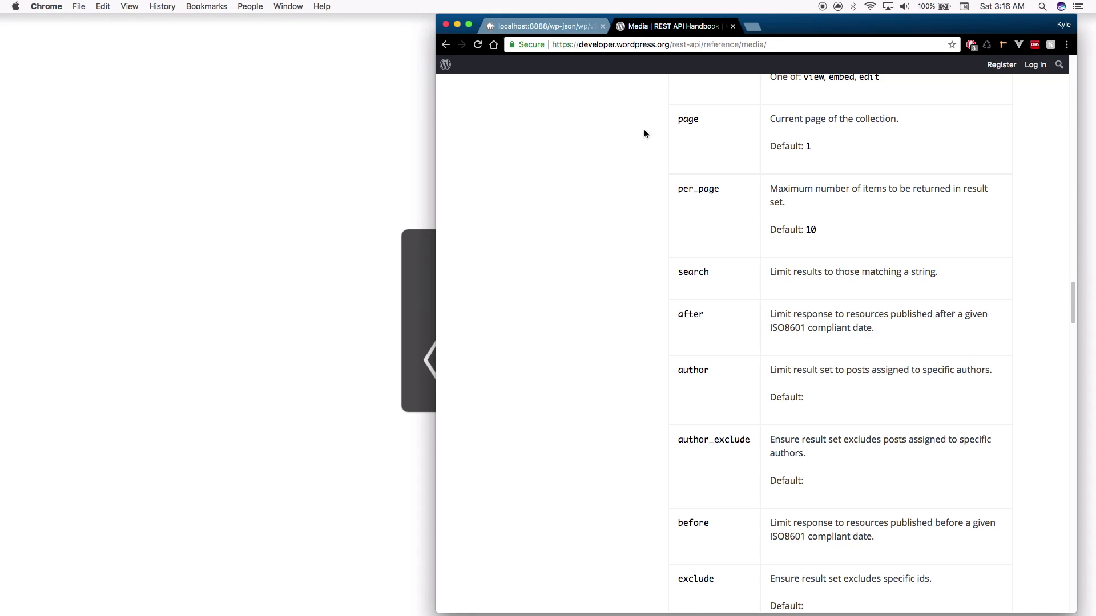
key(ctrl+shift+Tab)
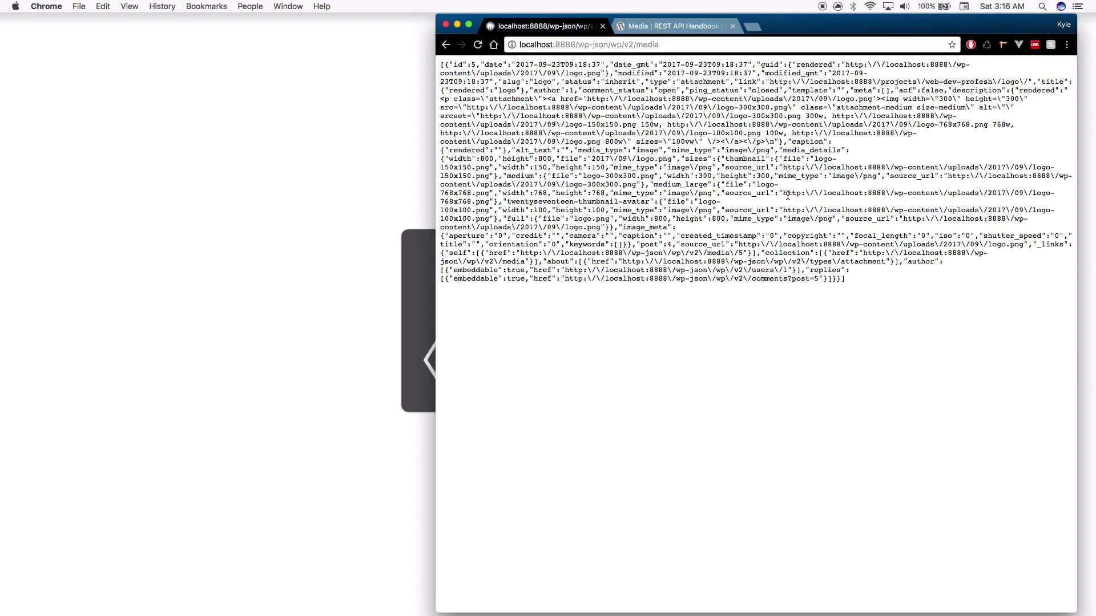
Find the 2 'author' matches in the media JSON, showing logo.png has author 1
key(super+f)
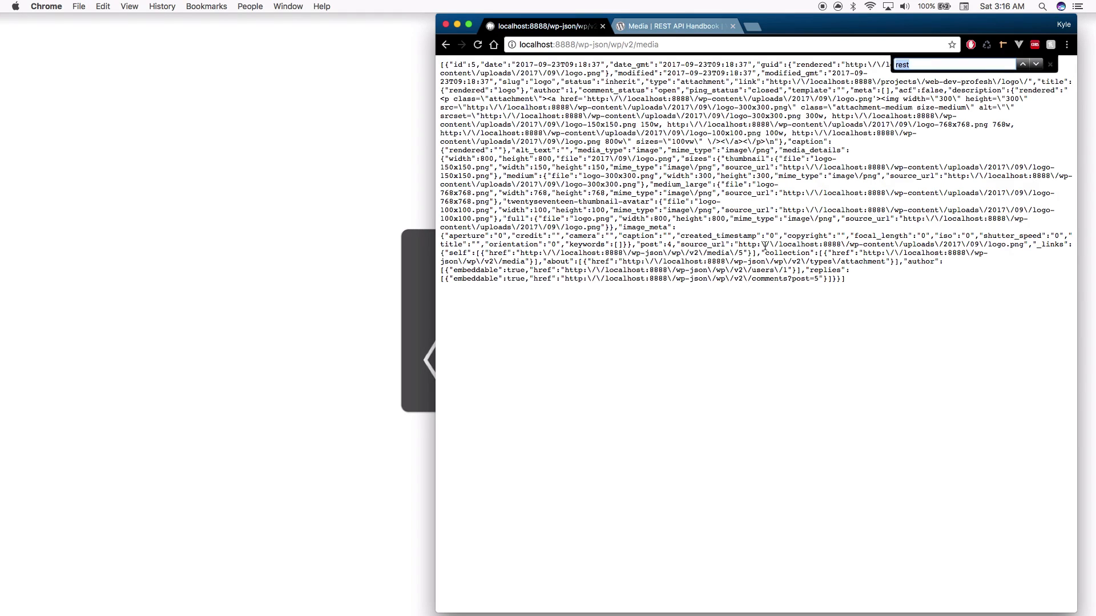
text(author)
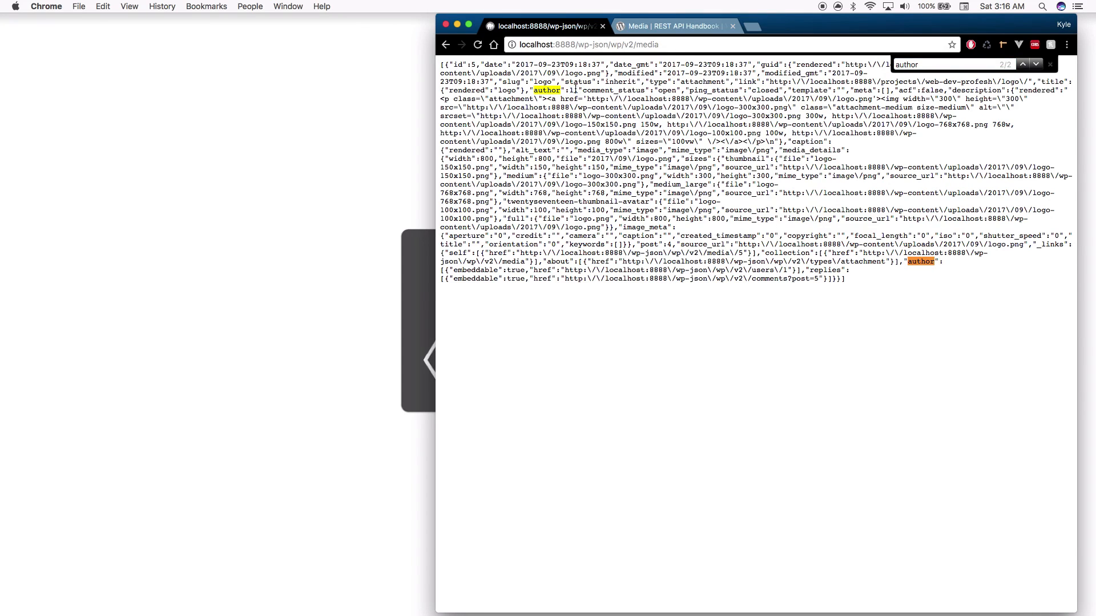
mouse_move(561, 91)
mouse_down()
mouse_move(584, 109)
mouse_move(639, 211)
mouse_move(629, 90)
mouse_move(557, 89)
mouse_up()
click(644, 44)
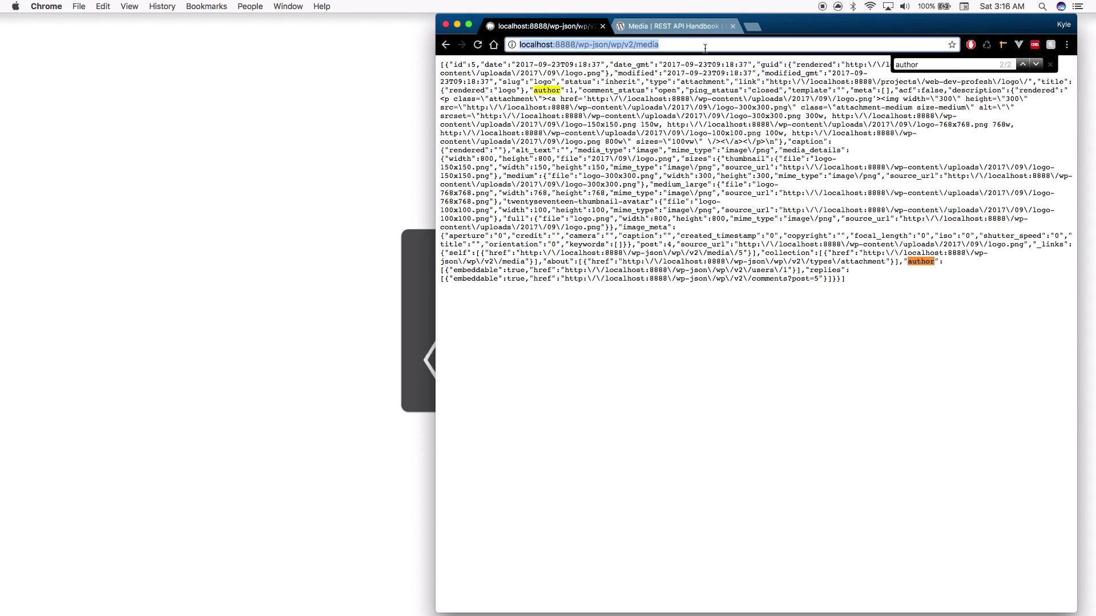
click(704, 48)
Request the media endpoint with ?author=1 and compare it with the handbook's author argument
text(?)
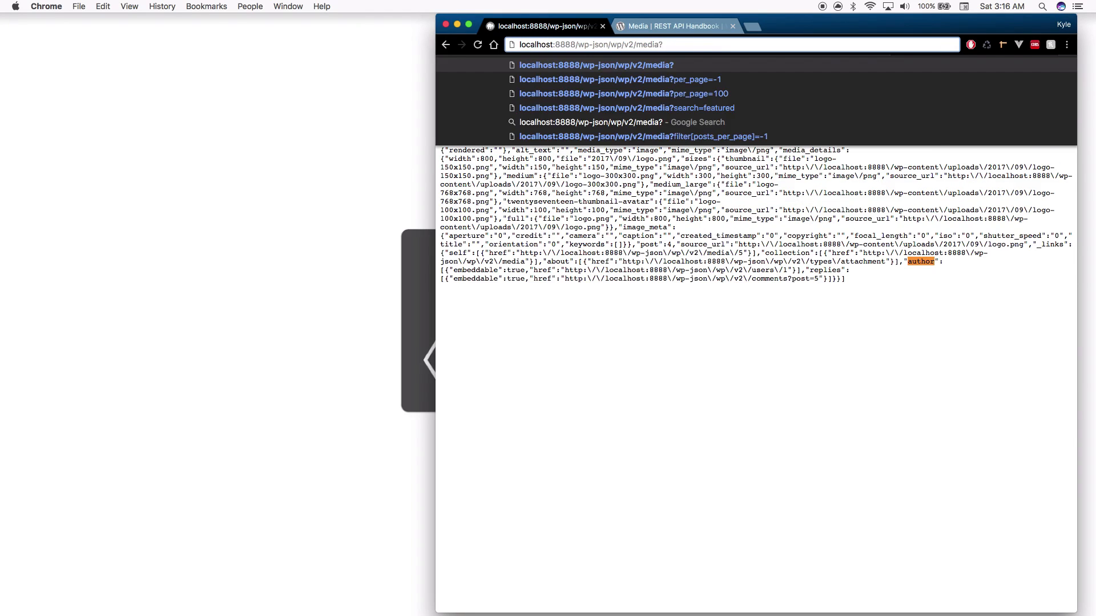
text(author=1)
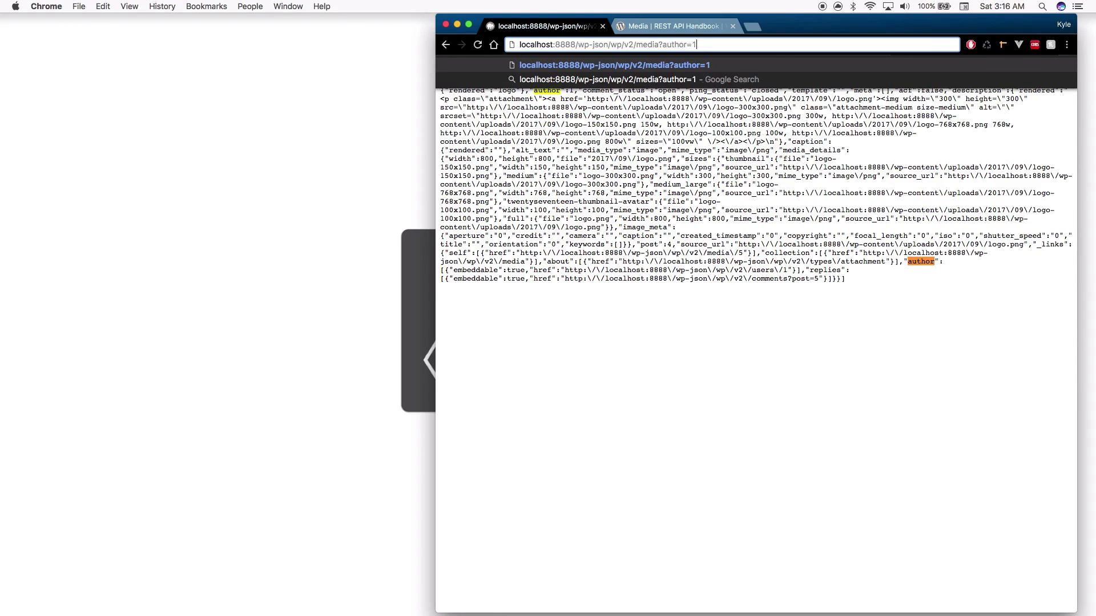
key(Return)
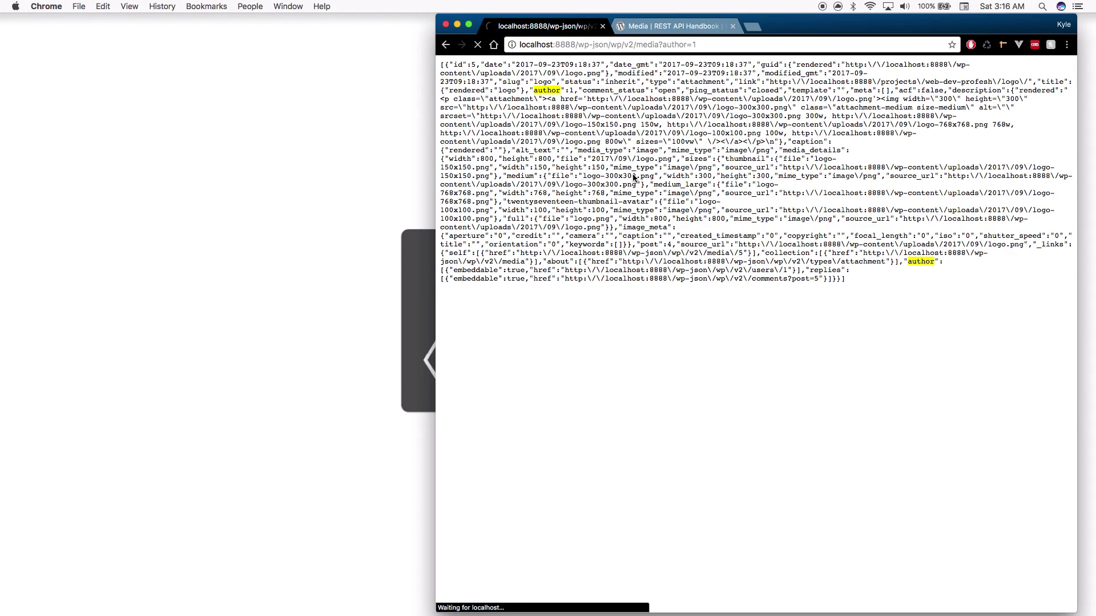
drag(871, 289, 586, 107)
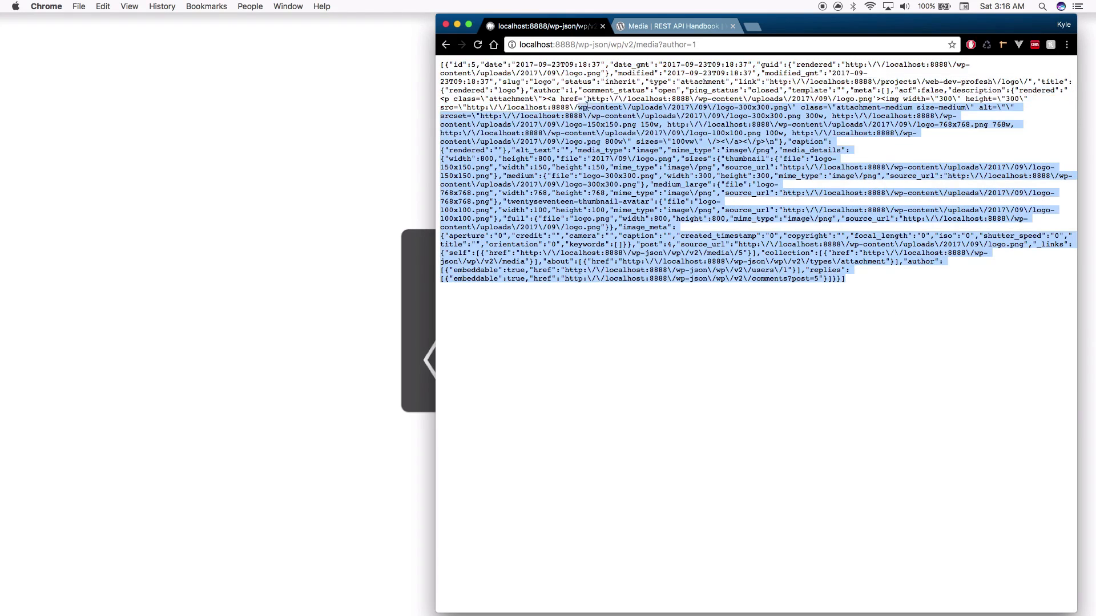
click(670, 26)
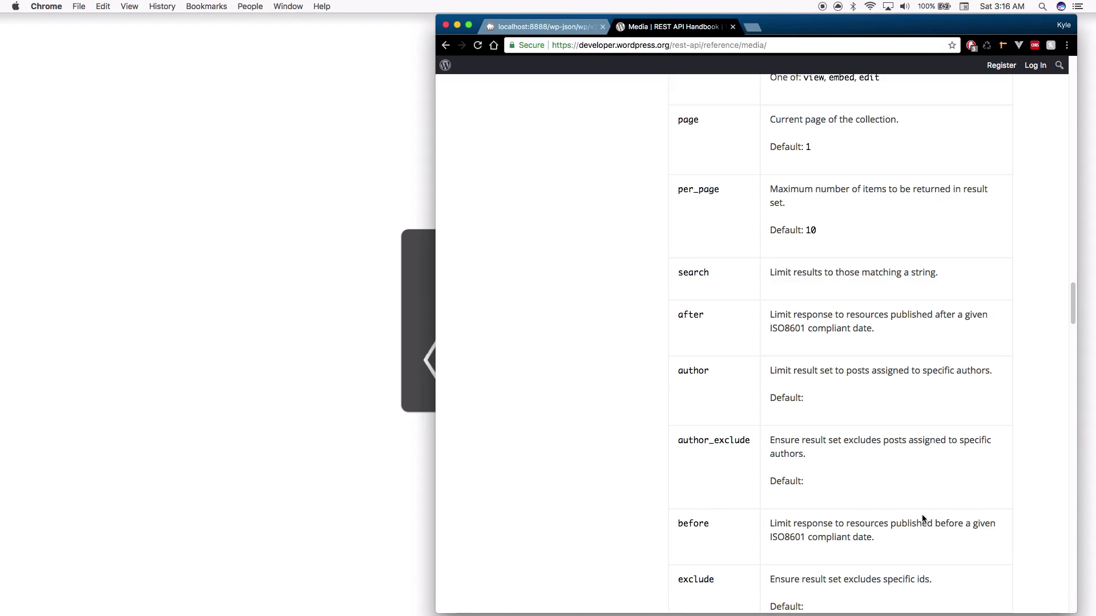
scroll(849, 444, up, 1)
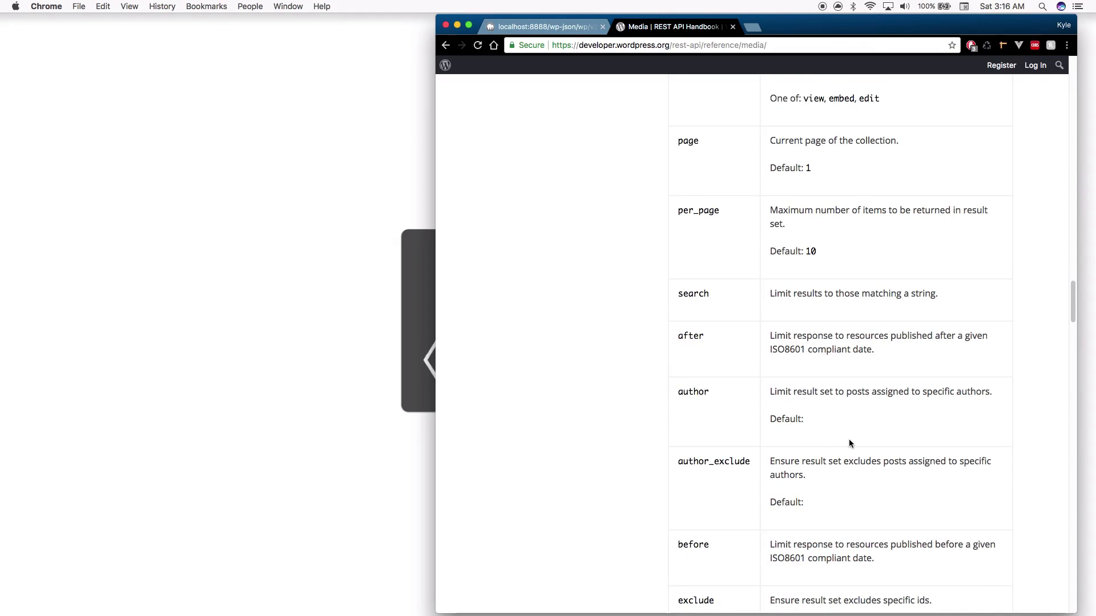
scroll(849, 443, up, 4)
click(548, 27)
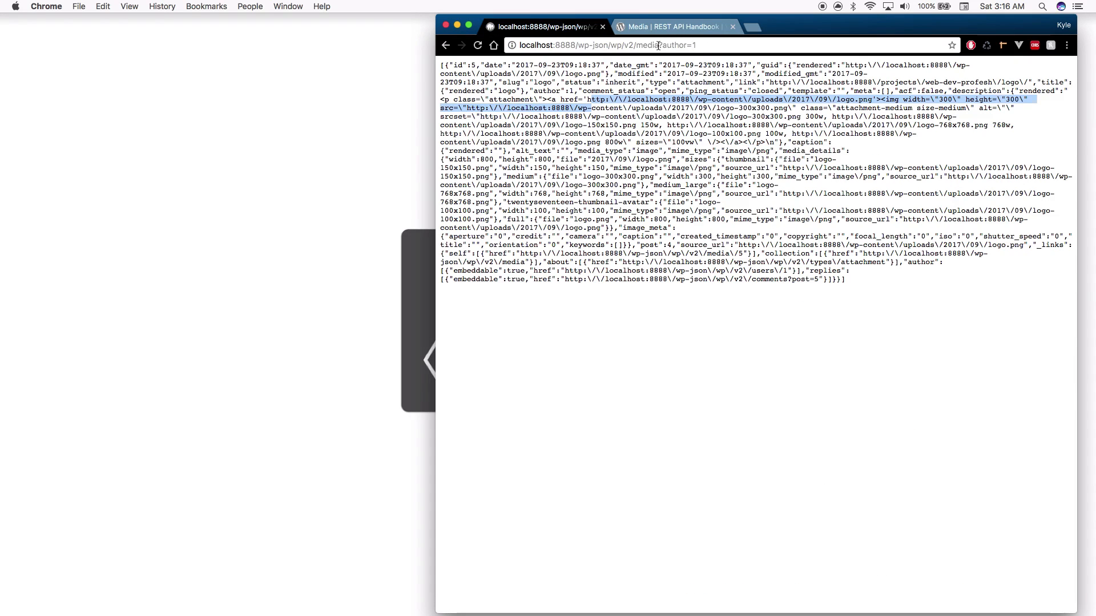
Recheck the List Media arguments and delete the author=1 query from the URL
drag(658, 45, 736, 49)
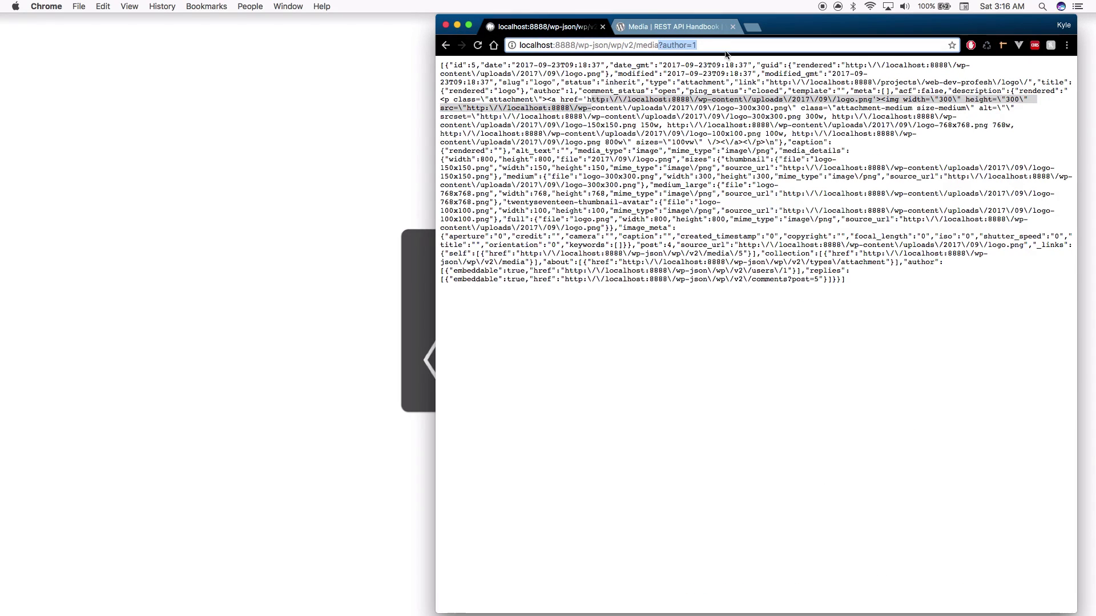
click(675, 31)
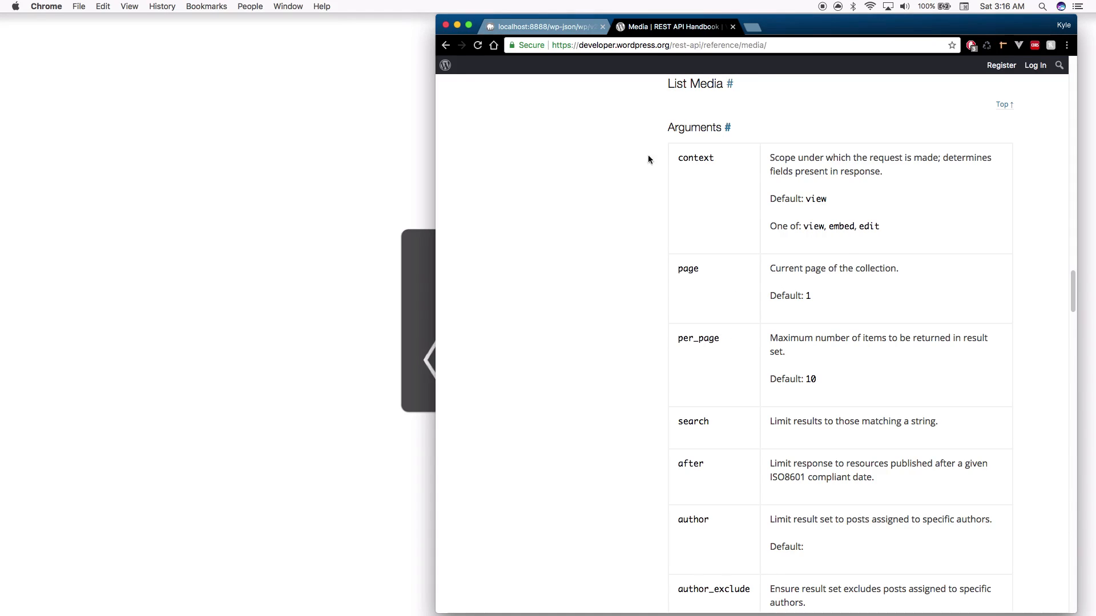
click(584, 30)
key(Right)
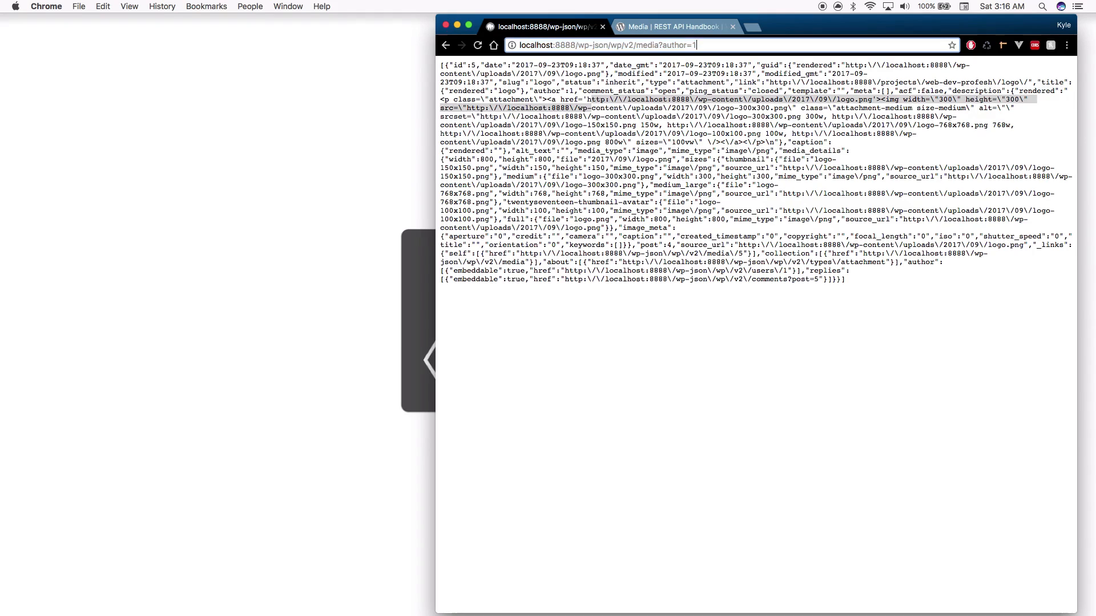
key(BackSpace)
key(BackSpace)
key(BackSpace)
key(BackSpace)
key(BackSpace)
key(BackSpace)
key(BackSpace)
key(BackSpace)
Reload the media endpoint with ?per_page=100 and compare it with the List Media arguments
text(per_page)
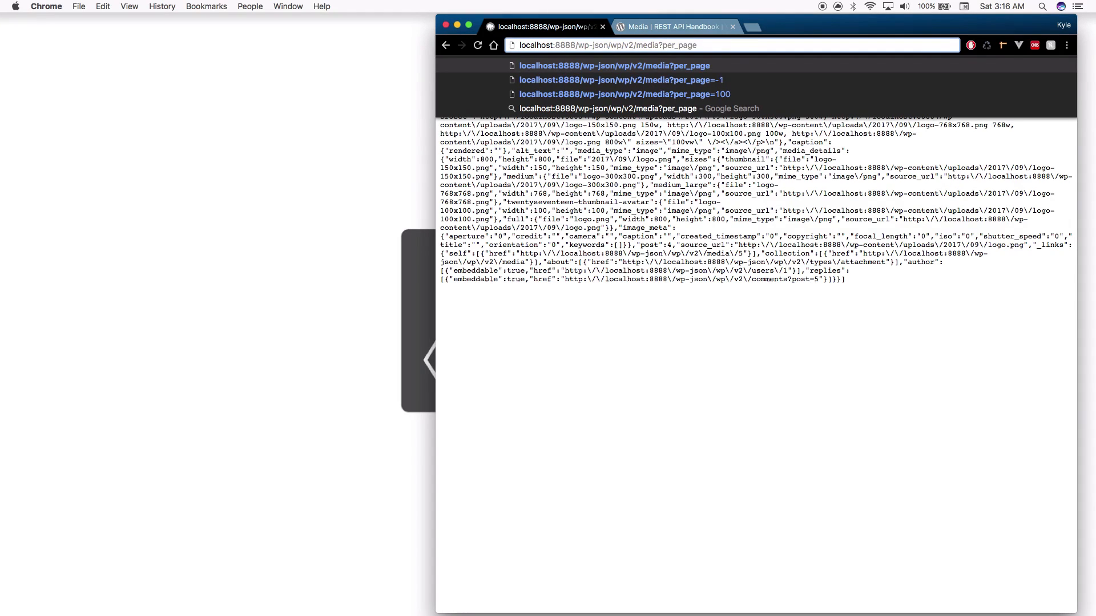
text(=100)
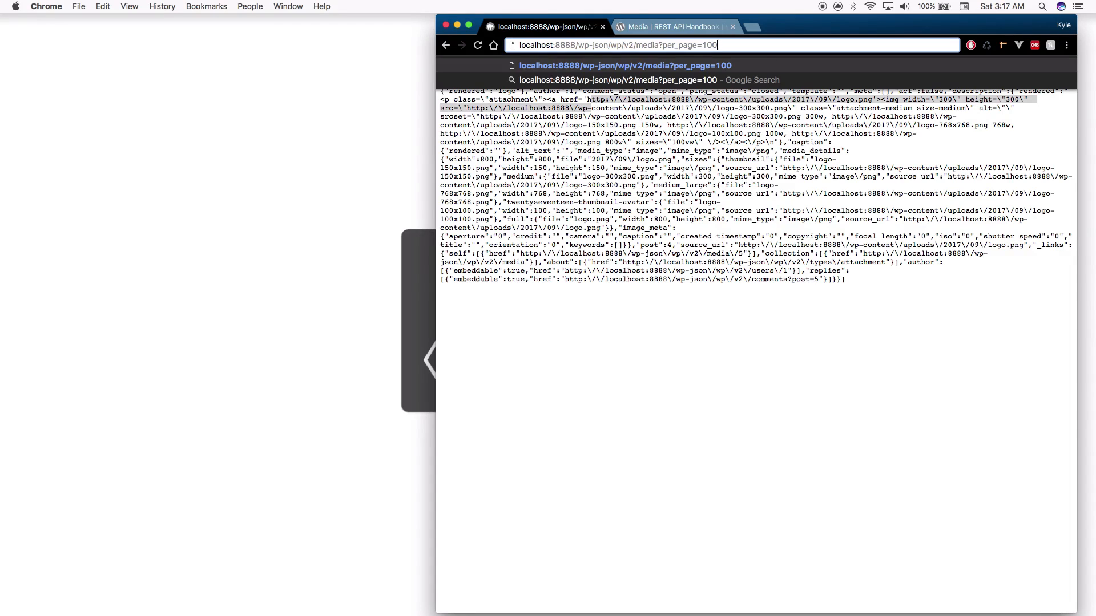
key(Return)
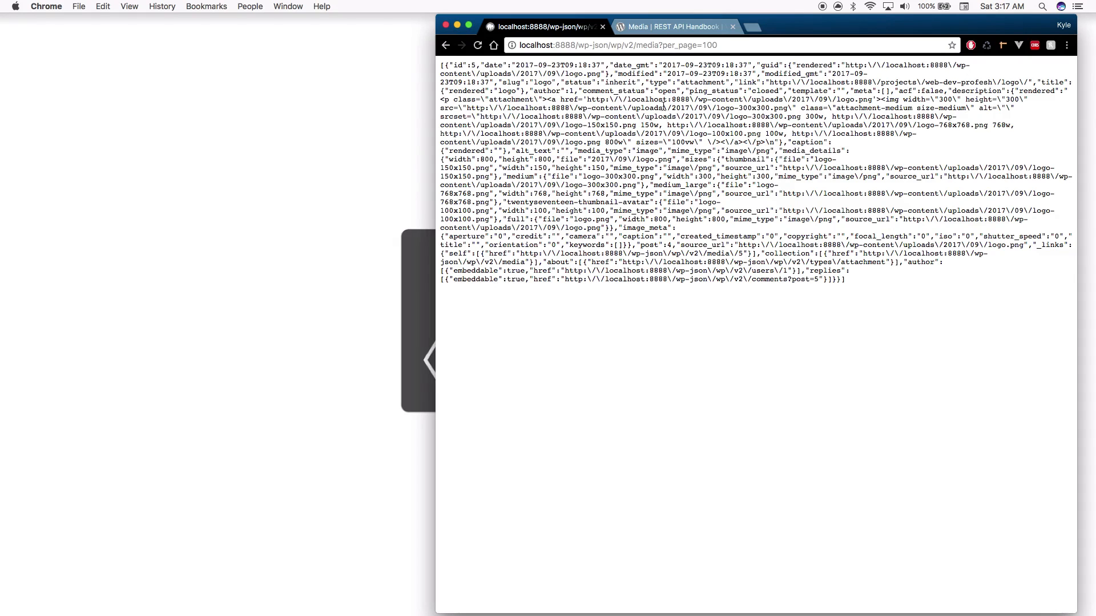
click(673, 27)
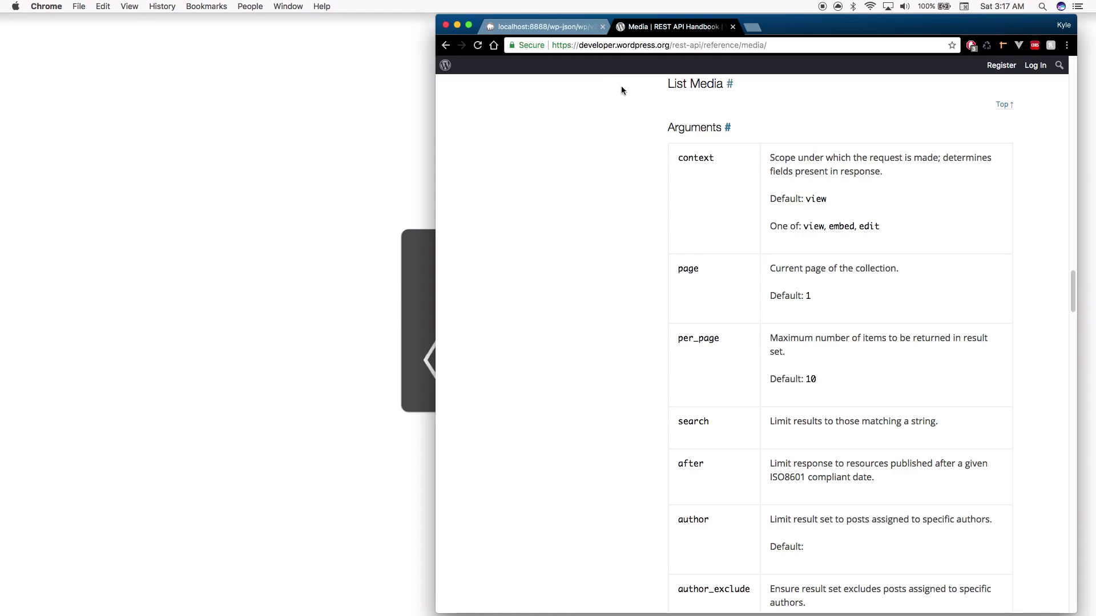
click(572, 32)
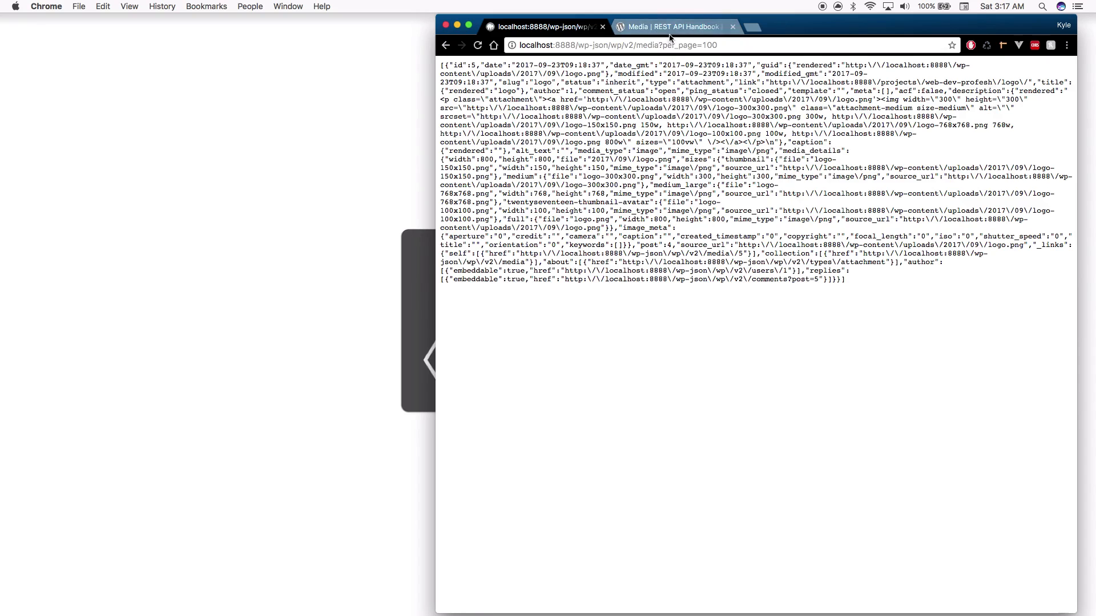
click(683, 31)
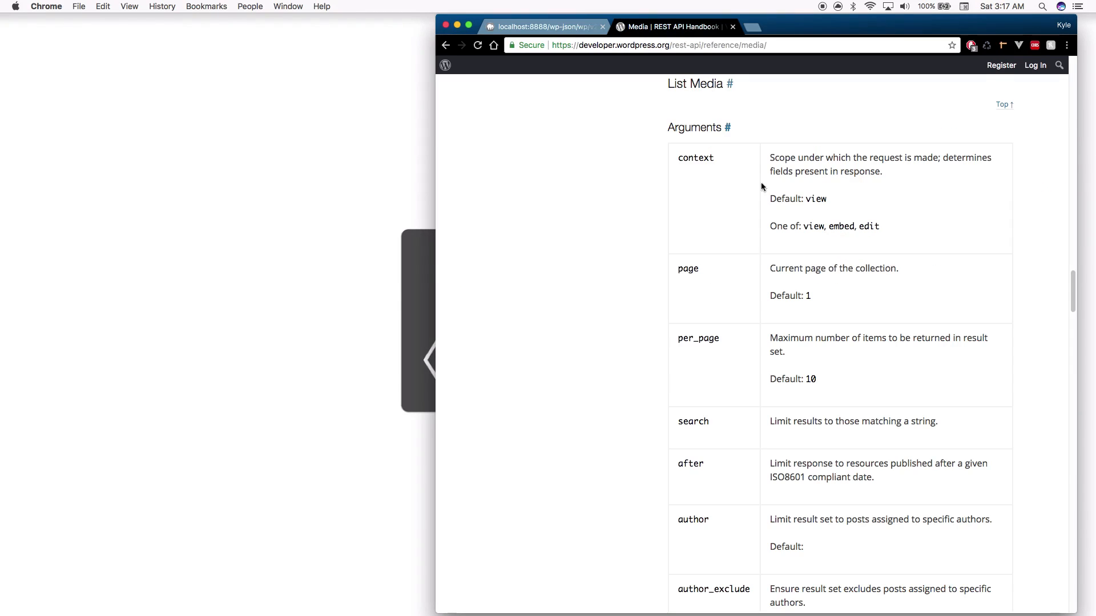
Append &page=2 to the per_page=100 media request URL
click(585, 26)
click(703, 46)
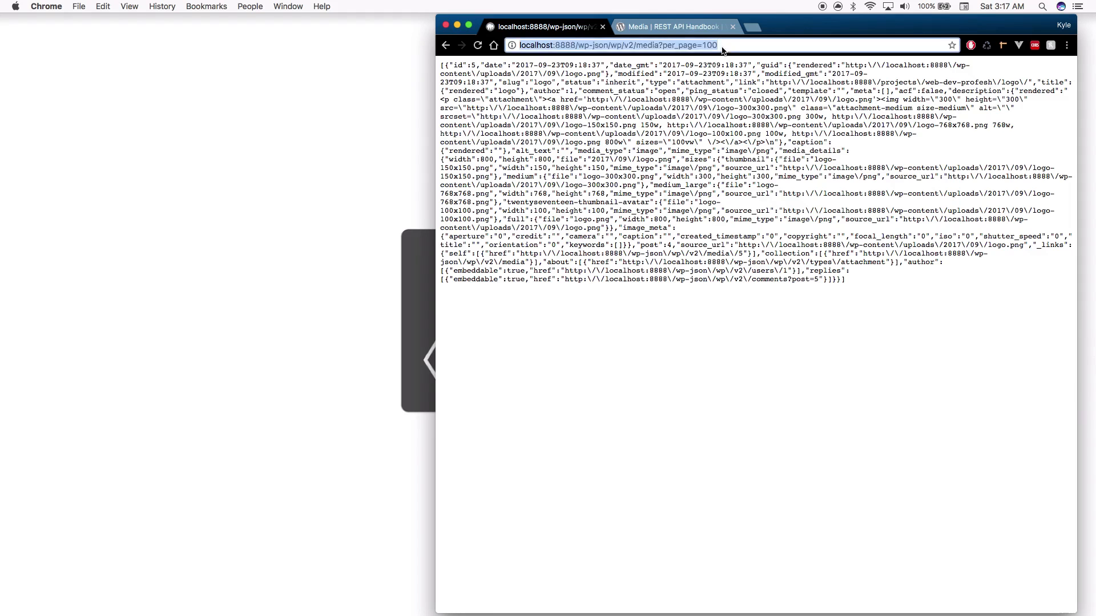
click(736, 45)
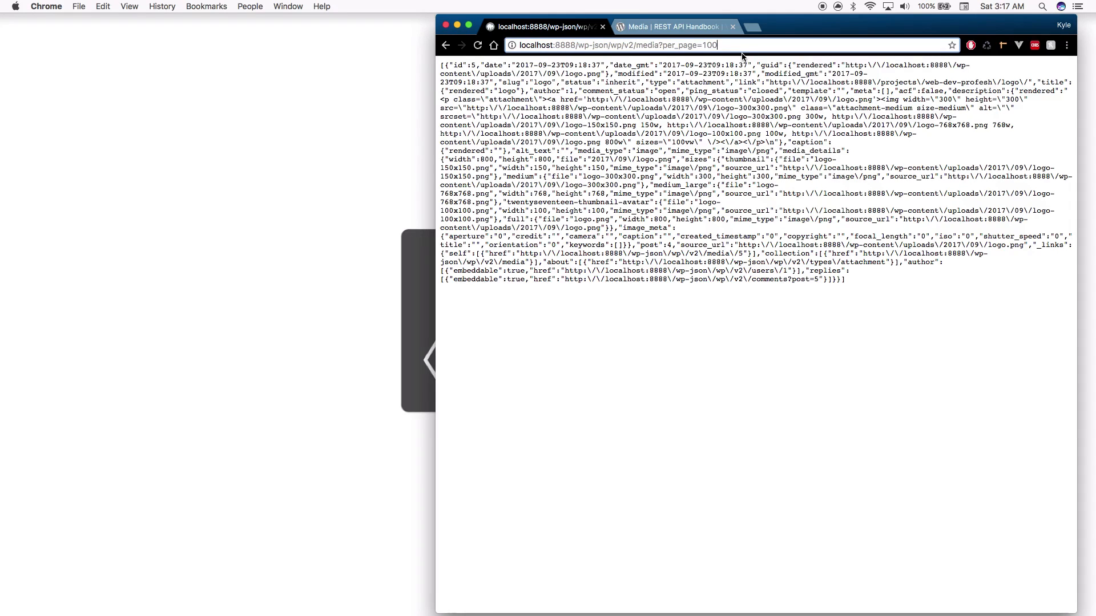
text(&)
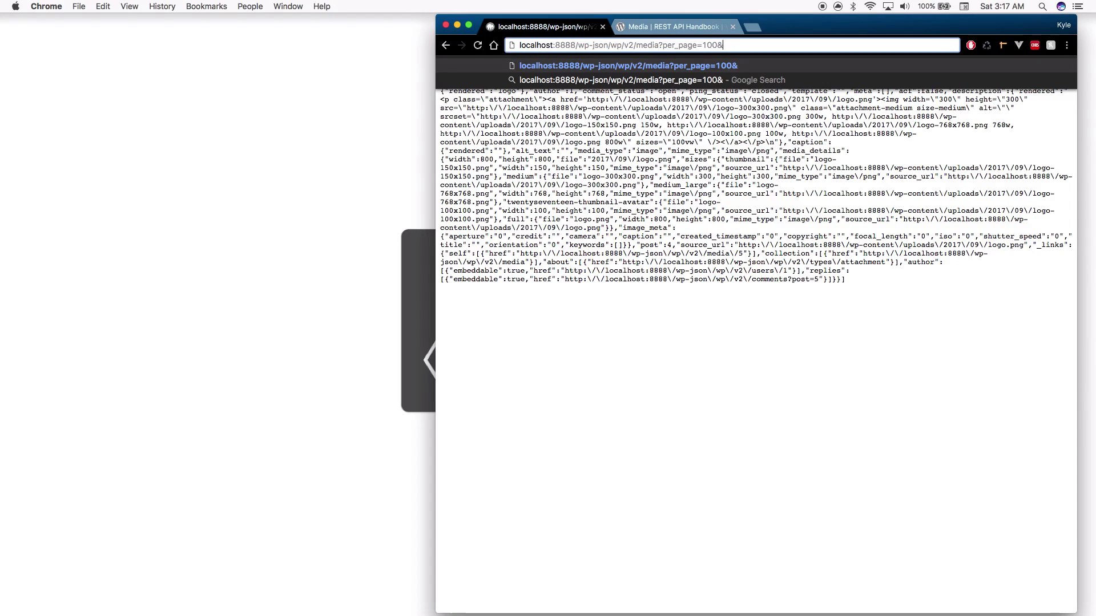
text(page=)
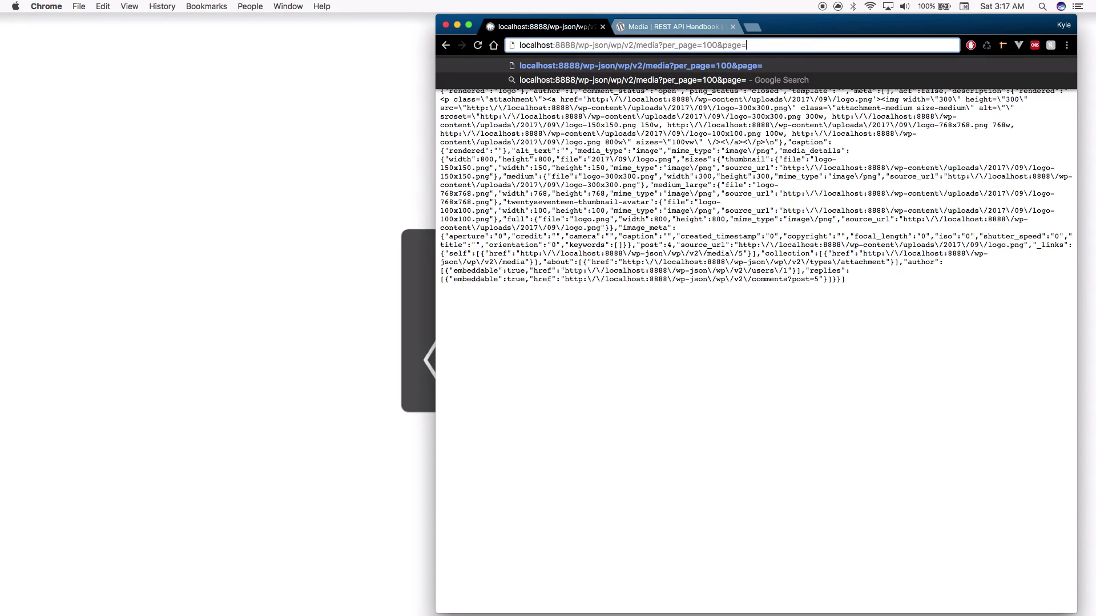
text(2)
Load page 2 and read the rest_post_invalid_page_number error about available pages
key(Return)
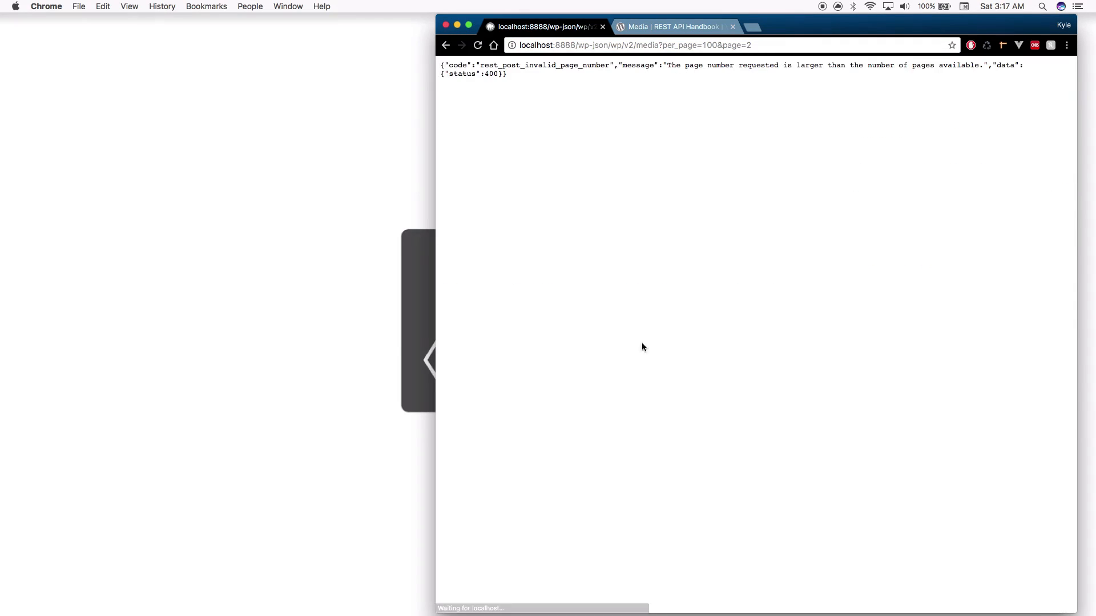
drag(704, 68, 909, 81)
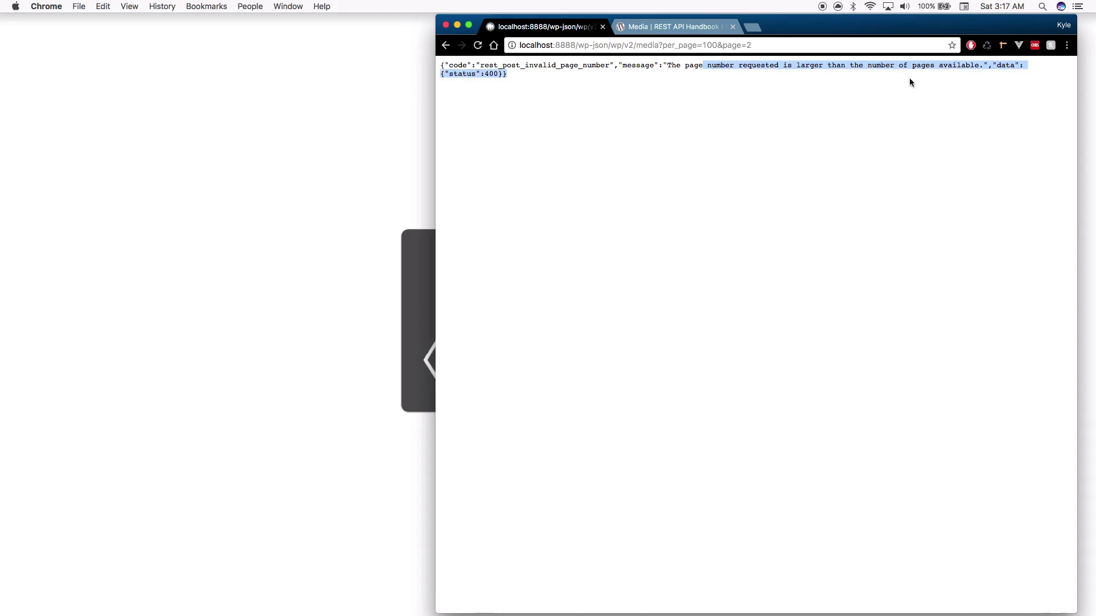
drag(845, 67, 937, 71)
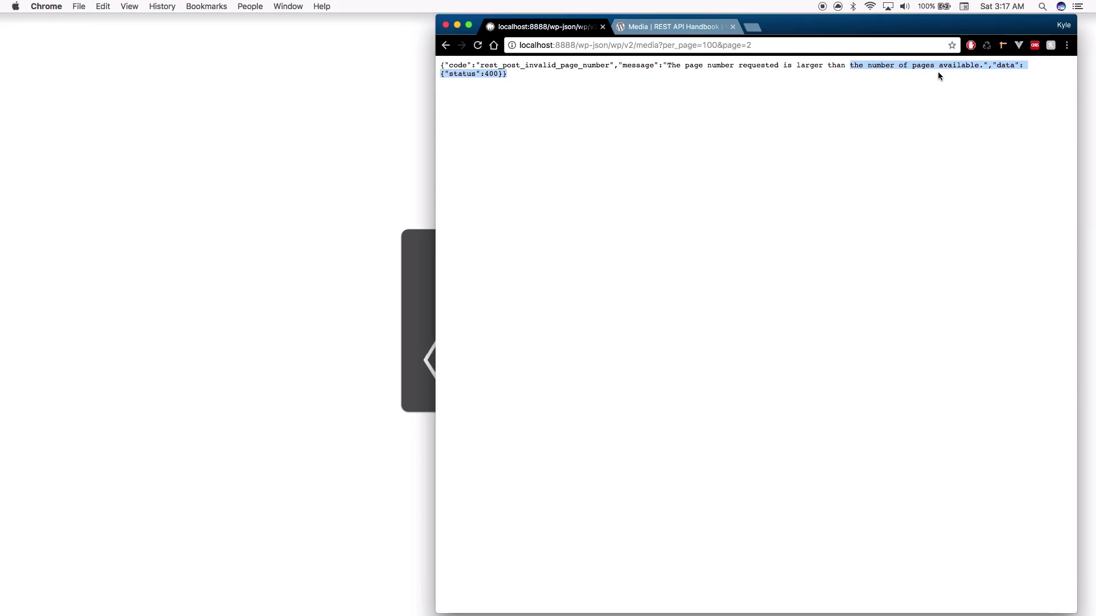
click(937, 71)
Try the request with per_page=1, then restore the URL to per_page=100&page=2
click(677, 45)
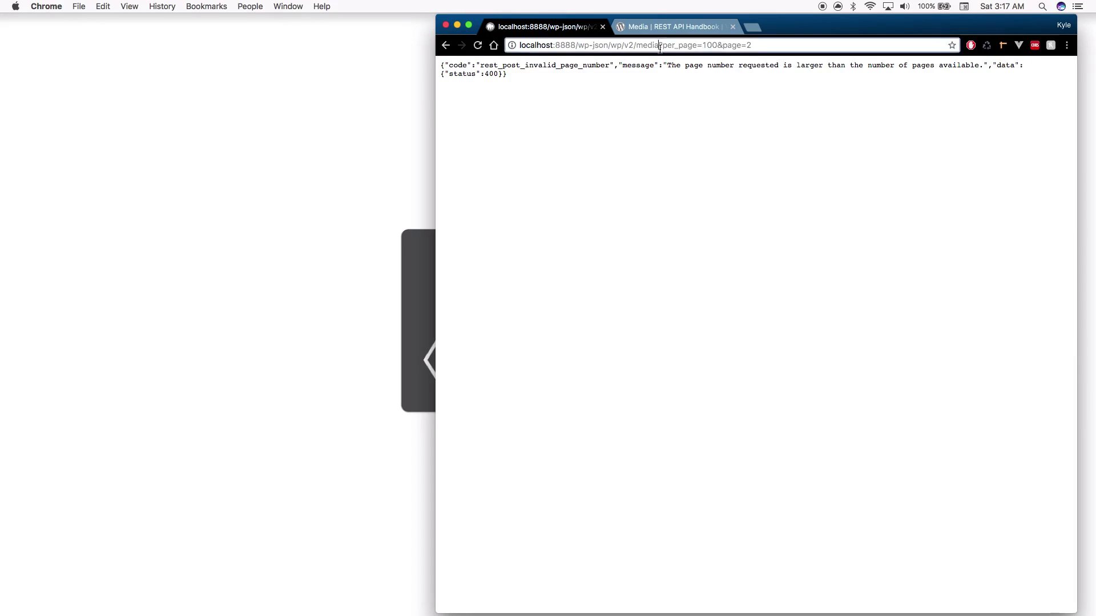
click(717, 45)
key(BackSpace)
key(BackSpace)
key(Return)
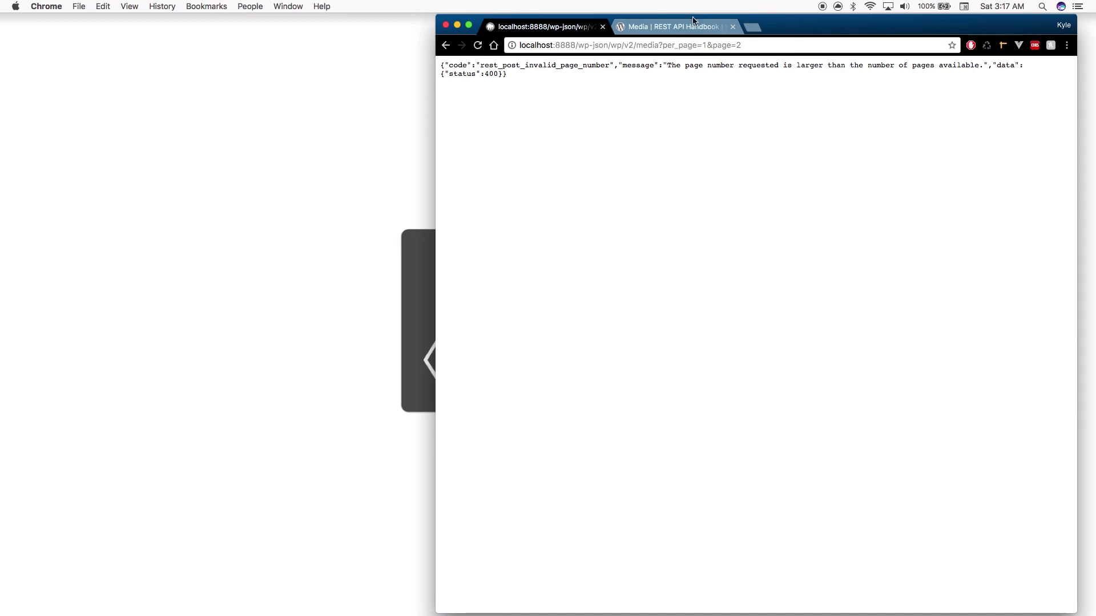
drag(706, 45, 779, 46)
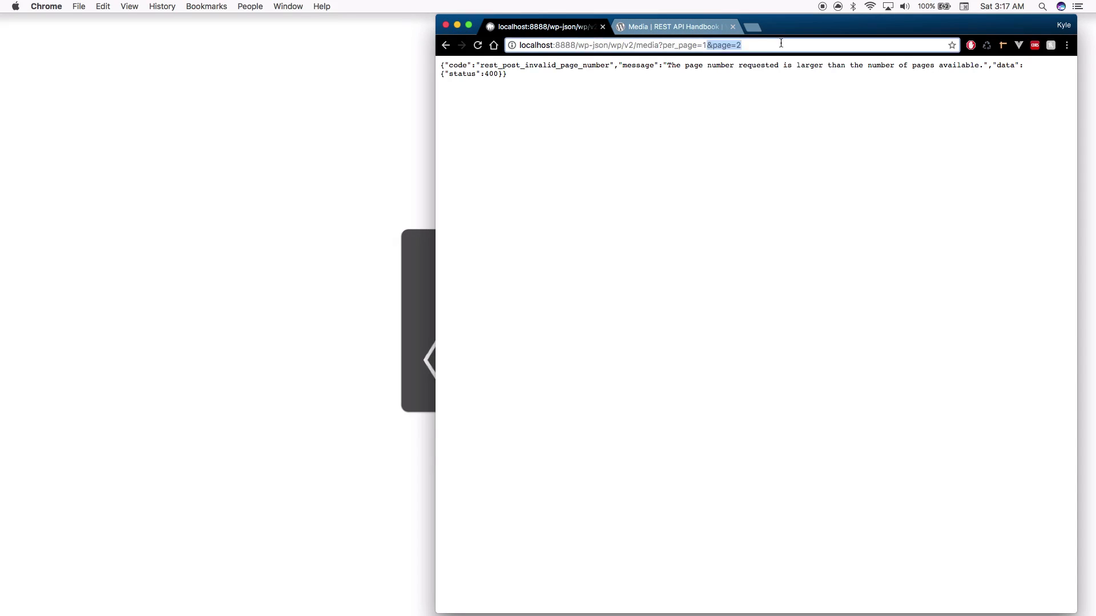
key(BackSpace)
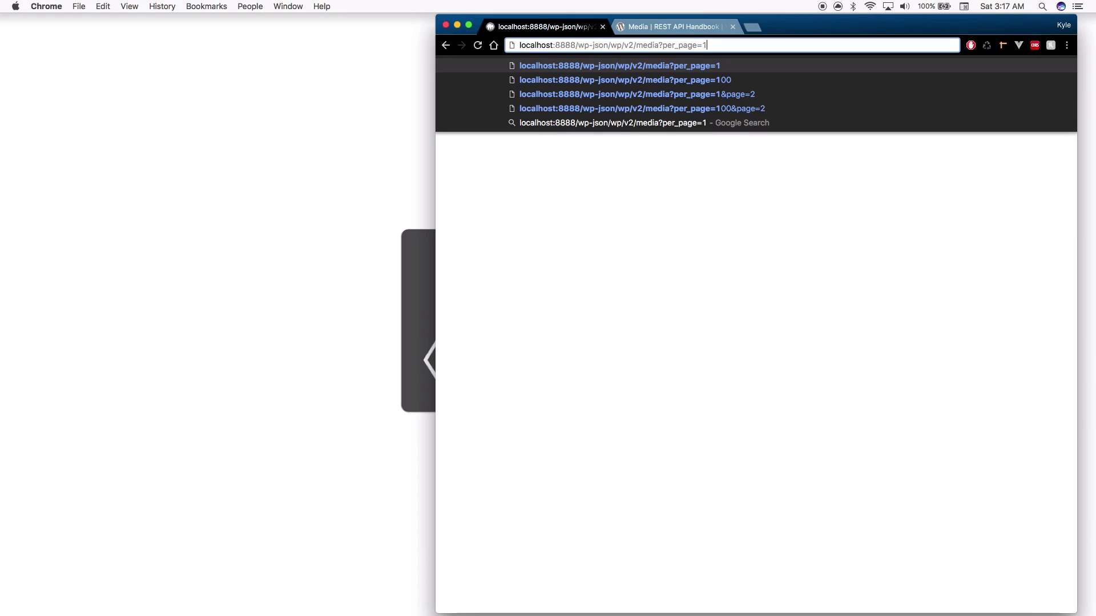
text(00)
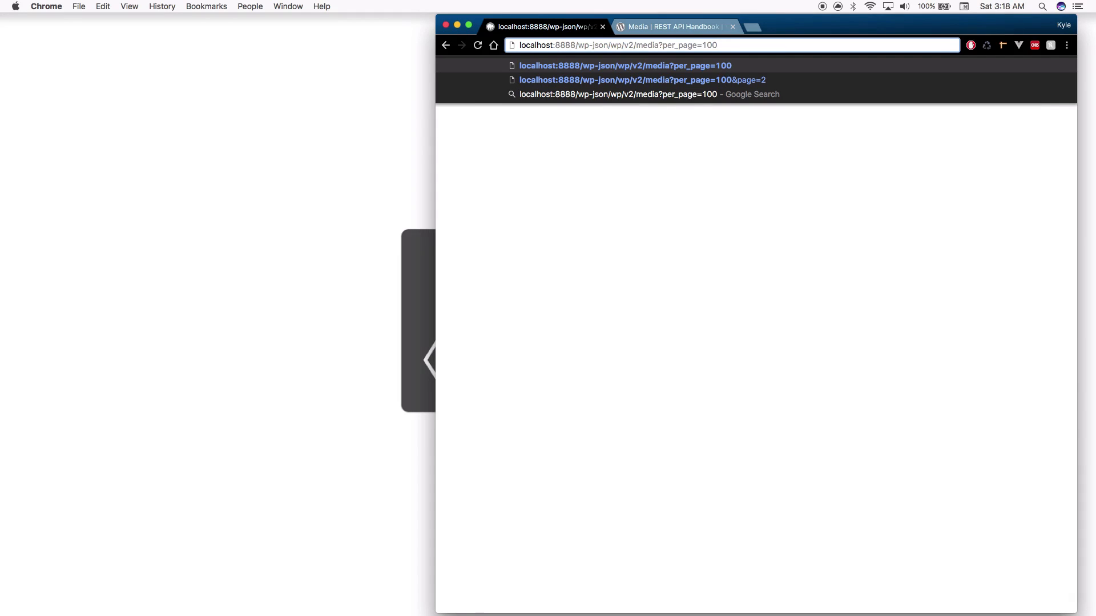
text(&page)
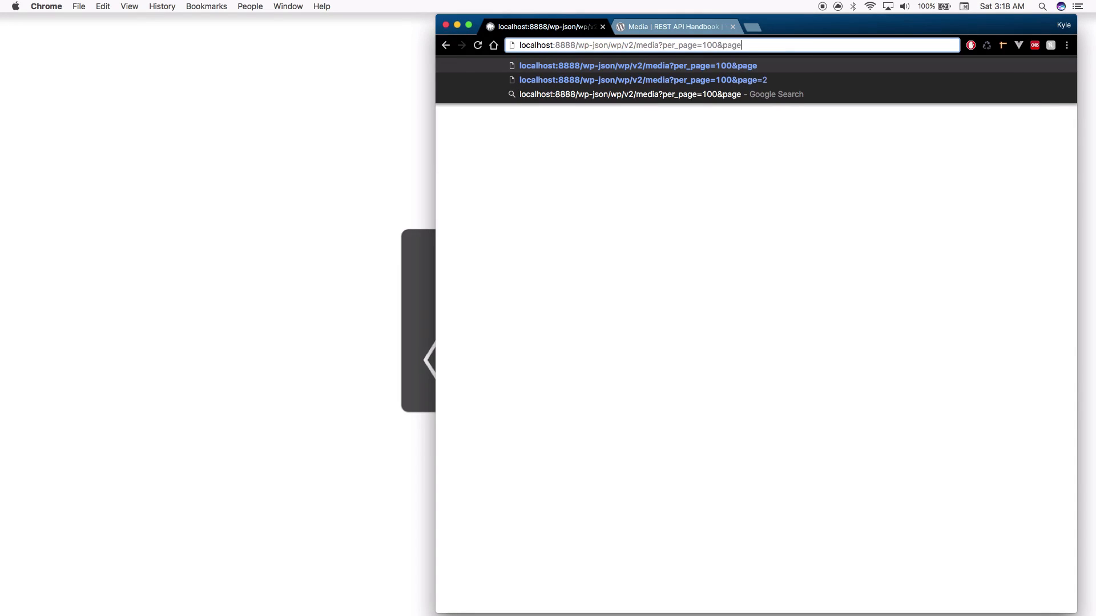
text(=2)
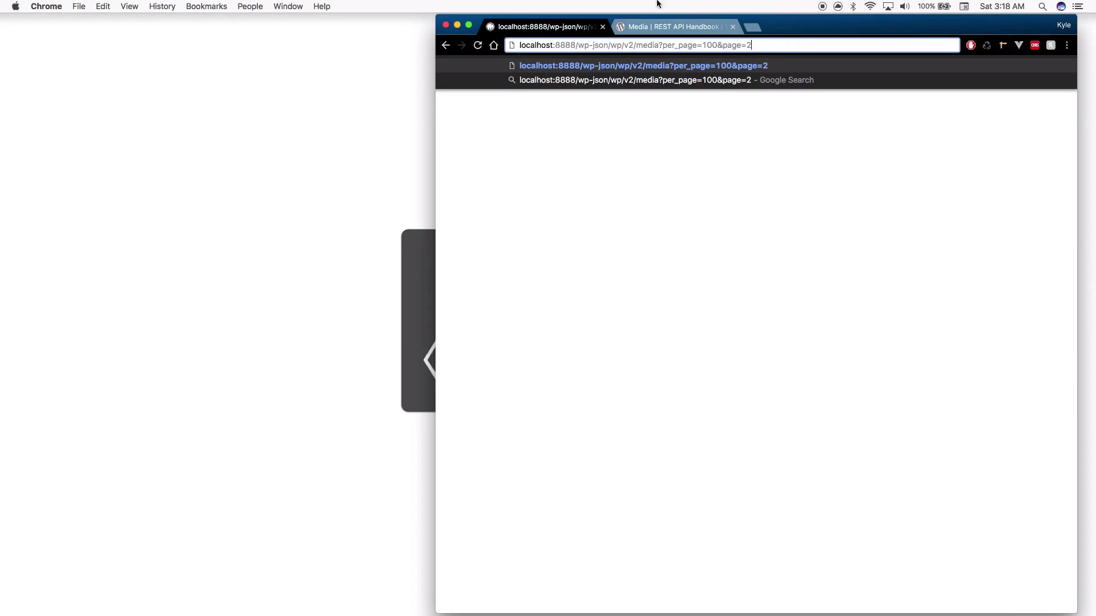
Return to the handbook's Media reference and scroll back to its top
click(676, 27)
scroll(776, 368, down, 5)
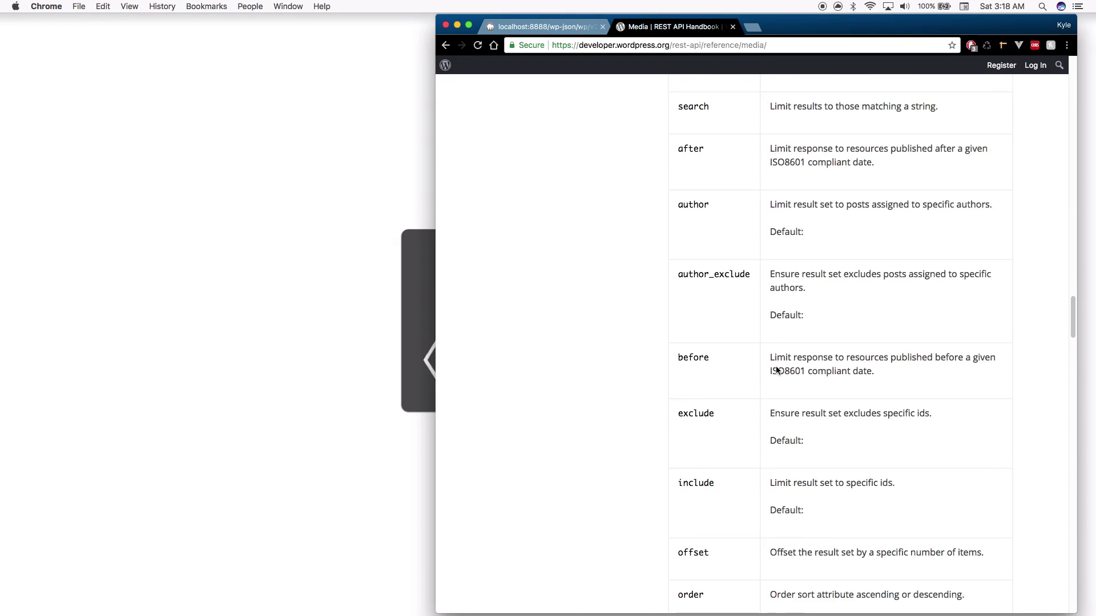
scroll(765, 371, up, 20)
scroll(758, 371, up, 10)
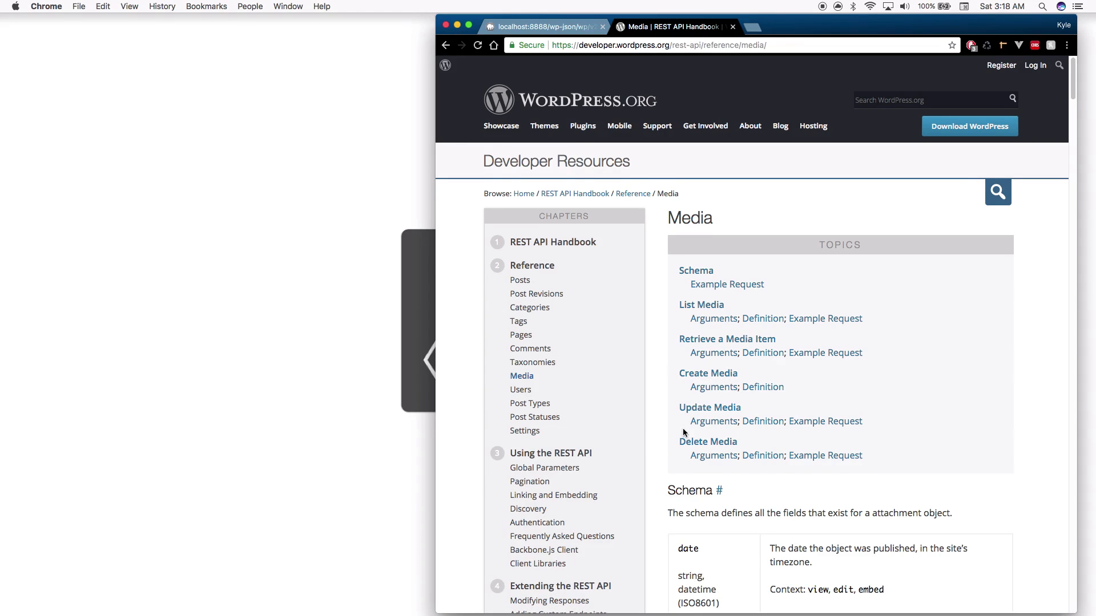
scroll(682, 428, down, 3)
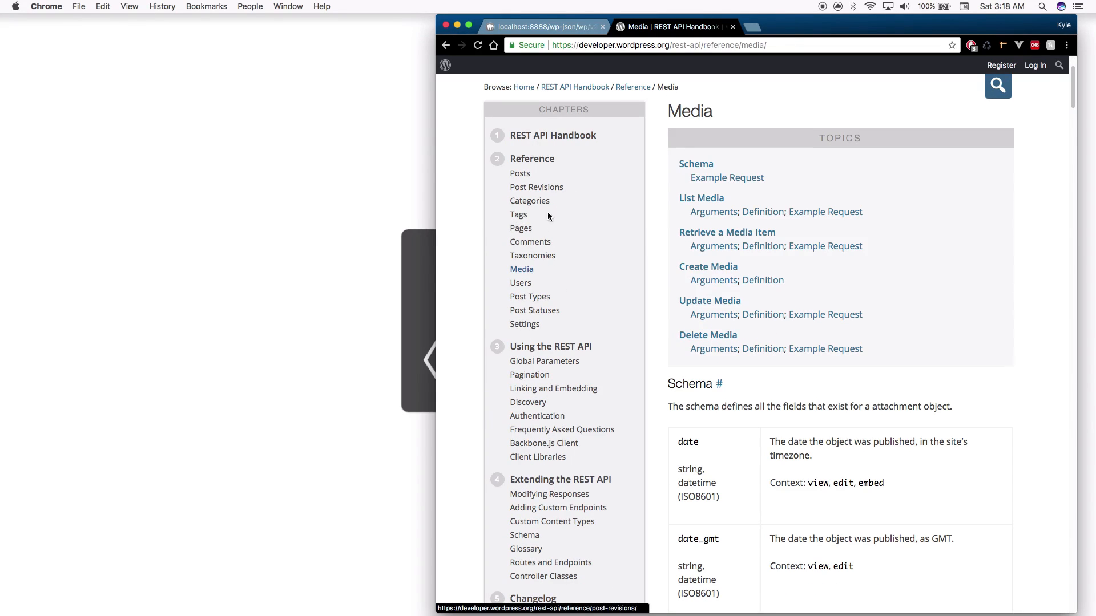